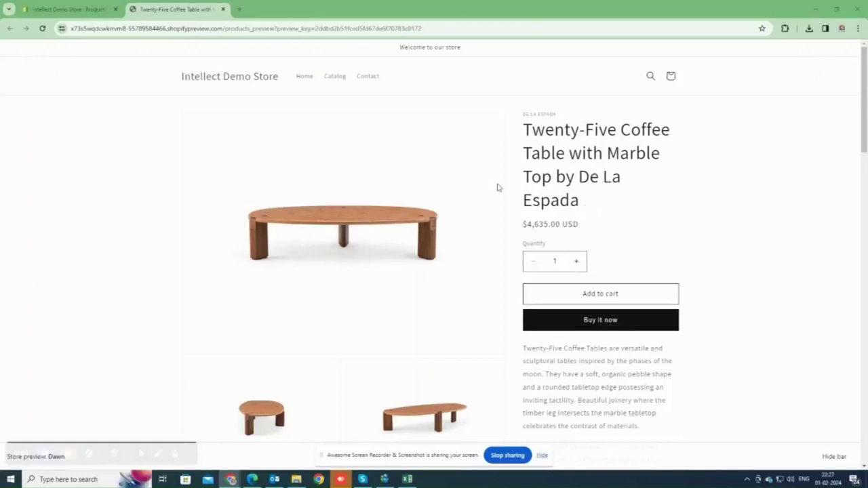
Examine the Twenty-Five Coffee Table product preview, including its images, description, tabletop sizes and title.
scroll(694, 274, "down", 2)
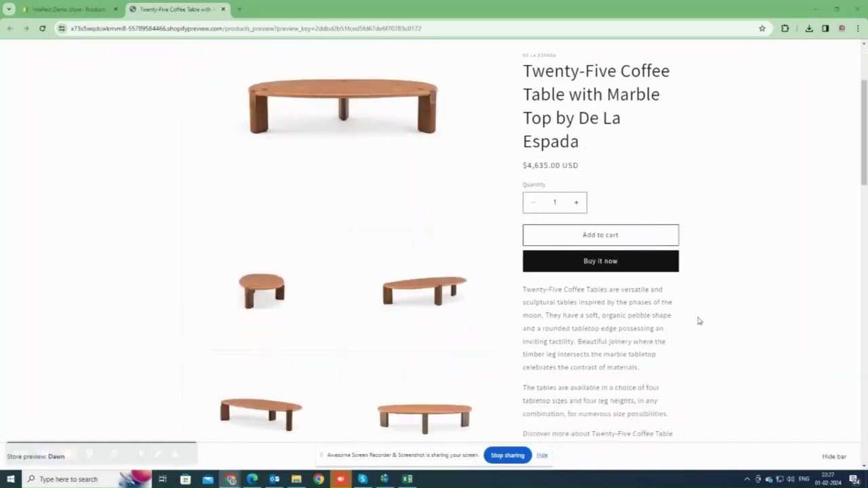
scroll(699, 325, "down", 12)
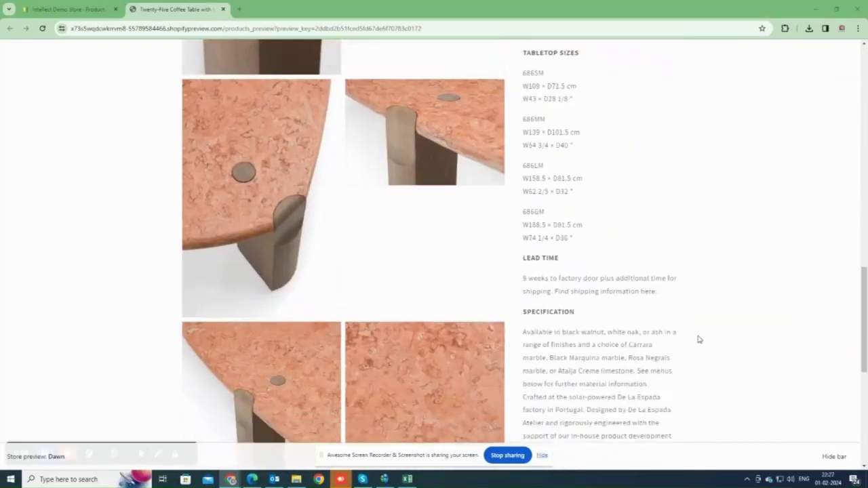
scroll(698, 339, "down", 5)
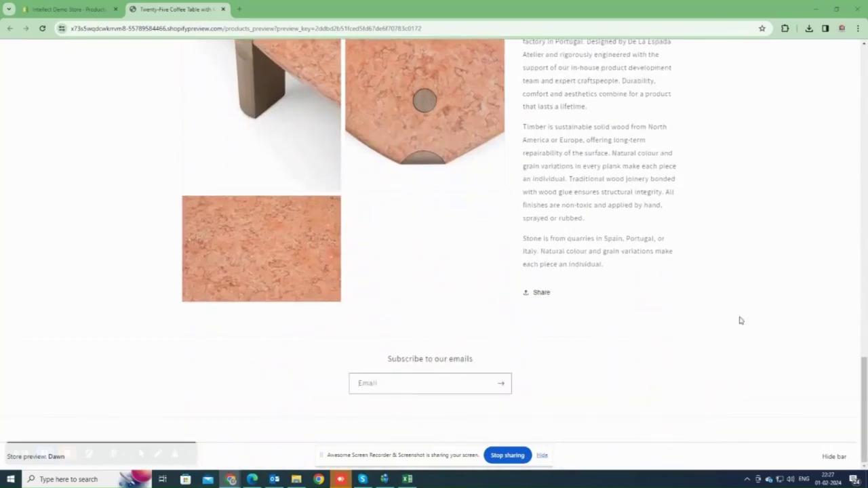
scroll(736, 309, "up", 15)
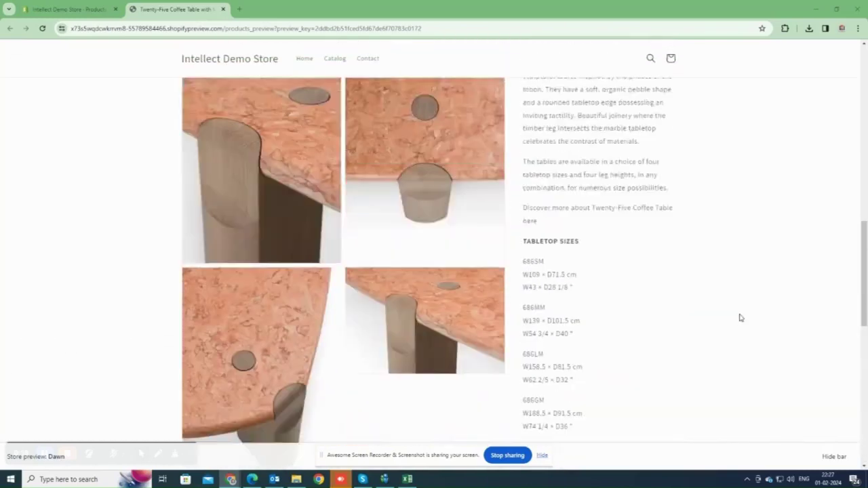
scroll(728, 297, "up", 3)
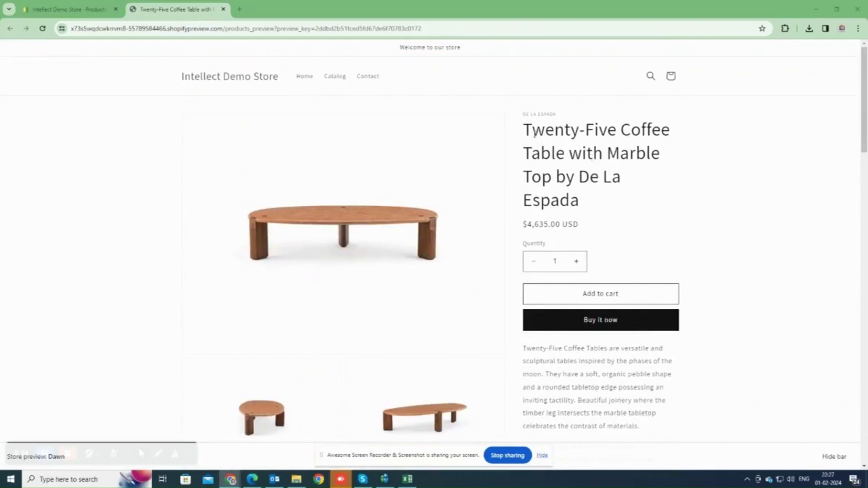
left_click_drag(534, 134, 574, 202)
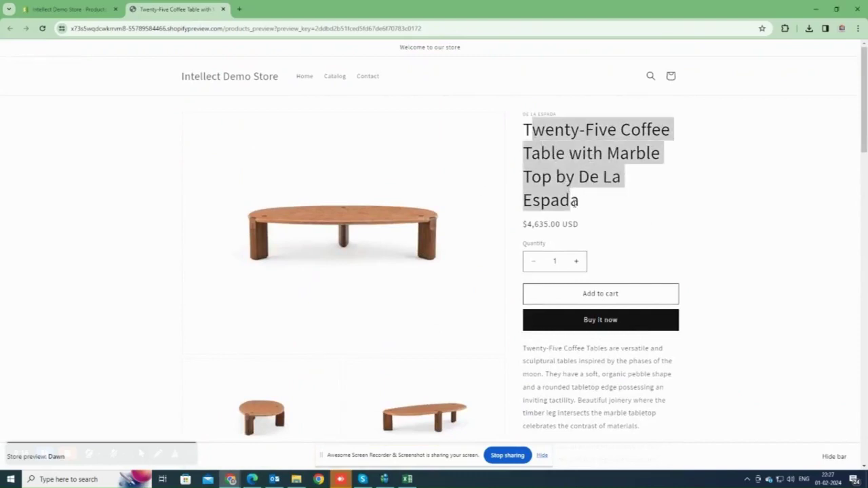
left_click(653, 201)
Switch to the Excel workbook and review the coffee table's table top size, leg height, timber and stone option columns.
left_click(407, 479)
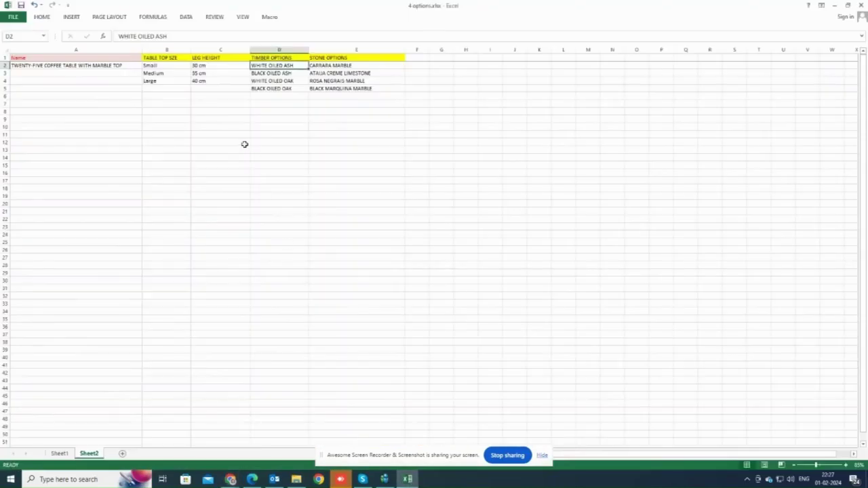
left_click(152, 59)
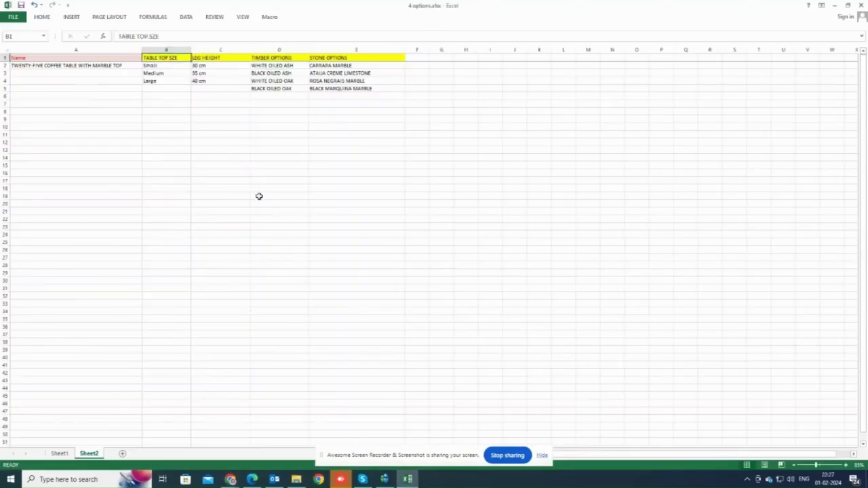
key("Down")
key("Down")
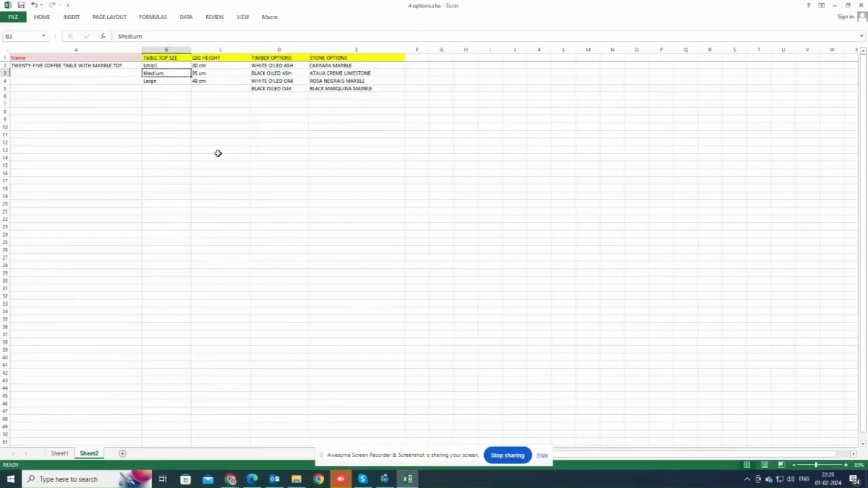
key("Up")
key("Up")
key("Right")
key("Down")
key("Down")
key("Down")
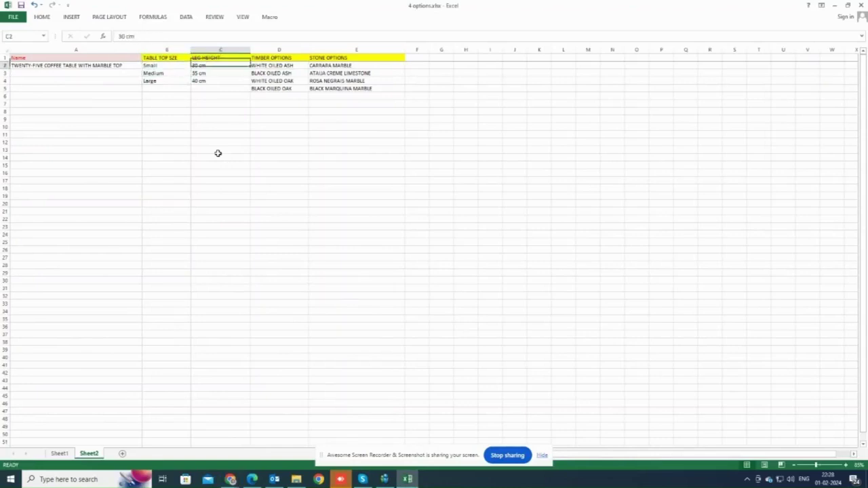
key("Down")
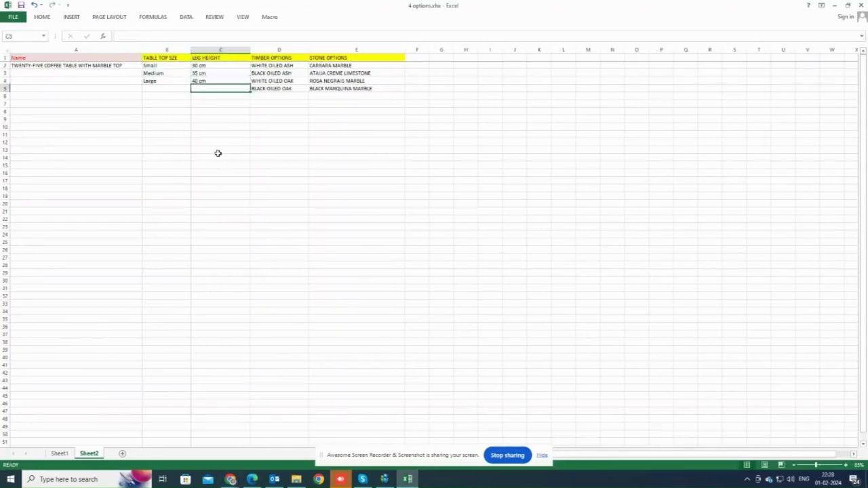
key("Right")
key("Up")
key("Up")
key("Up")
key("Up")
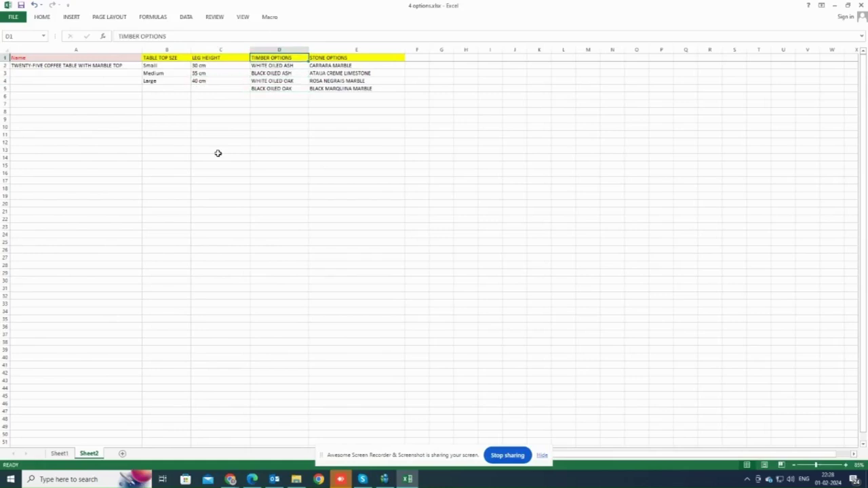
key("Right")
key("Down")
key("Up")
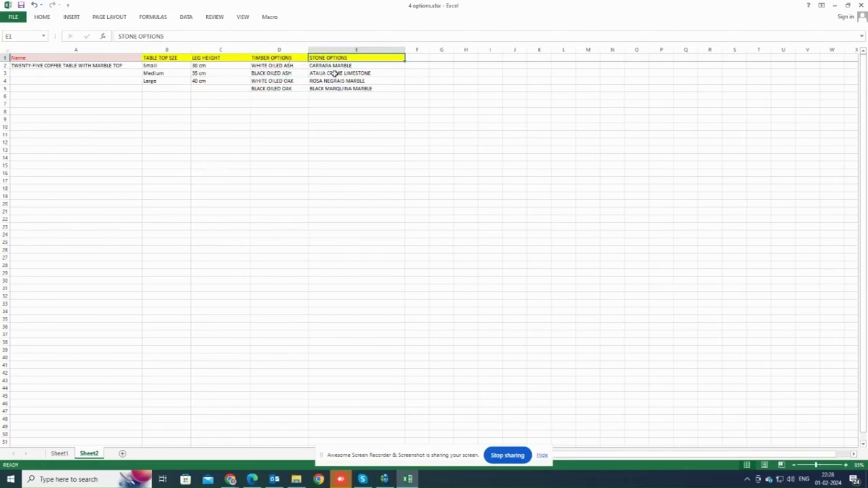
Switch to the Shopify admin in Chrome and open the option sets of the APO Product Options app.
left_click(230, 479)
left_click(180, 438)
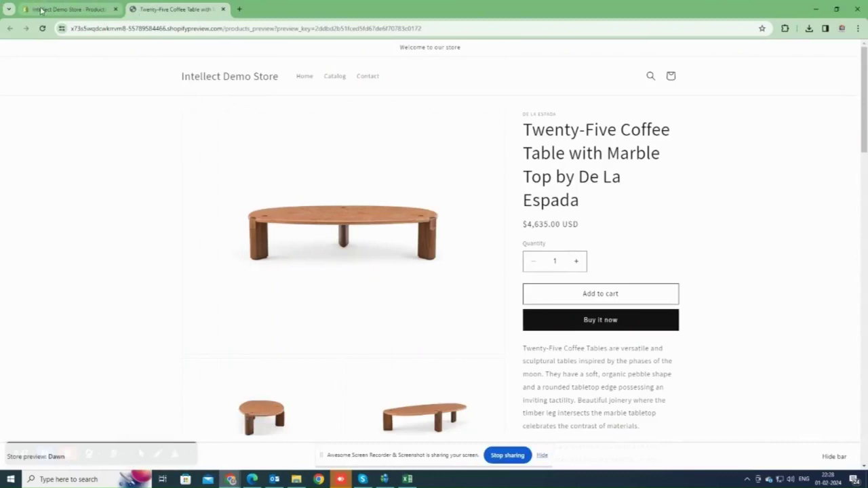
left_click(43, 10)
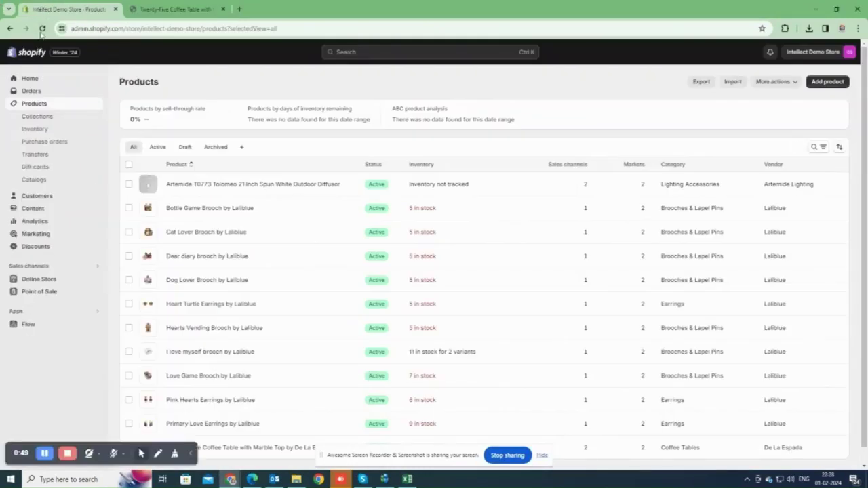
left_click(16, 313)
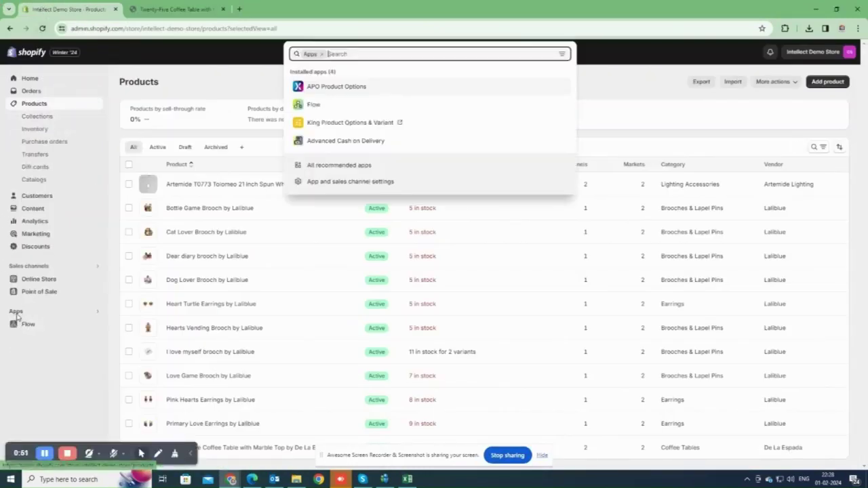
left_click(334, 92)
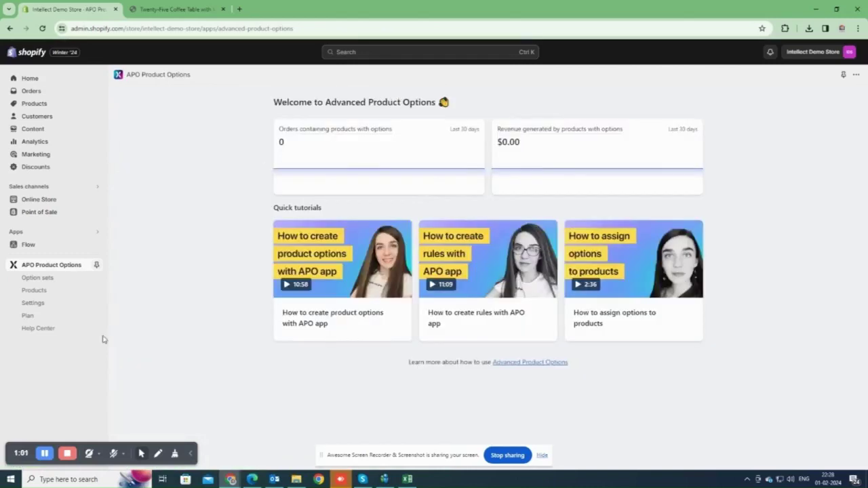
left_click(25, 281)
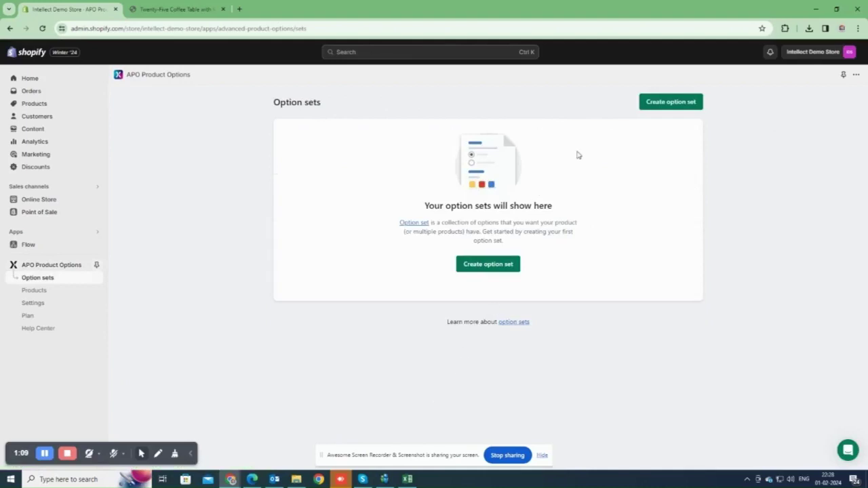
Create an option set named TWENTY-FIVE COFFEE TABLE WITH MARBLE TOP, copying the name from cell A2 of the Excel sheet.
left_click(658, 103)
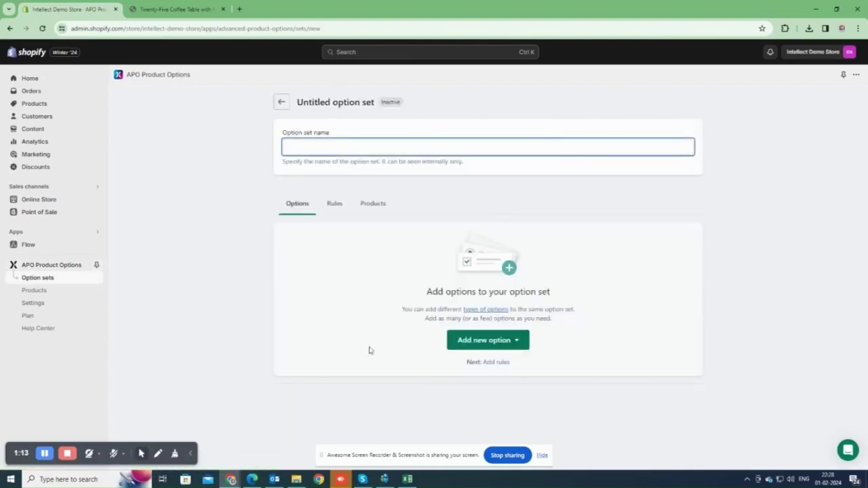
left_click(409, 480)
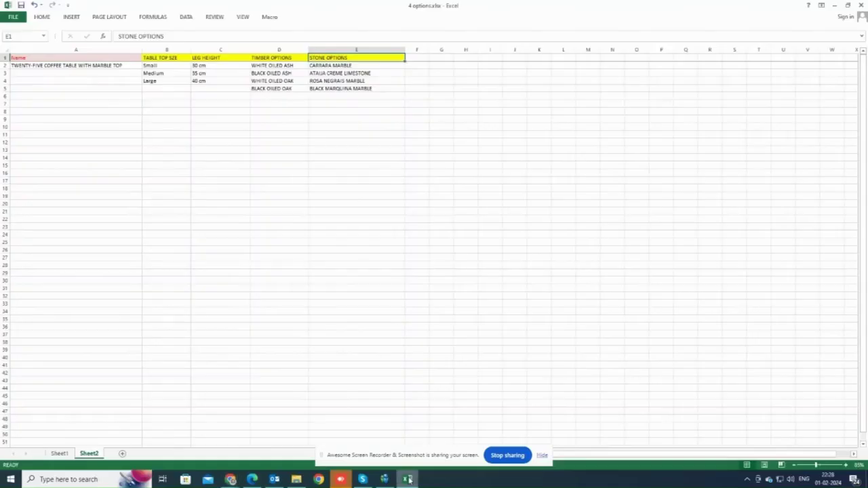
left_click(120, 64)
key("ctrl+c")
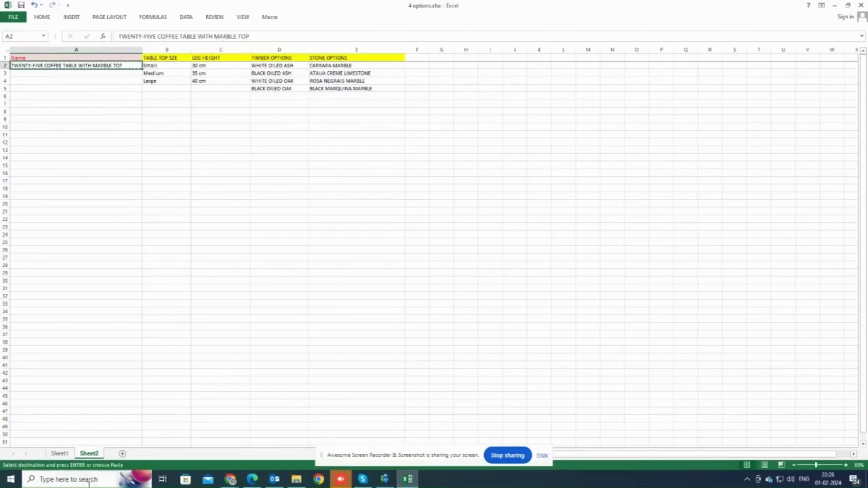
mouse_move(231, 479)
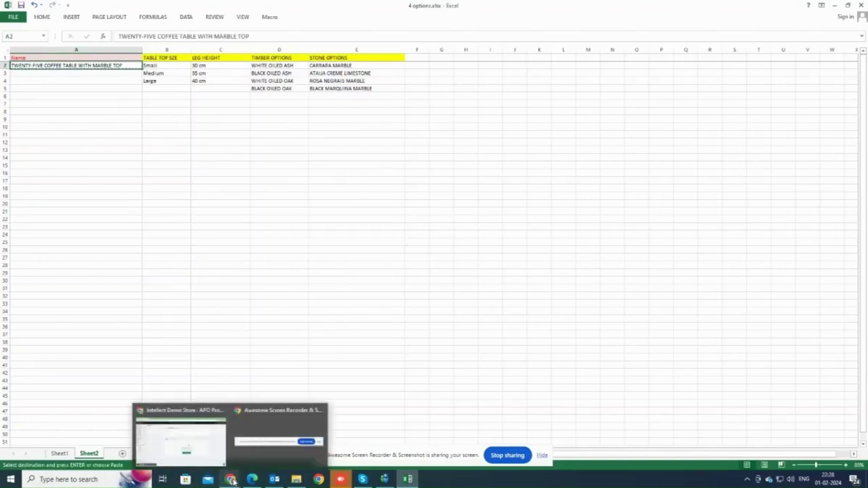
left_click(178, 436)
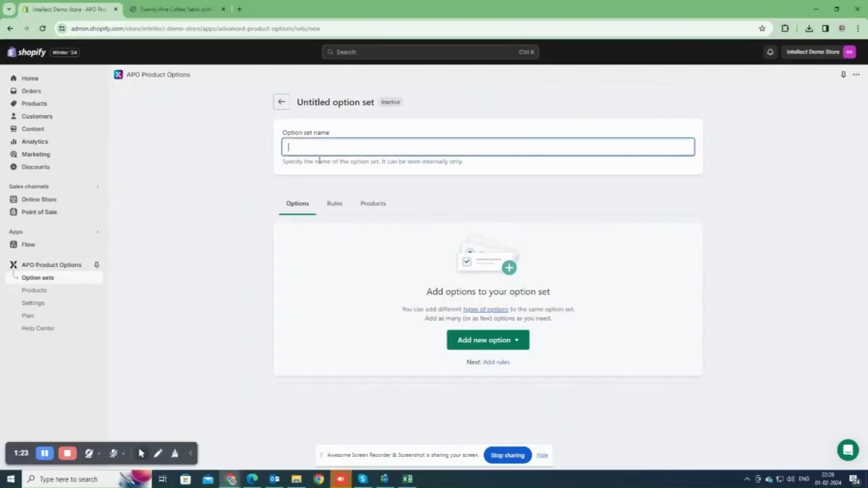
key("ctrl+v")
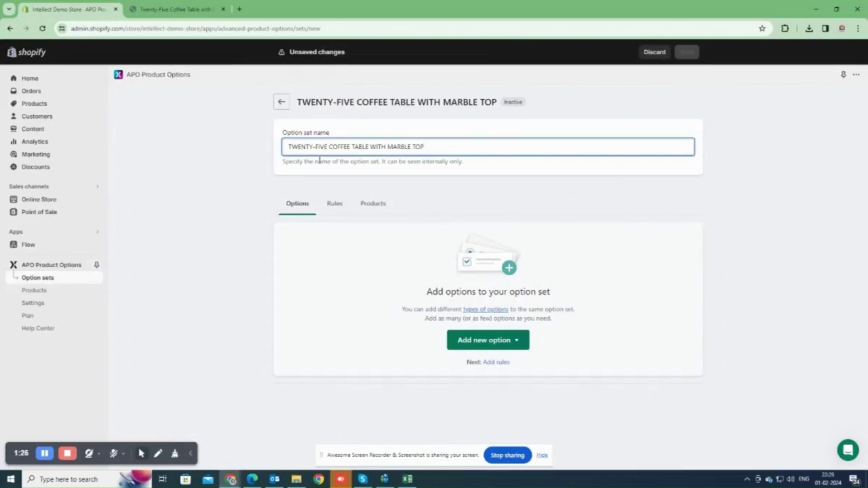
Add a radio button option to the set and title it TABLE TOP SZE, copied from the Excel column header.
left_click(493, 347)
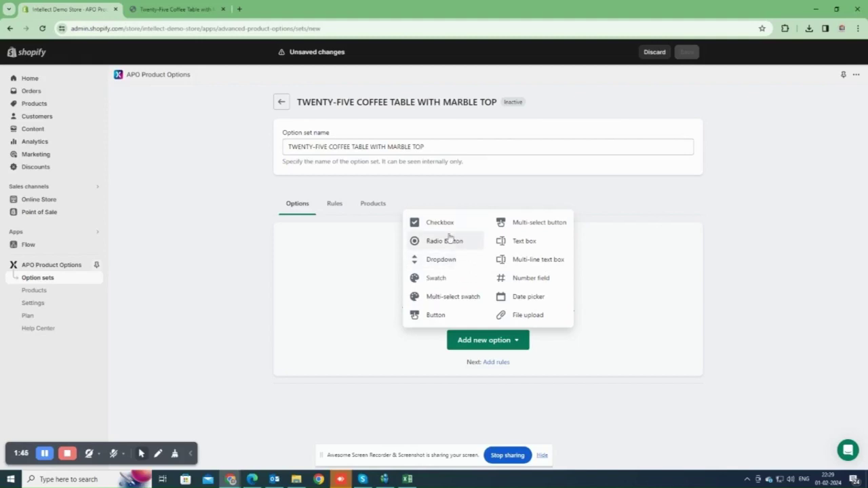
left_click(441, 243)
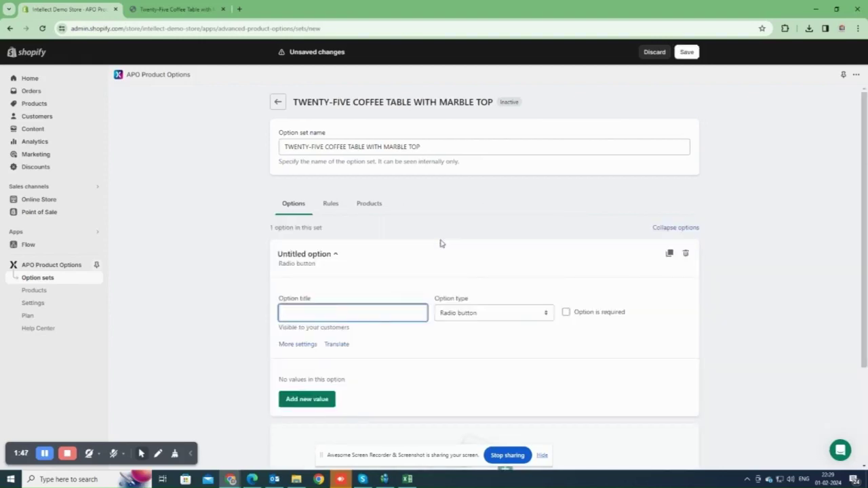
left_click(406, 480)
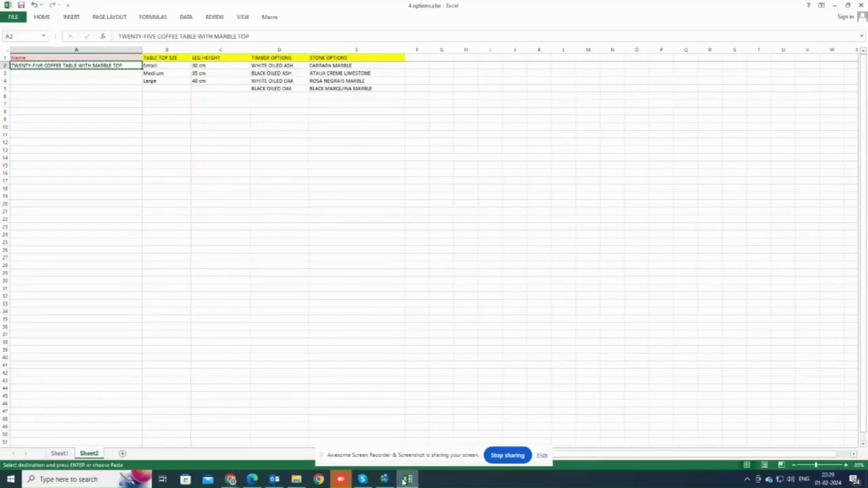
key("Up")
key("Right")
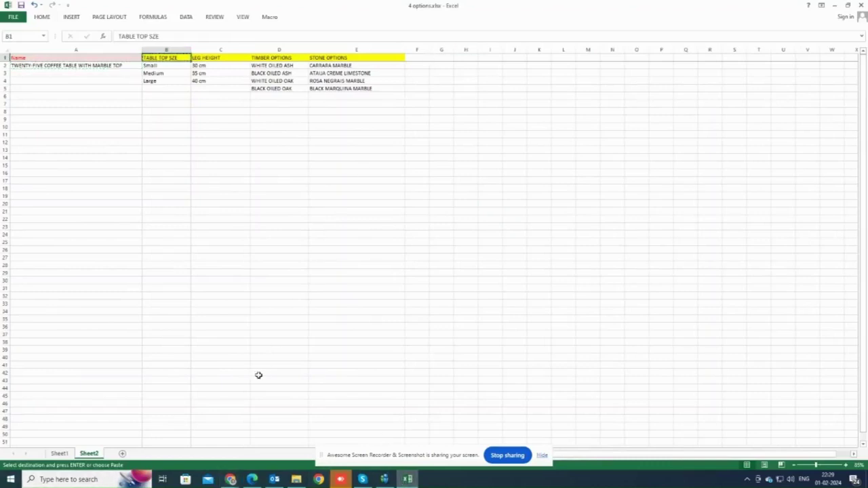
mouse_move(230, 480)
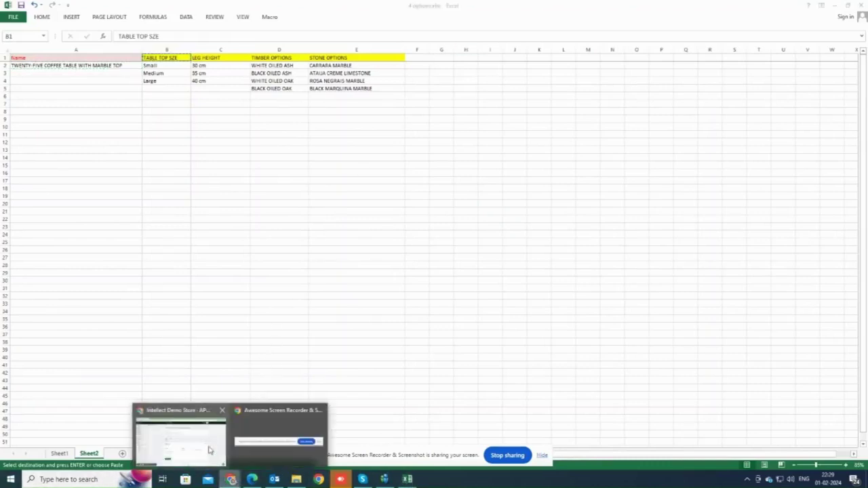
left_click(210, 449)
key("ctrl+v")
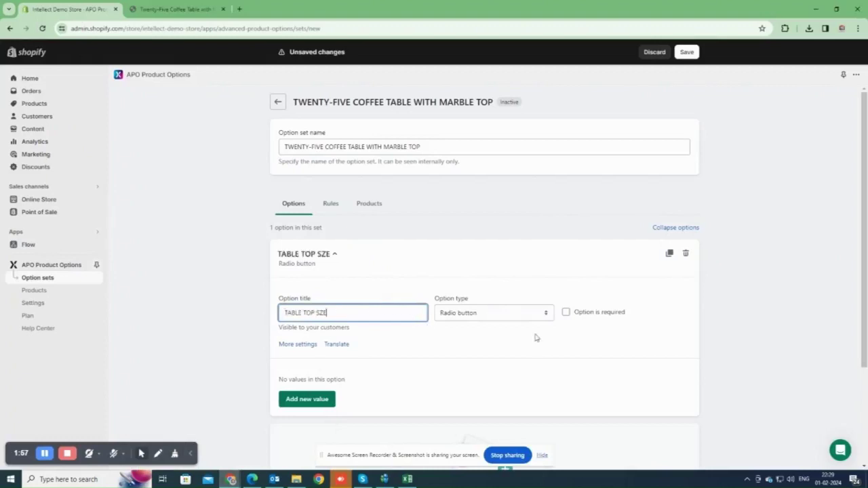
Check the available option types, keep Radio button, and make the TABLE TOP SZE option required.
left_click(466, 316)
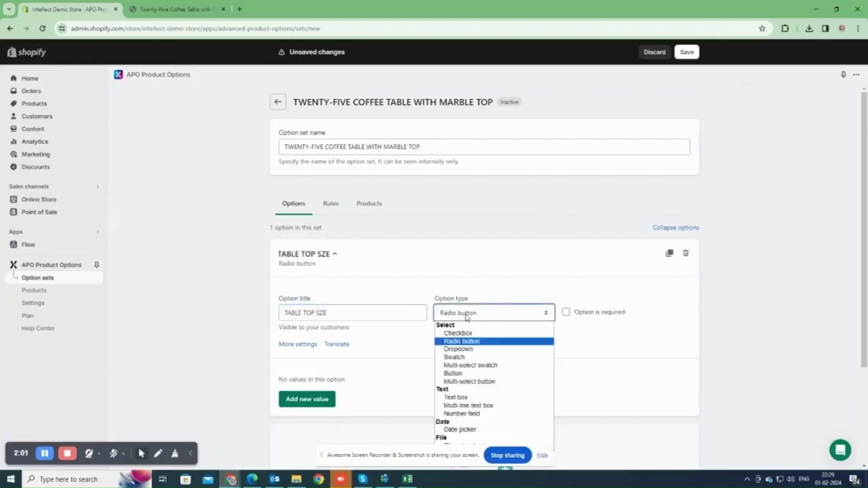
left_click(594, 353)
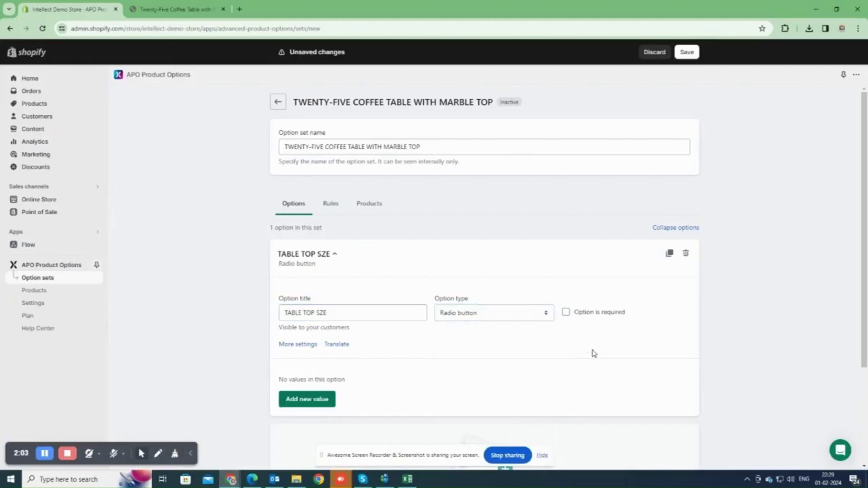
left_click(565, 312)
Add a value titled Small to the TABLE TOP SZE option.
scroll(557, 289, "down", 2)
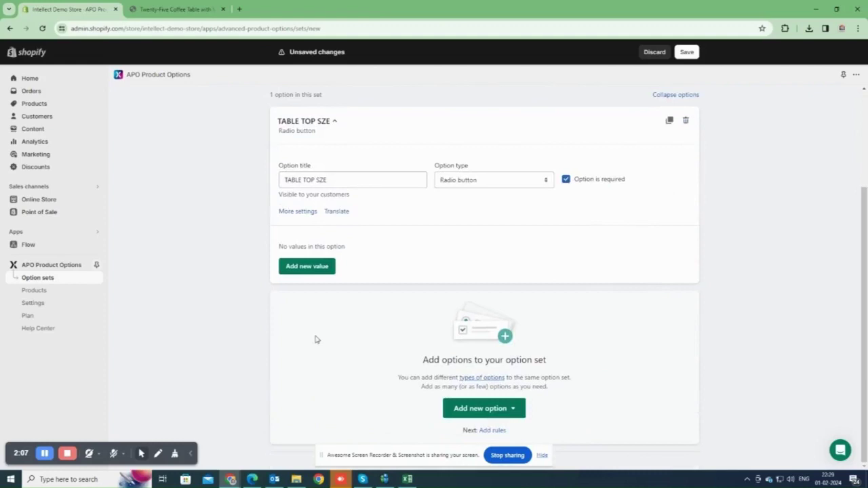
left_click(315, 266)
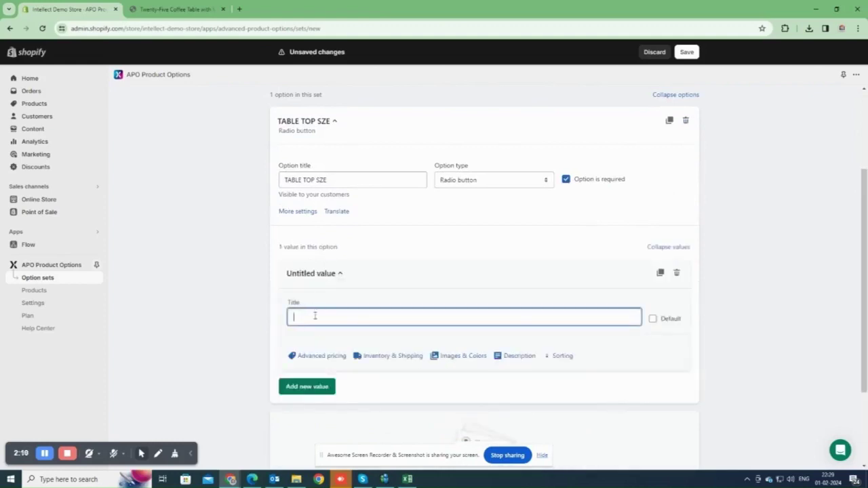
type("Small")
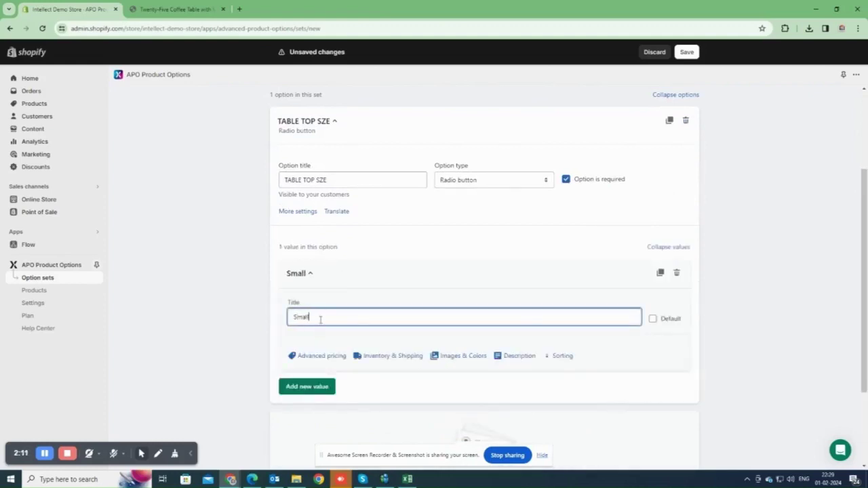
Add two more values titled Medium and Large to the TABLE TOP SZE option.
scroll(447, 319, "down", 2)
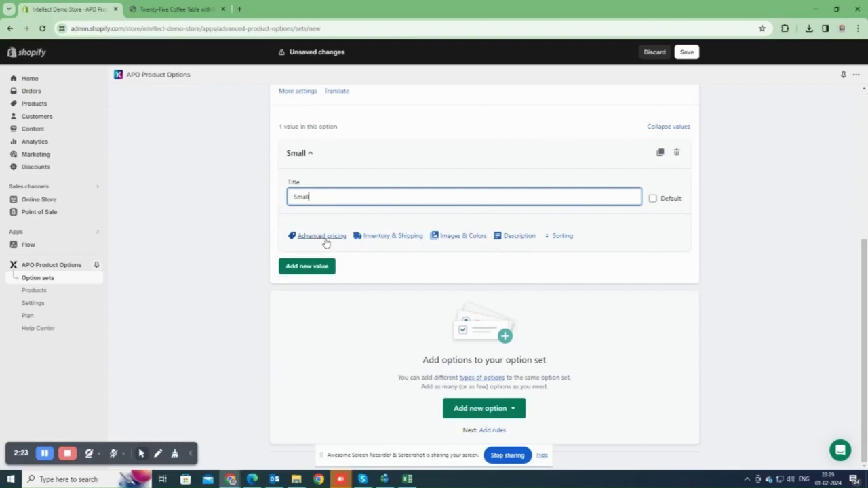
left_click(307, 265)
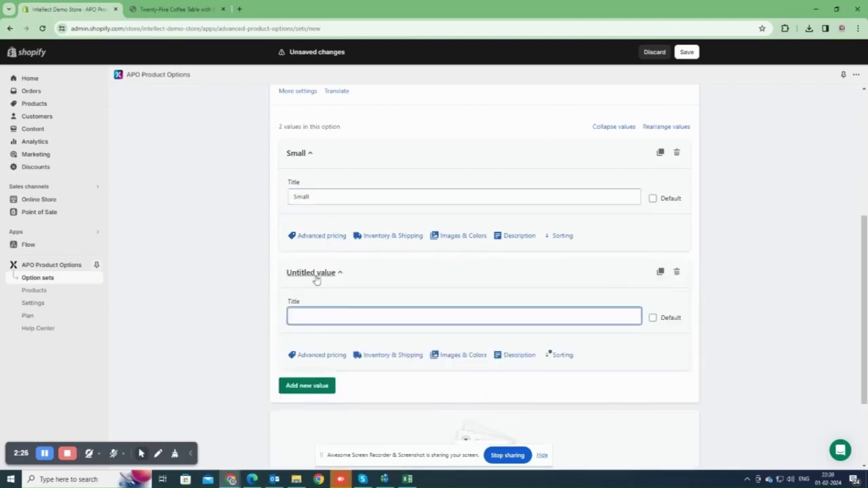
type("Medium")
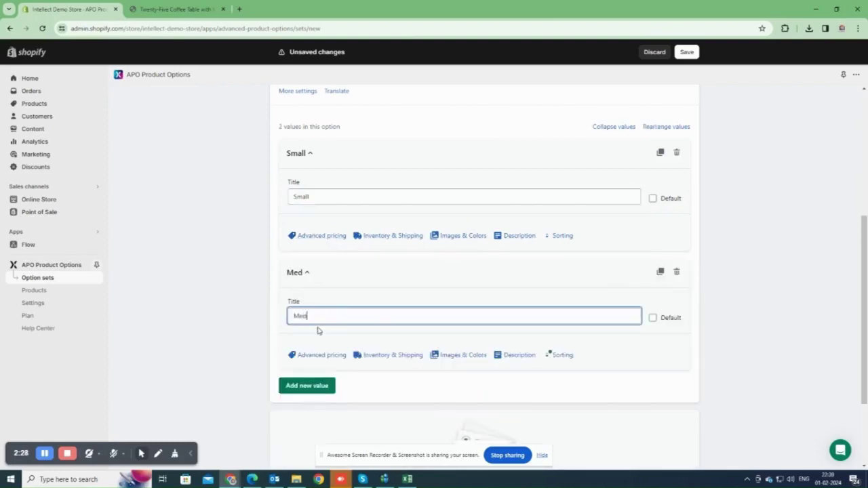
left_click(307, 385)
scroll(409, 329, "down", 2)
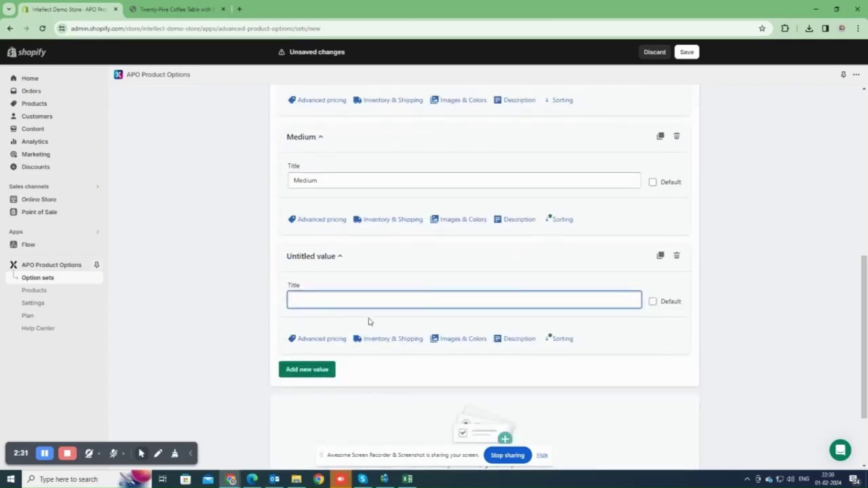
type("Large")
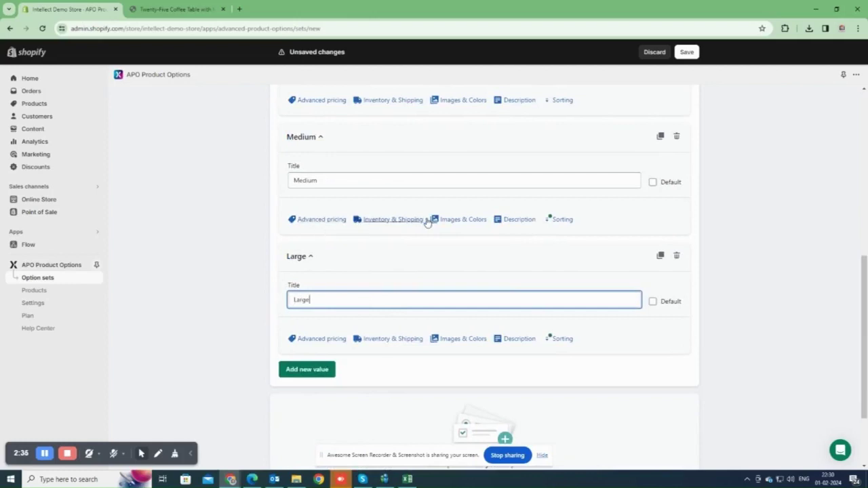
Enable advanced pricing for the Medium value and set its price to $5.
left_click(341, 223)
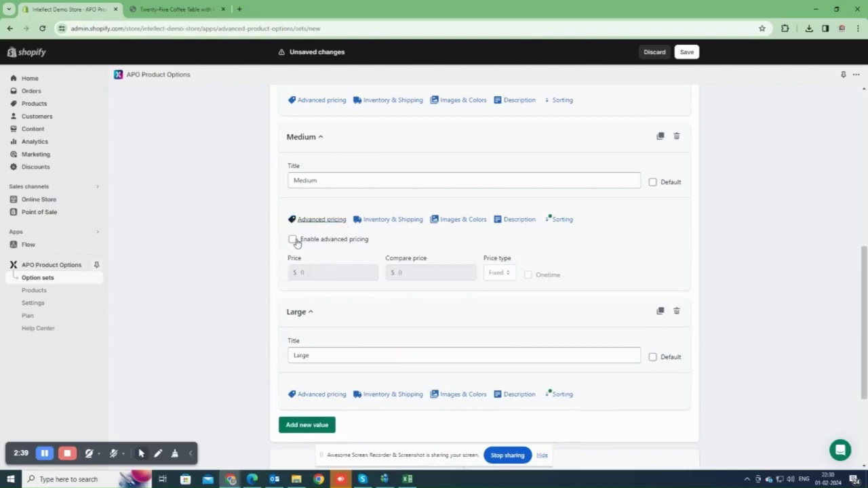
left_click(292, 239)
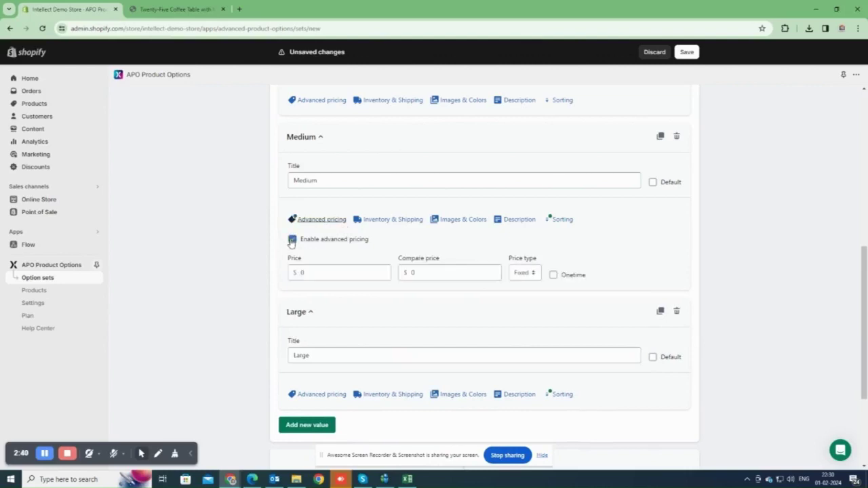
left_click(327, 271)
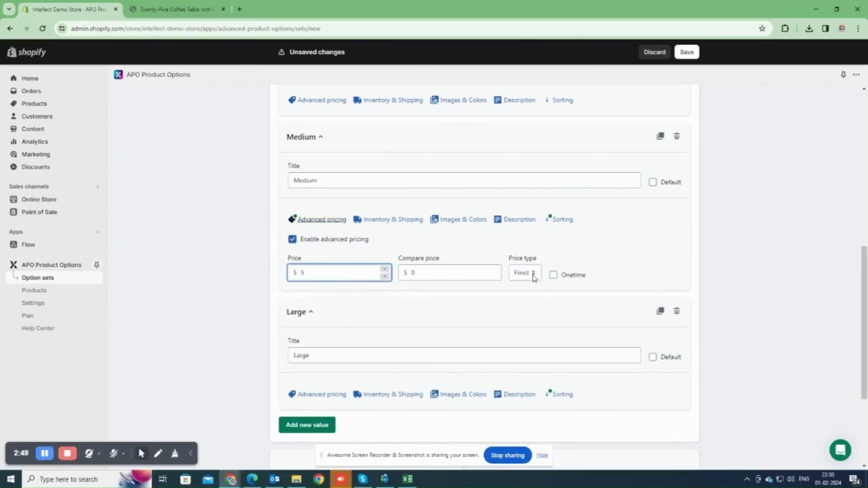
Try the Percent price type on the Medium value and set it back to Fixed.
left_click(533, 274)
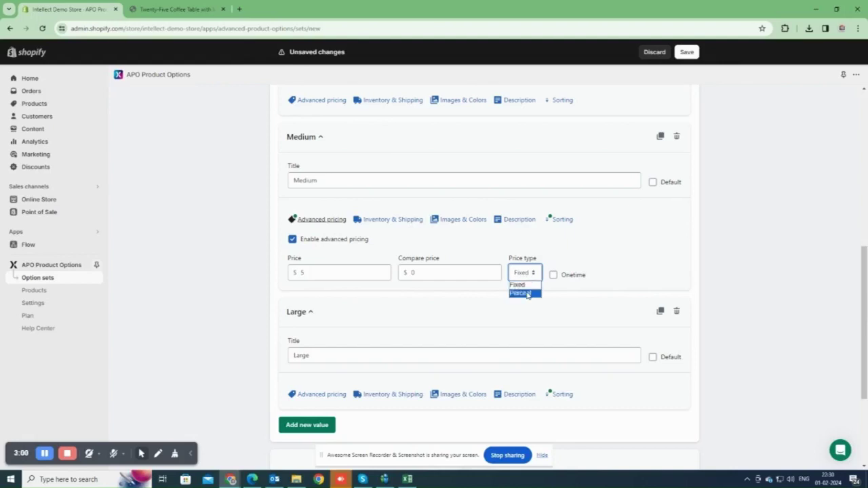
left_click(527, 293)
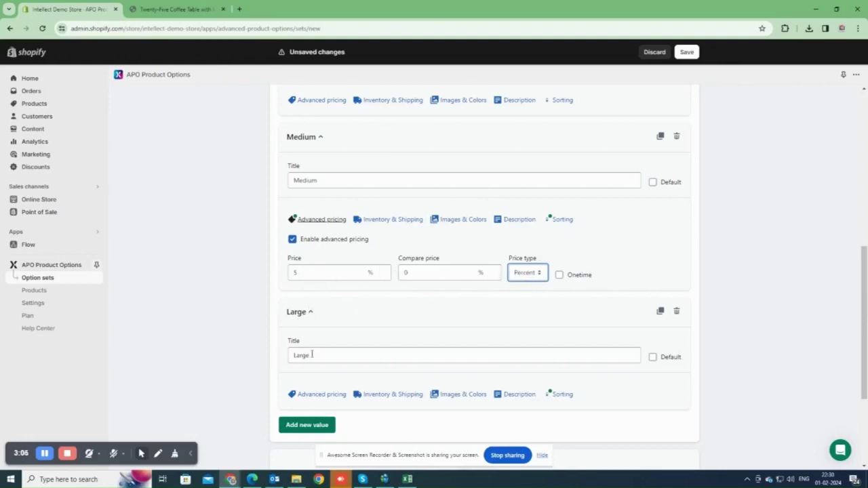
left_click(535, 276)
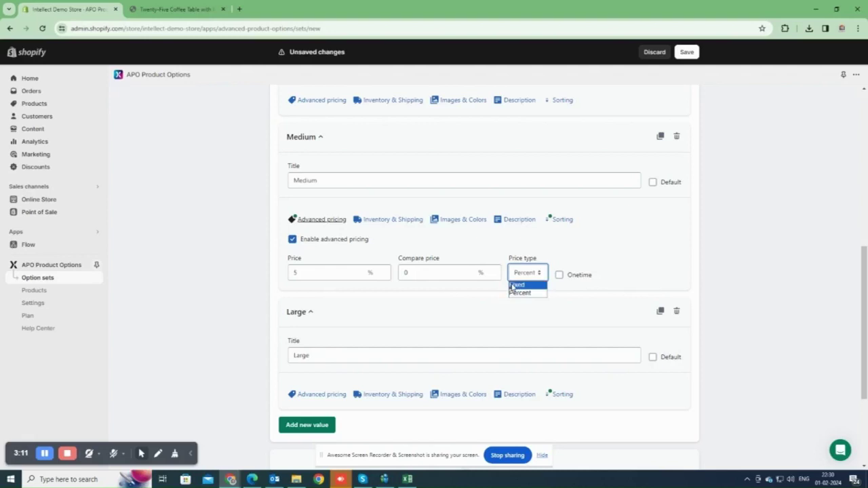
left_click(517, 285)
Enable advanced pricing for the Large value and set its price to $10.
scroll(400, 302, "down", 2)
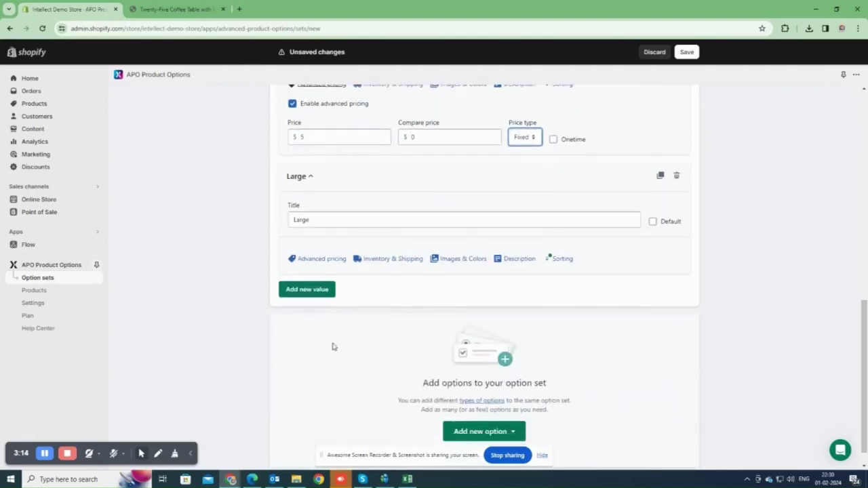
left_click(324, 262)
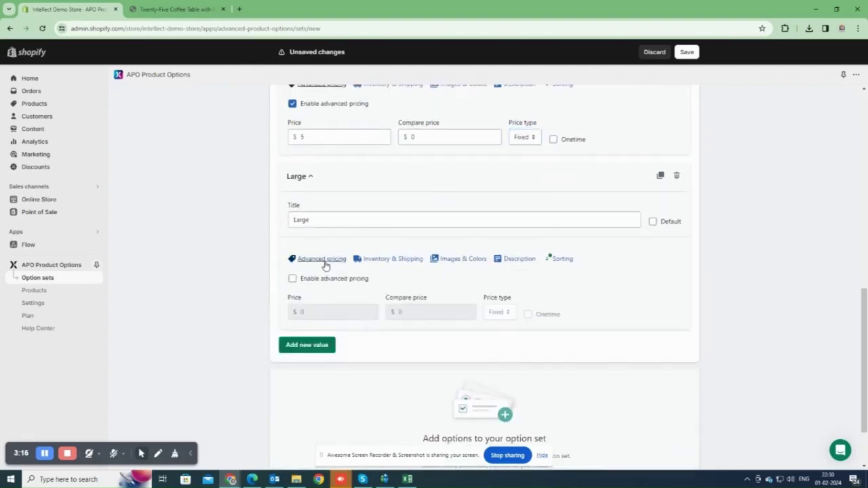
left_click(292, 279)
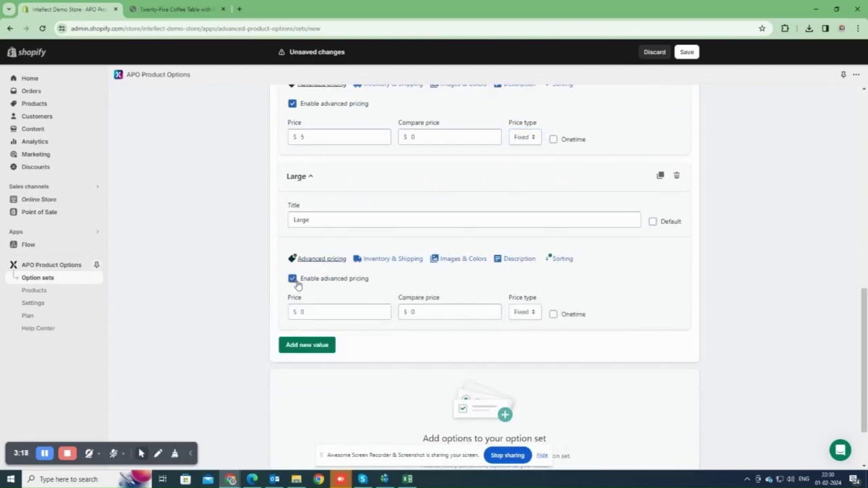
left_click(346, 312)
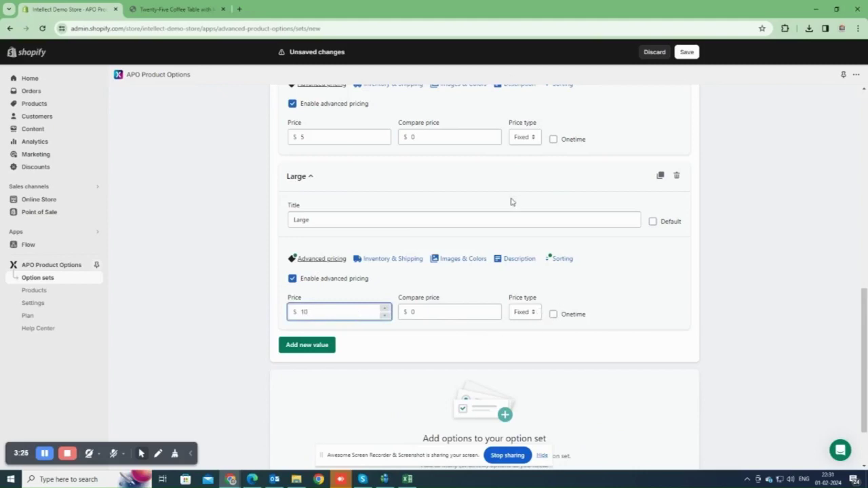
Add a required dropdown option titled LEG HEIGHT, copying the title from cell C1 of the Excel sheet.
scroll(511, 201, "down", 1)
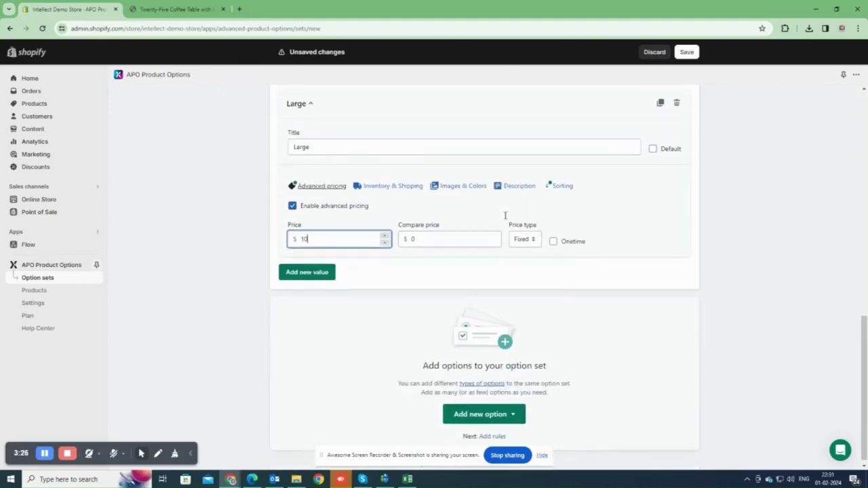
left_click(497, 409)
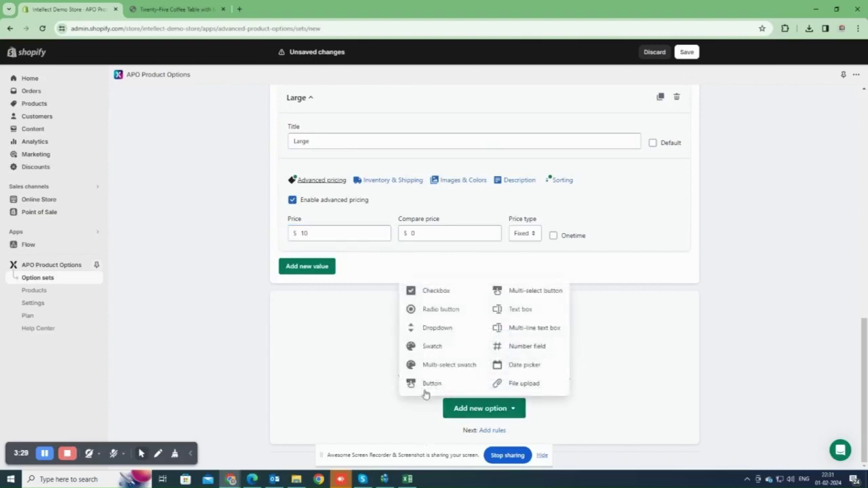
left_click(444, 328)
left_click(407, 479)
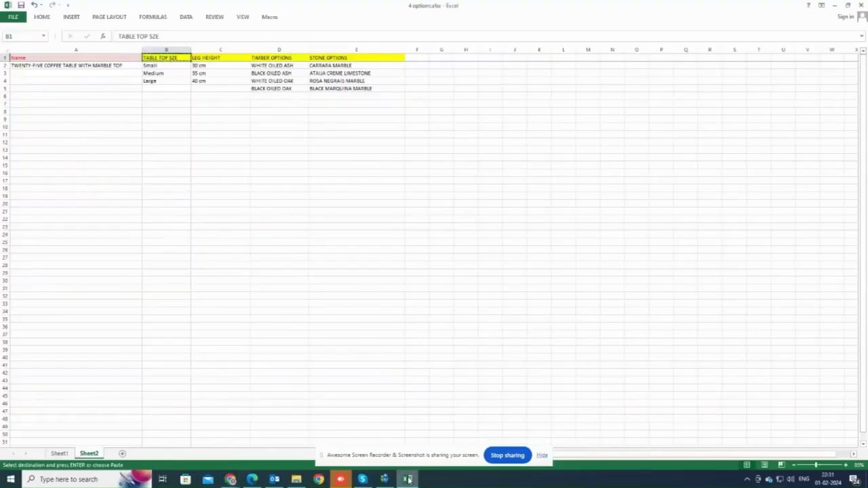
key("Right")
key("ctrl+c")
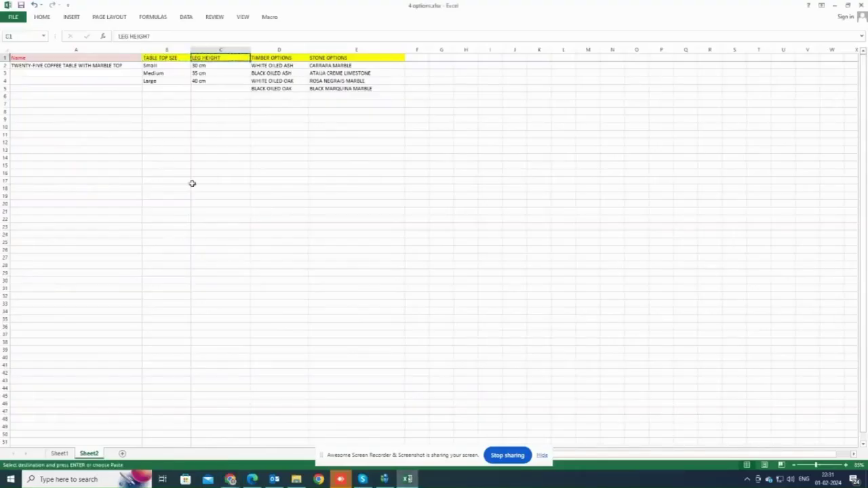
left_click(230, 480)
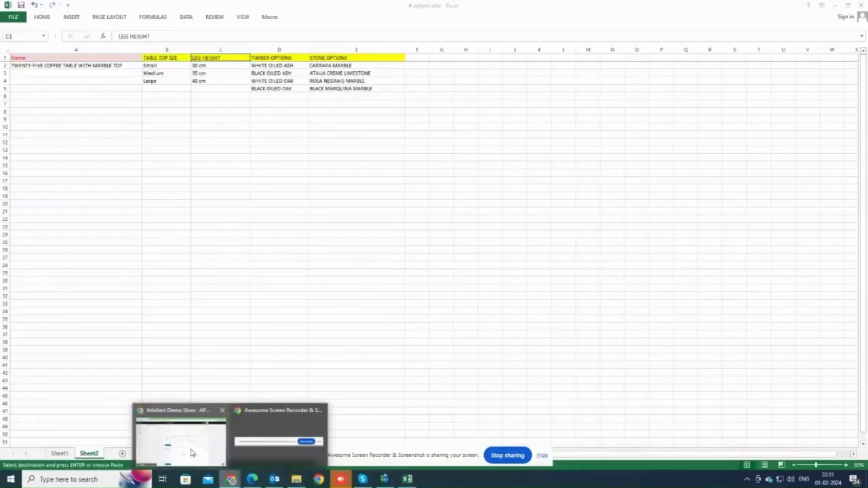
left_click(191, 445)
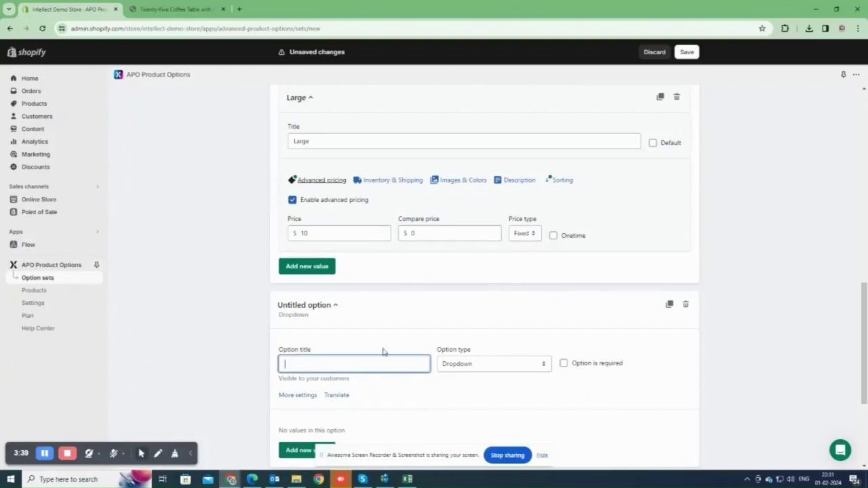
key("ctrl+v")
scroll(646, 307, "down", 2)
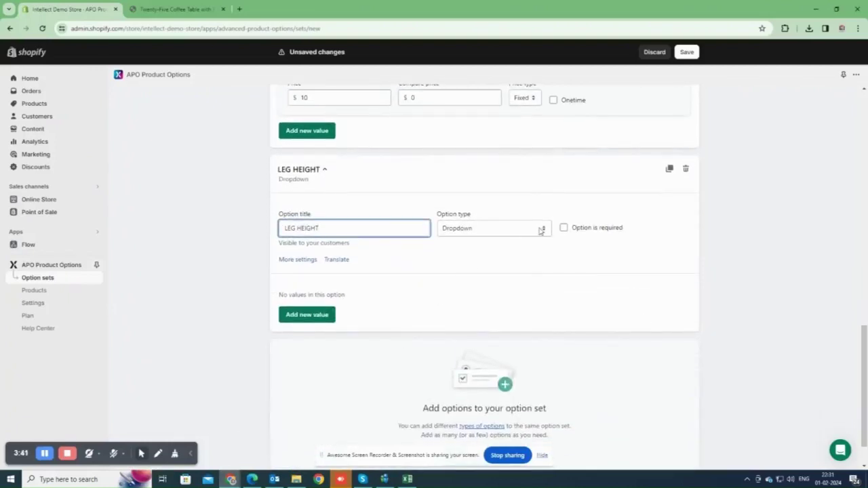
left_click(564, 231)
Add the values 30 cm, 35 cm and 40 cm to the LEG HEIGHT option, checking the heights in the Excel sheet.
scroll(609, 274, "down", 1)
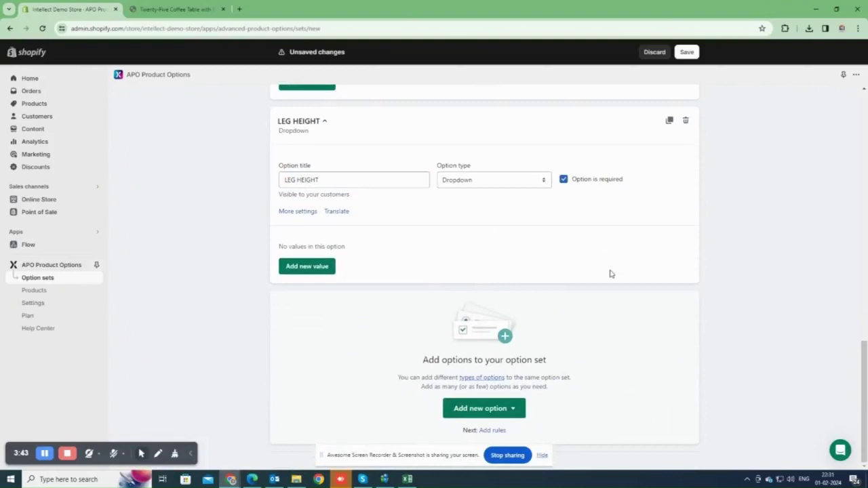
left_click(311, 265)
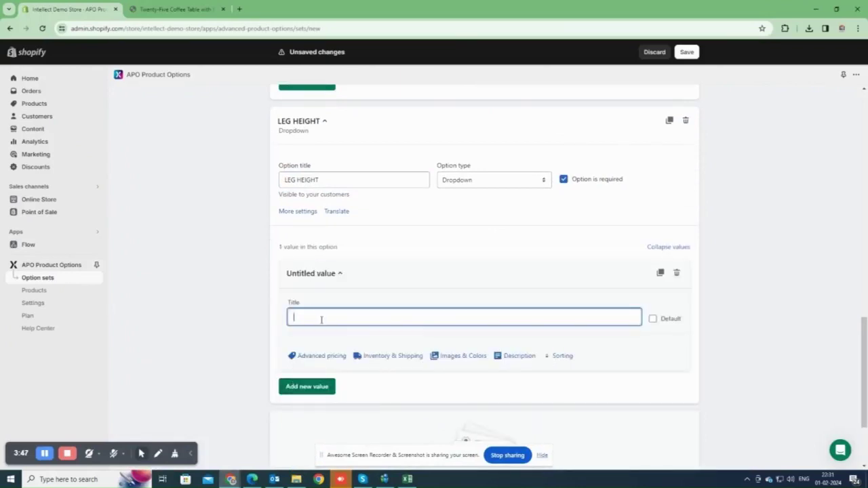
type("30")
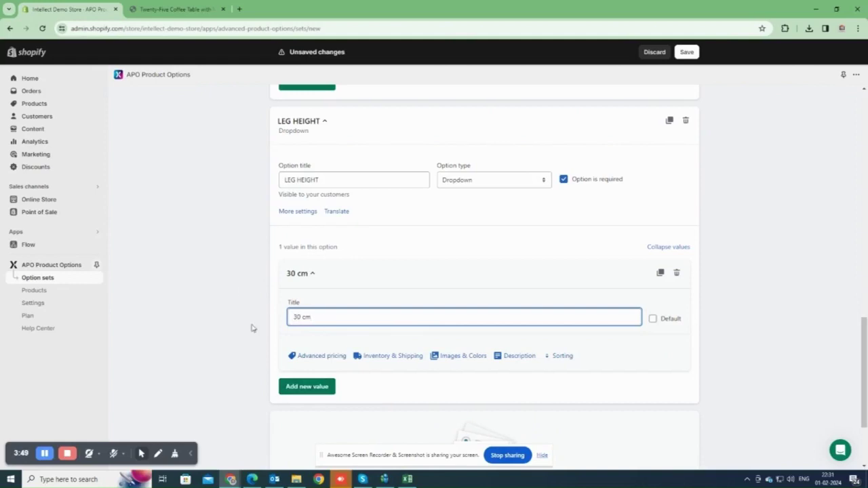
left_click(312, 388)
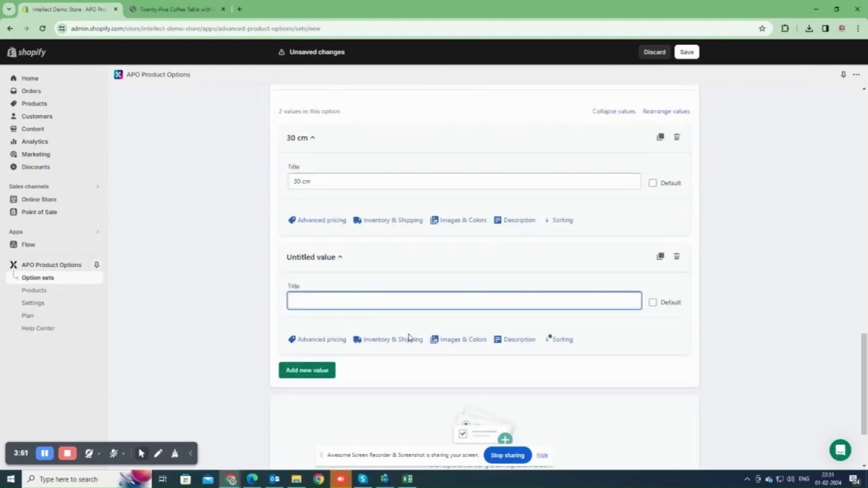
type("35 cm")
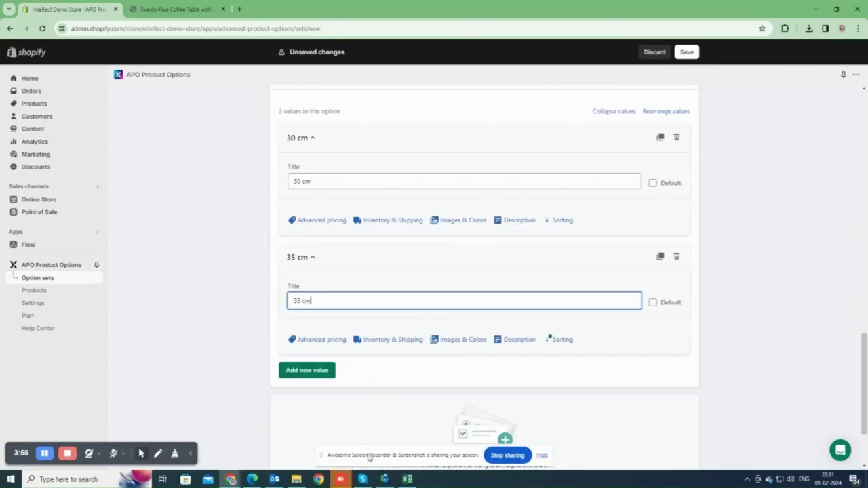
left_click(404, 479)
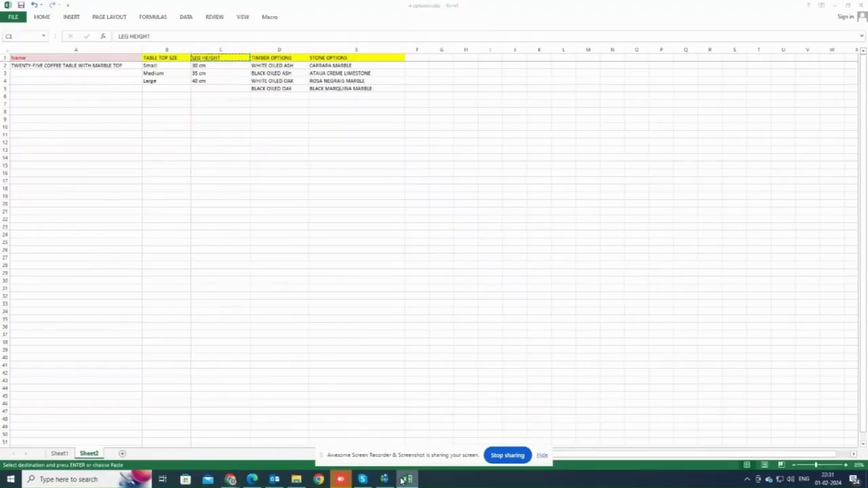
left_click(405, 480)
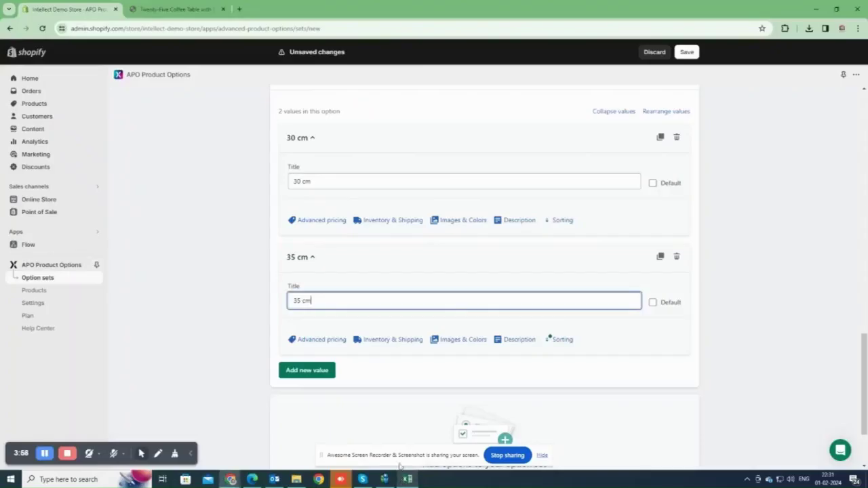
left_click(314, 372)
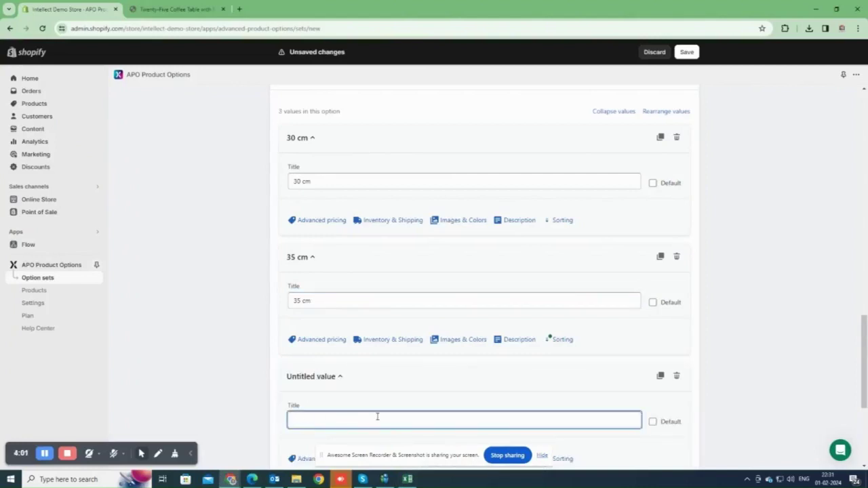
type("40 cm")
Add a required swatch option titled TIMBER OPTIONS, copying the title from cell D1 of the Excel sheet.
scroll(630, 353, "down", 3)
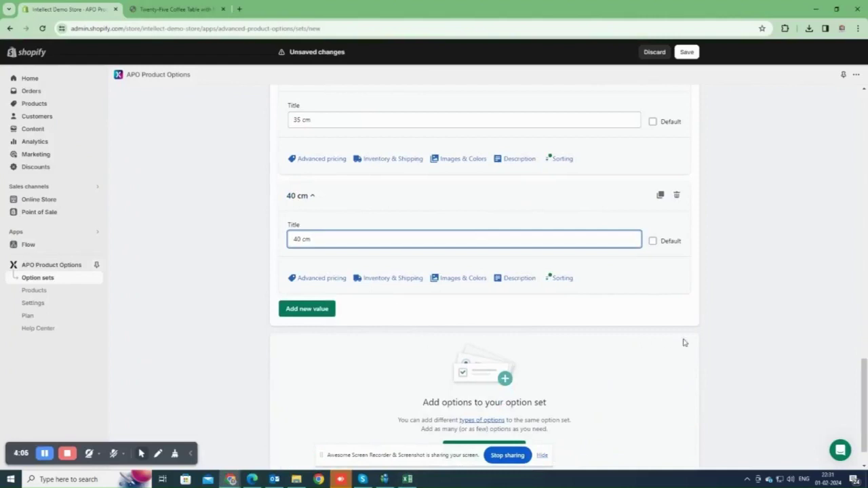
scroll(684, 343, "down", 1)
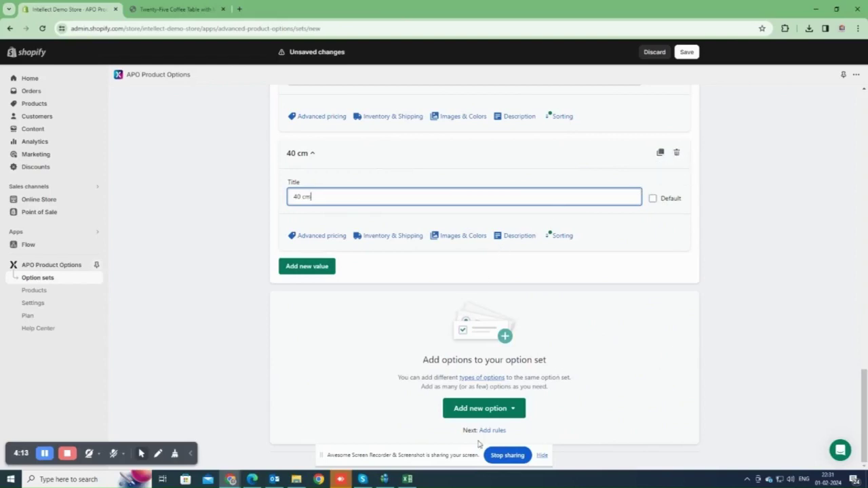
left_click(480, 409)
left_click(407, 479)
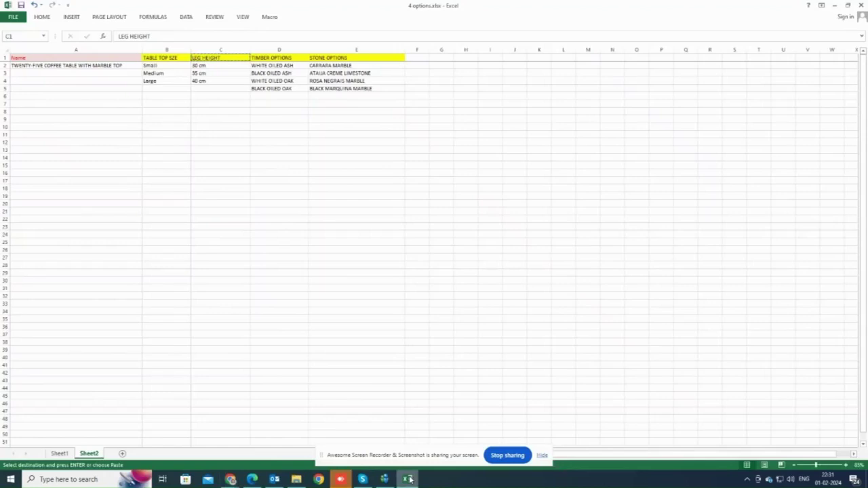
key("Right")
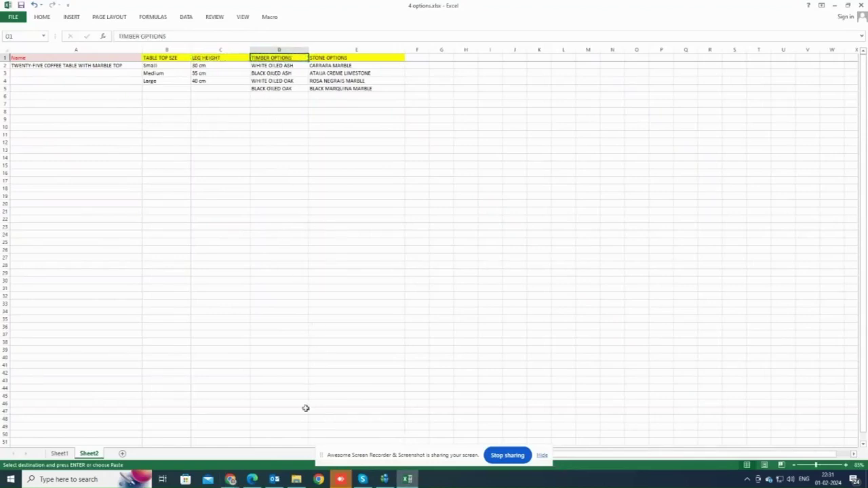
mouse_move(230, 480)
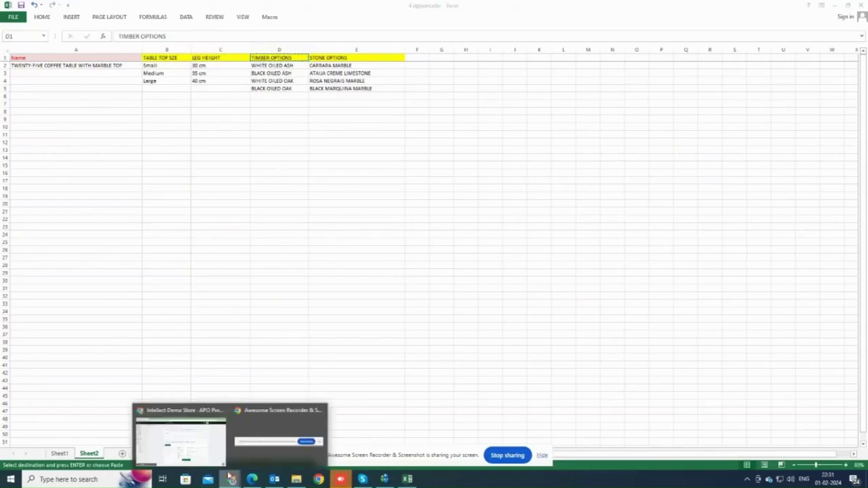
left_click(197, 441)
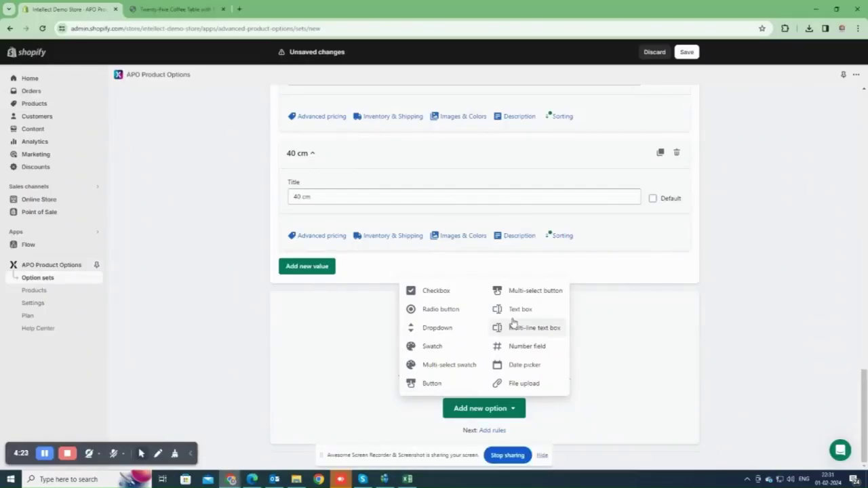
left_click(438, 348)
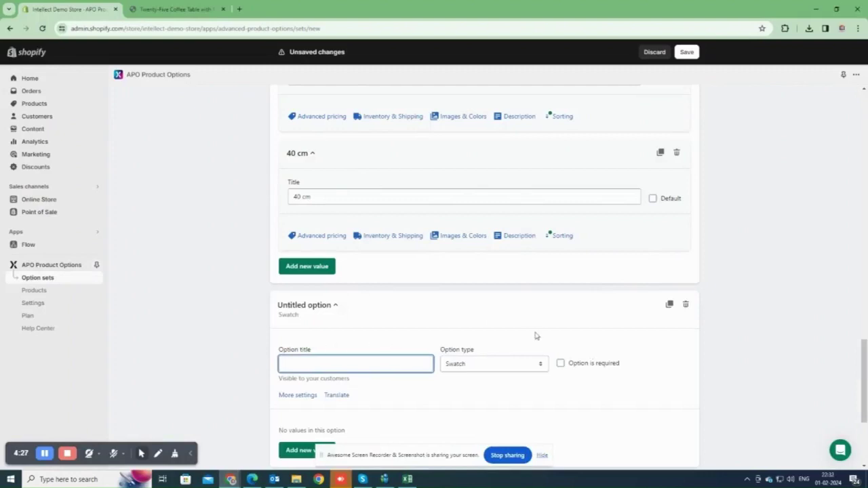
type("TIMBER OPTIONS")
left_click(560, 364)
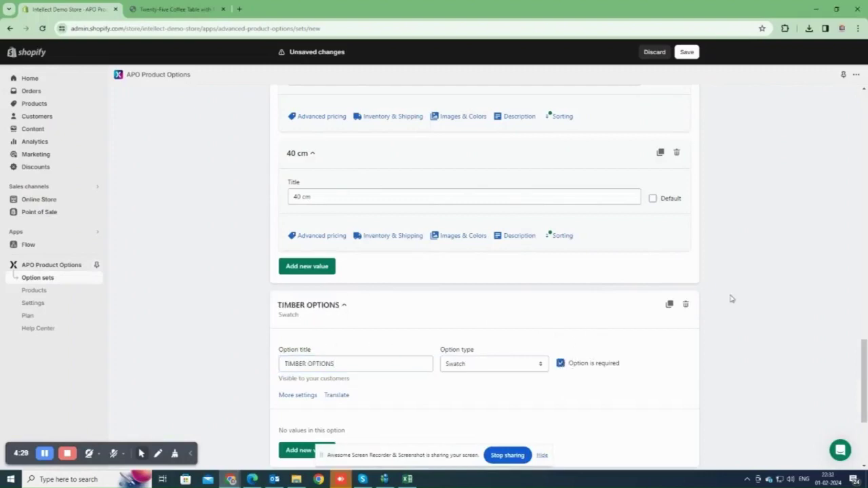
Add the value WHITE OILED ASH to the TIMBER OPTIONS option, copying its title from cell D2 of the Excel sheet.
scroll(750, 382, "down", 3)
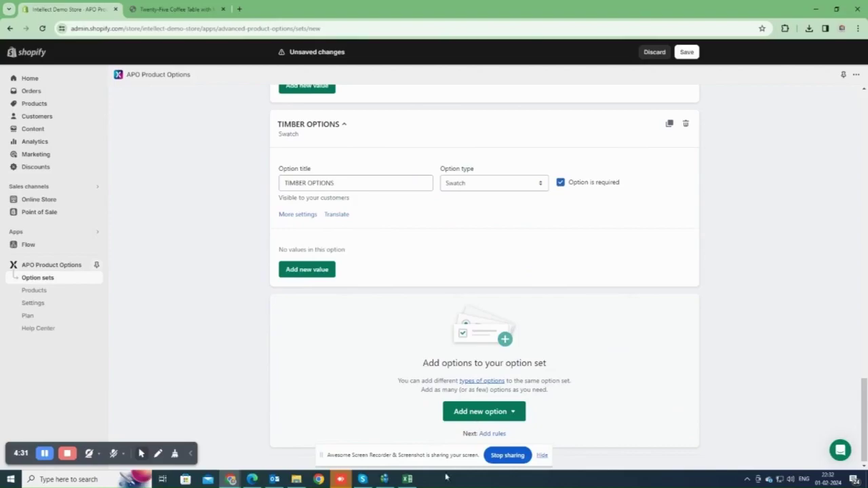
left_click(407, 479)
key("Down")
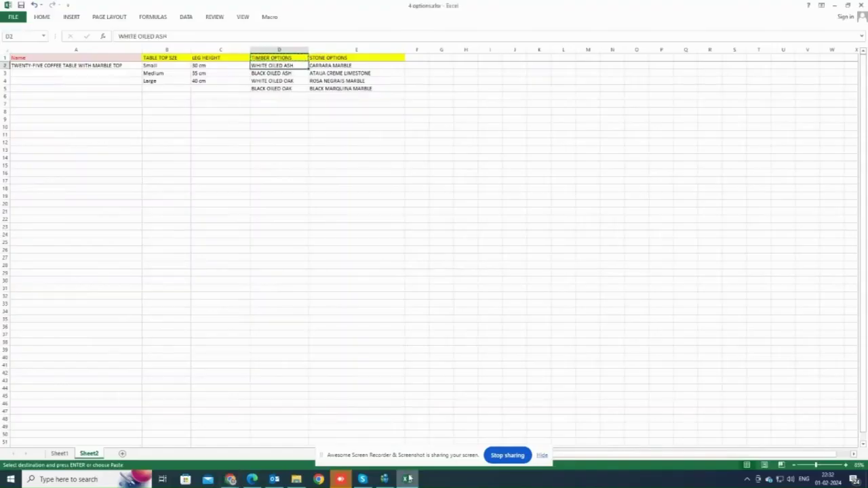
key("ctrl+c")
left_click(407, 479)
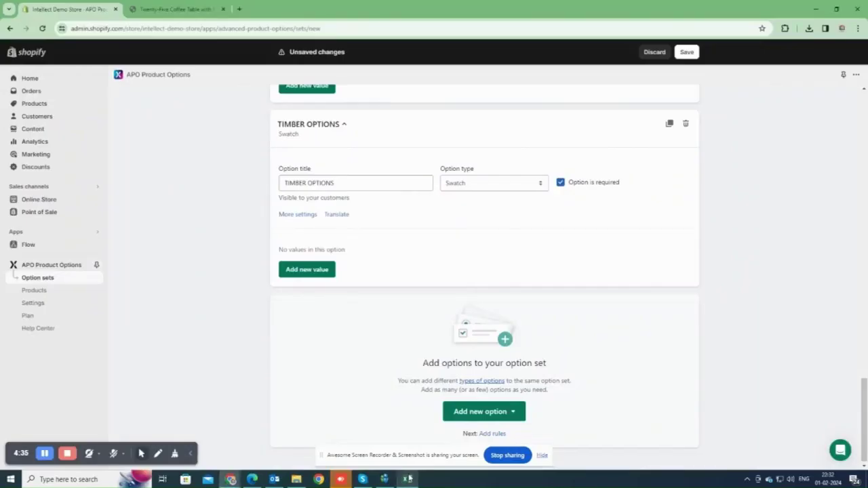
left_click(297, 270)
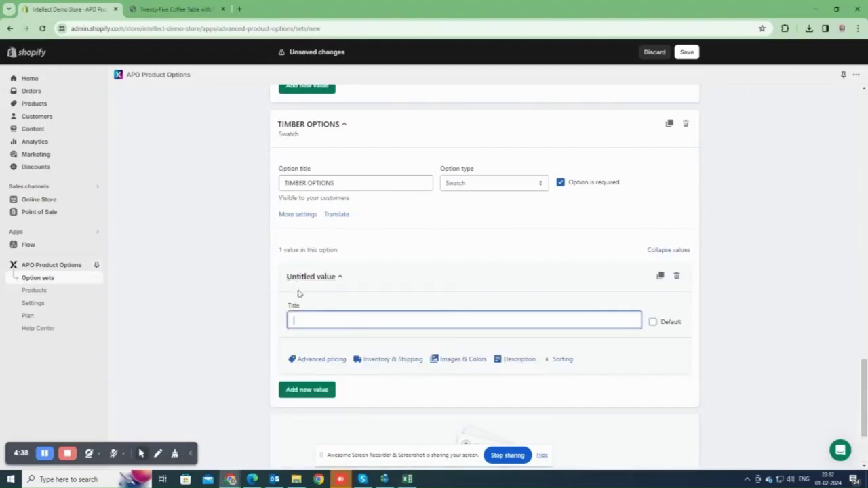
key("ctrl+v")
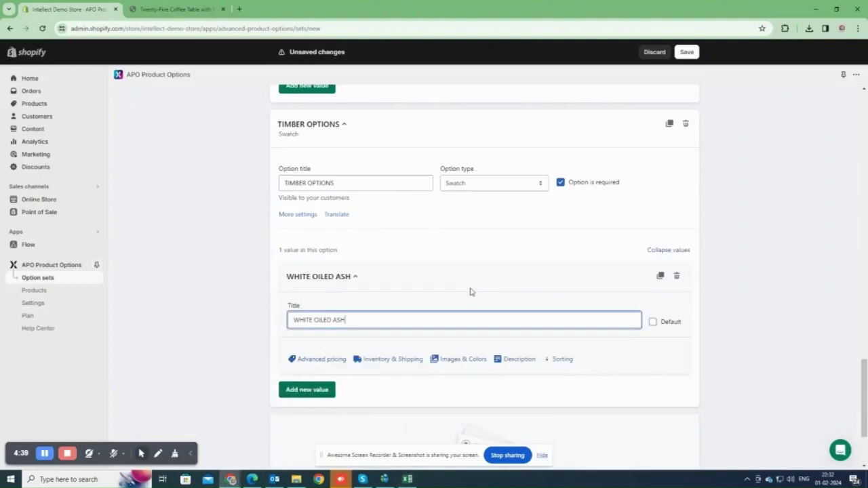
Add the image Ash_white_oiled.jpg from the Desktop swatches folder to the WHITE OILED ASH value.
scroll(472, 291, "down", 1)
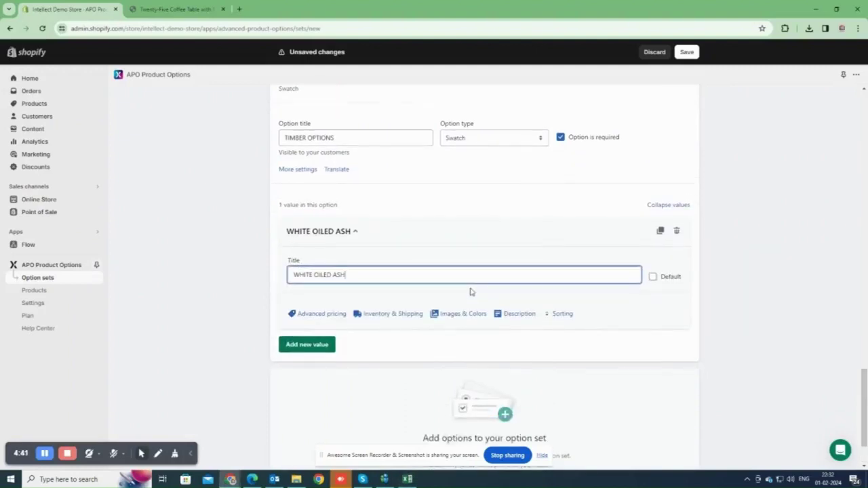
scroll(472, 291, "down", 1)
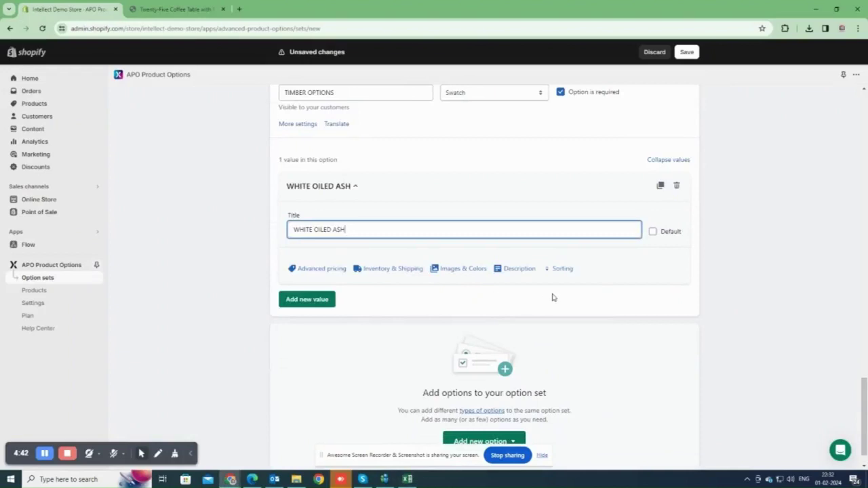
left_click(471, 270)
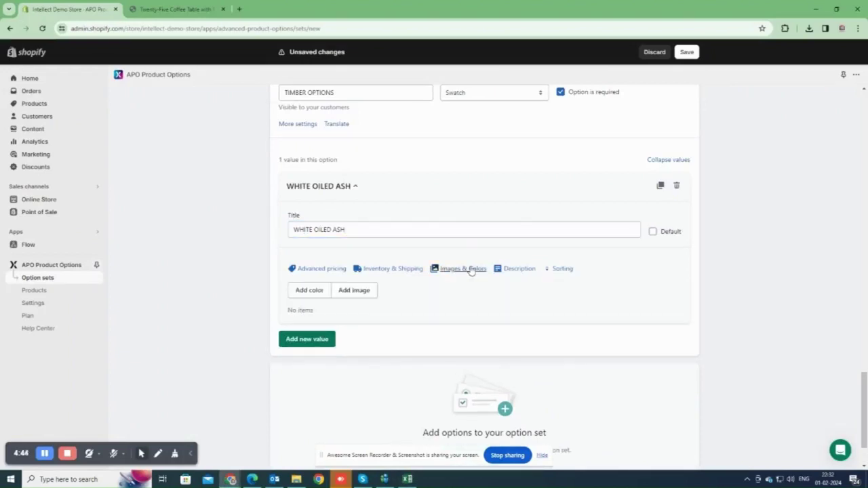
left_click(365, 295)
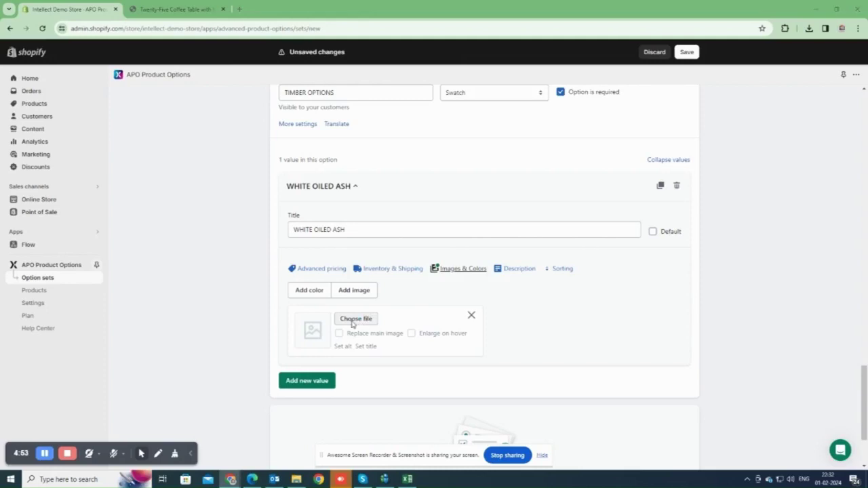
left_click(354, 320)
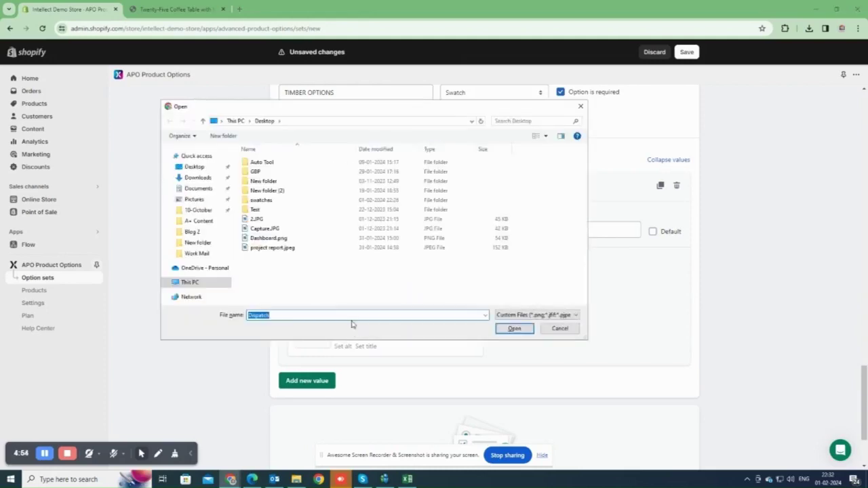
double_click(261, 200)
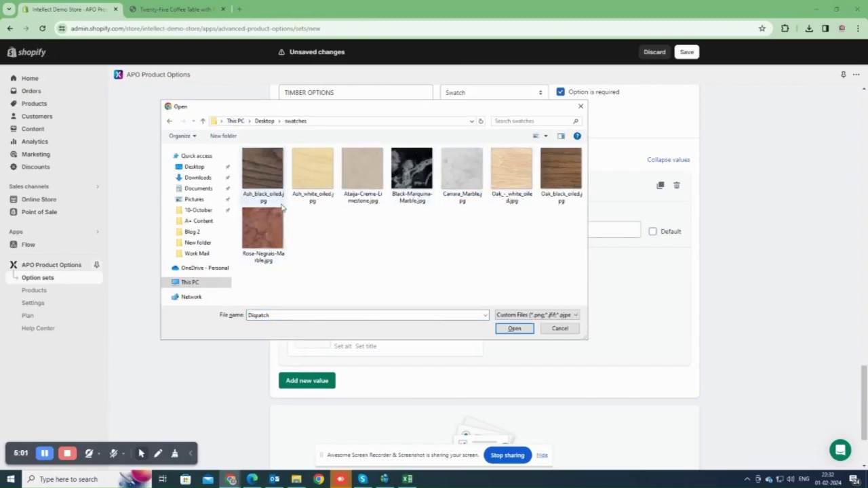
double_click(306, 176)
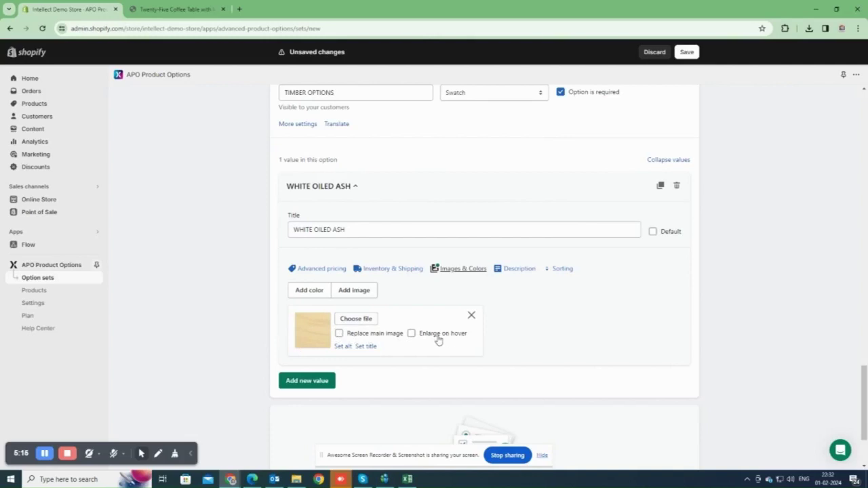
Add the value BLACK OILED ASH to the TIMBER OPTIONS option, copying its title from cell D3 of the Excel sheet.
scroll(441, 330, "down", 2)
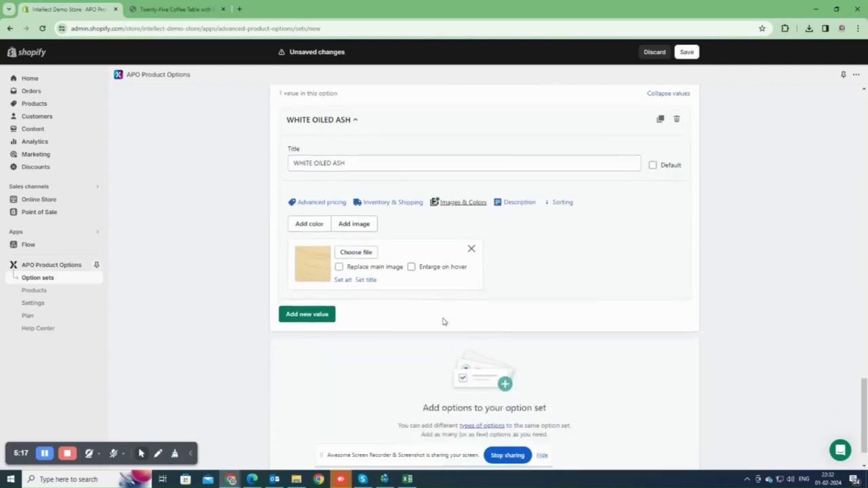
left_click(307, 290)
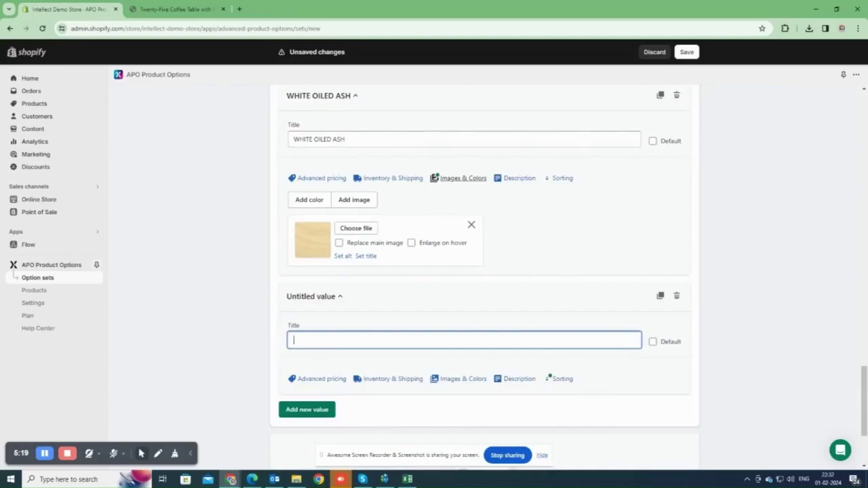
left_click(406, 479)
key("Down")
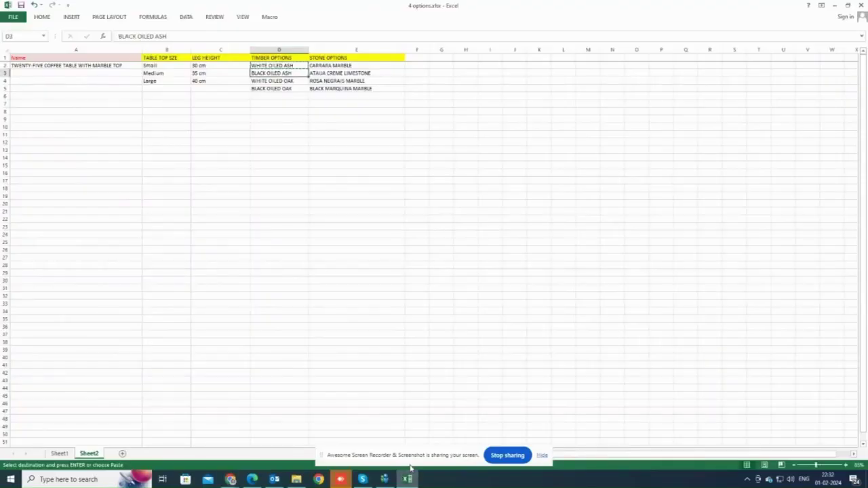
left_click(230, 479)
left_click(181, 441)
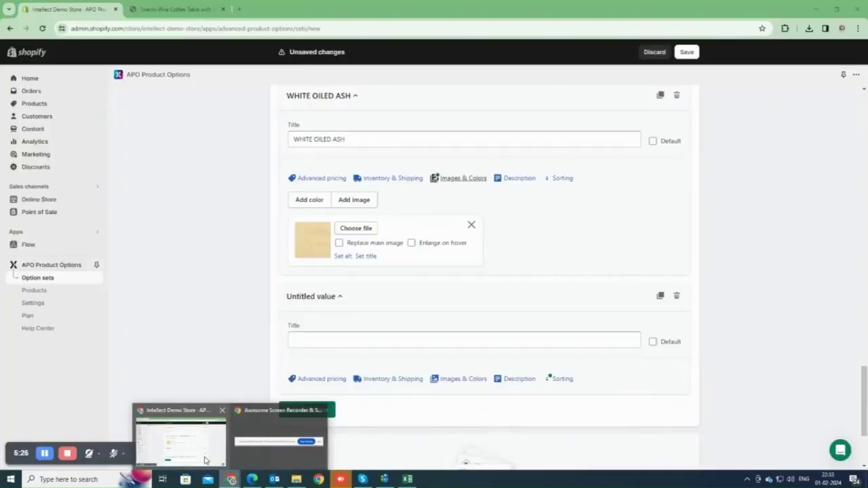
key("ctrl+v")
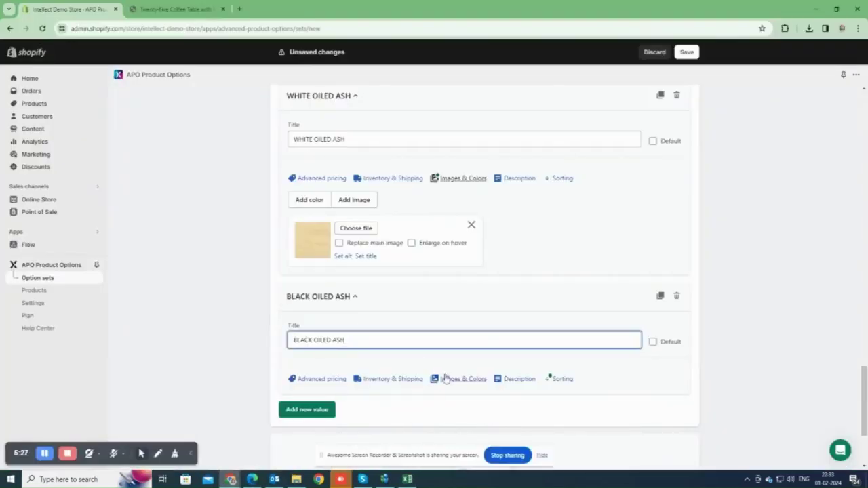
Add the image Ash_black_oiled.jpg from the swatches folder to the BLACK OILED ASH value.
left_click(477, 380)
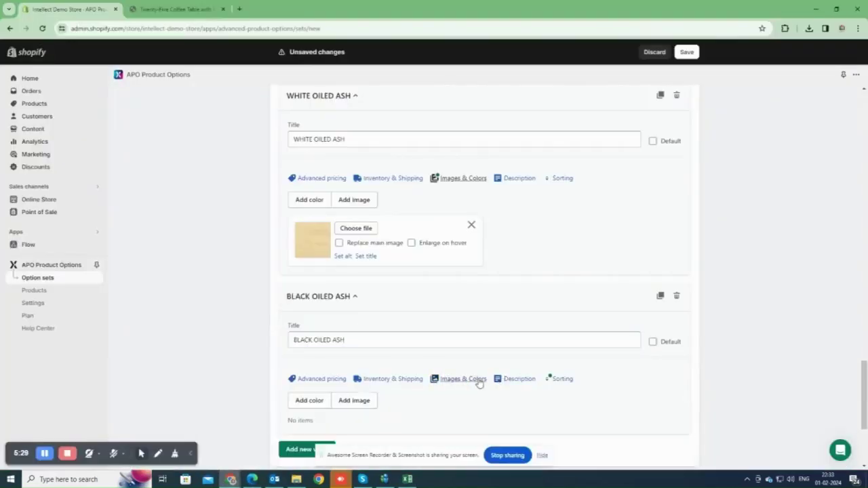
left_click(355, 401)
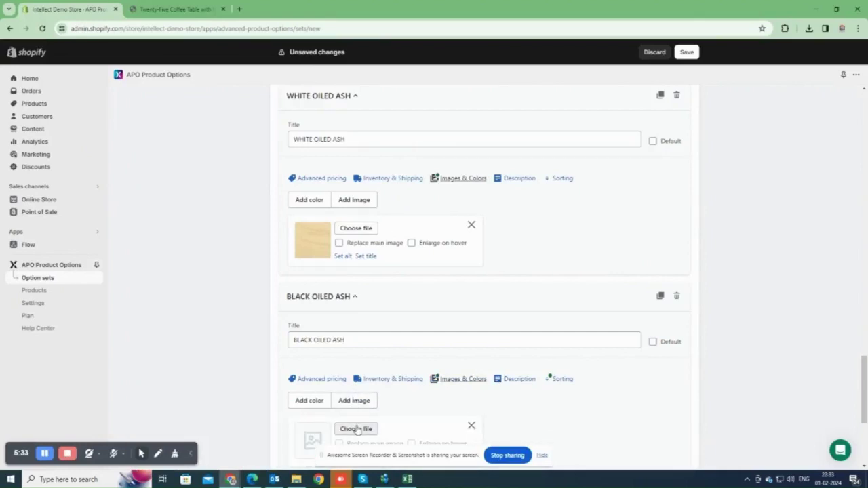
left_click(355, 429)
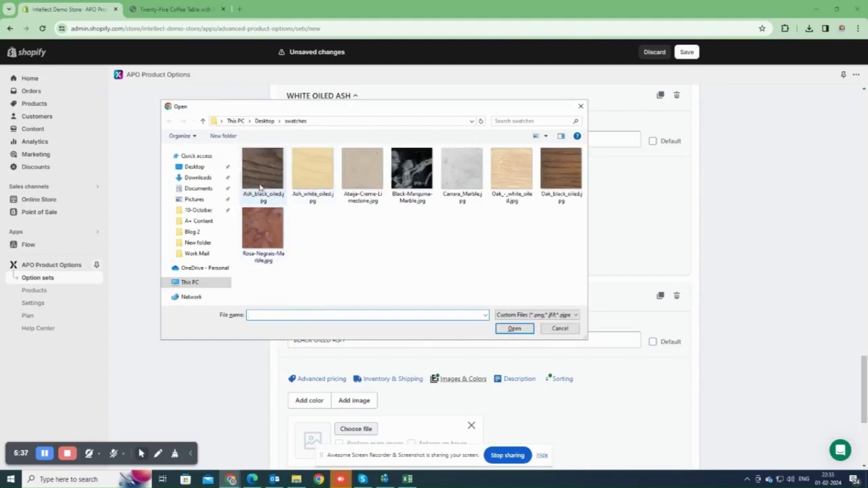
double_click(260, 187)
Add the value WHITE OILED OAK to the TIMBER OPTIONS option, copying its title from cell D4 of the Excel sheet.
scroll(780, 367, "down", 2)
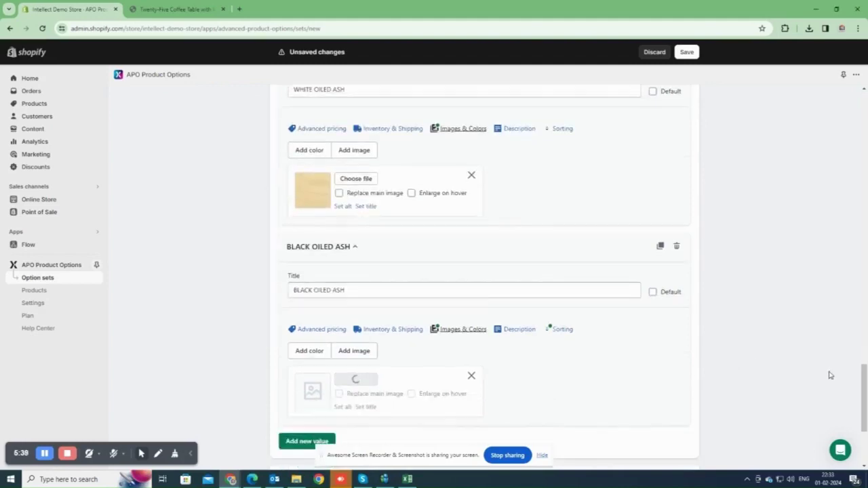
scroll(740, 393, "down", 1)
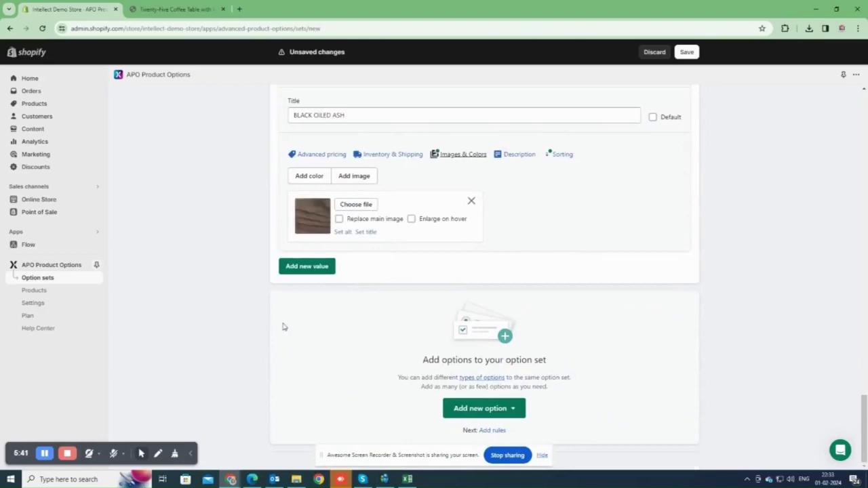
left_click(307, 266)
left_click(408, 479)
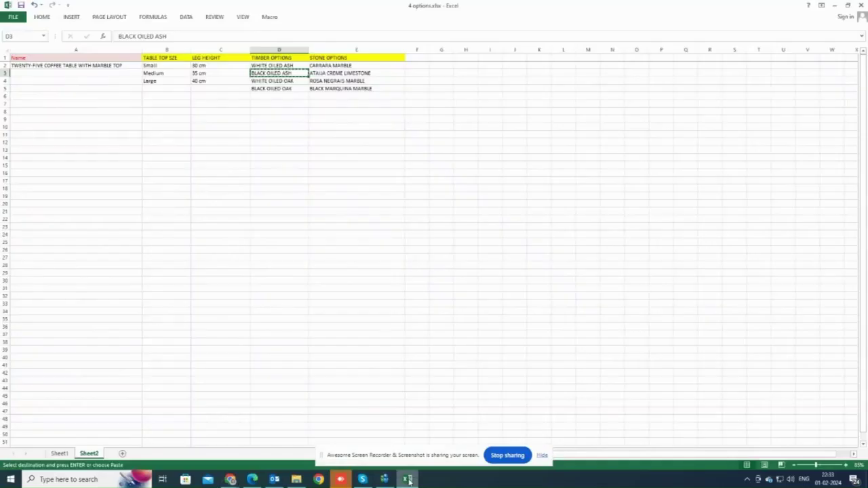
key("Down")
key("ctrl+c")
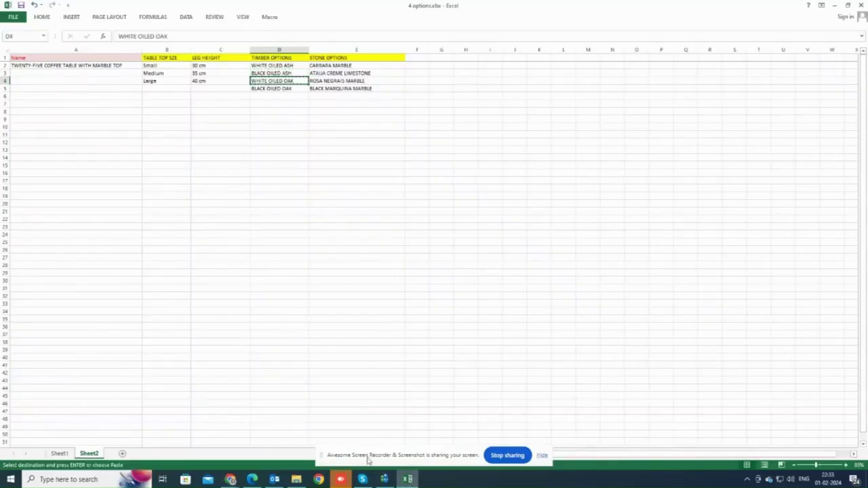
mouse_move(231, 479)
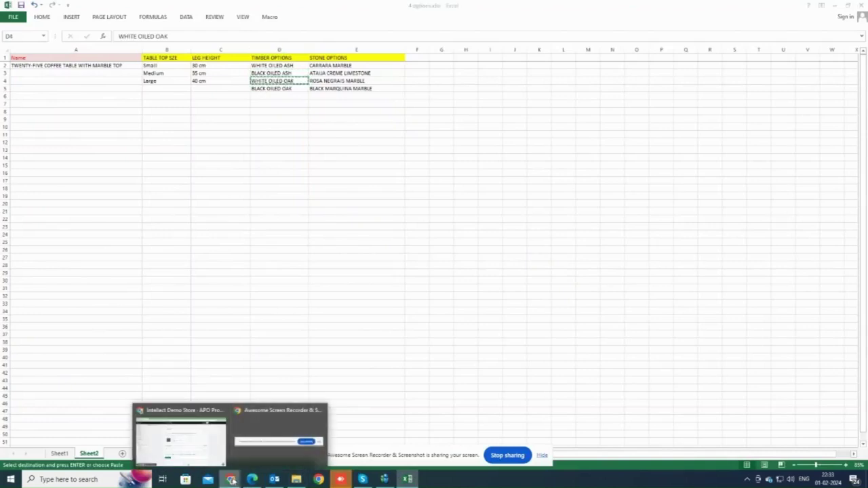
left_click(207, 455)
scroll(364, 446, "down", 2)
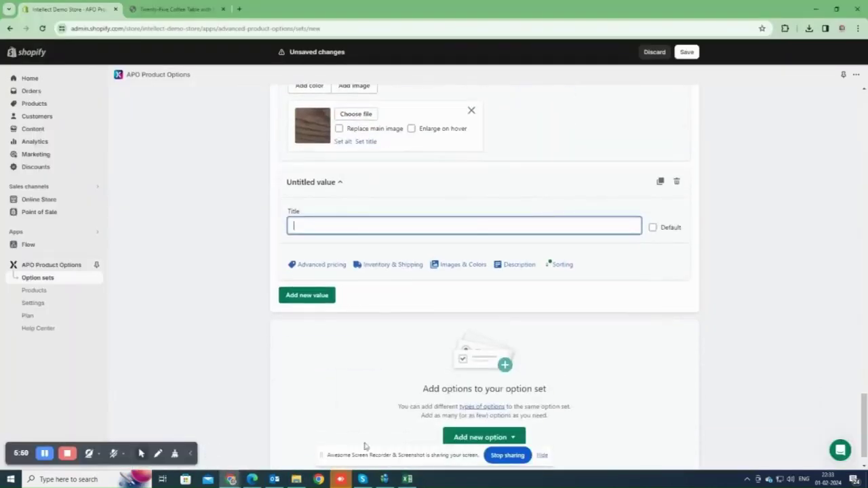
key("ctrl+v")
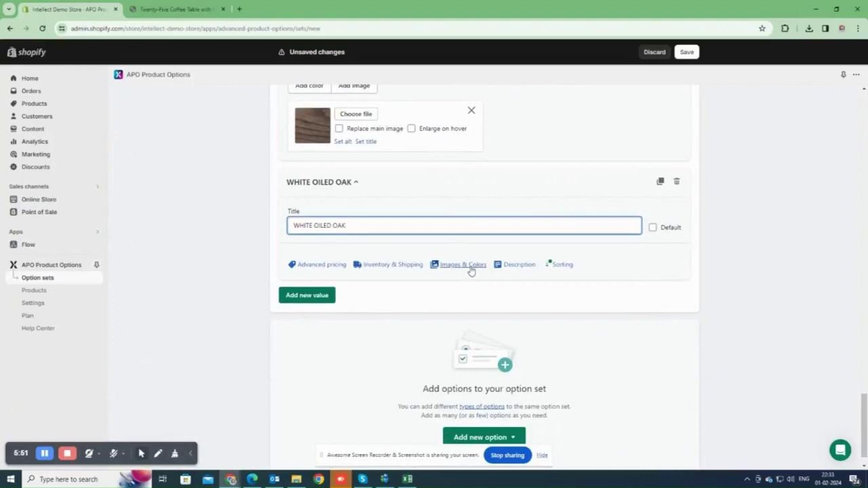
Add the image Oak_-_white_oiled.jpg from the swatches folder to the WHITE OILED OAK value.
left_click(471, 270)
left_click(354, 290)
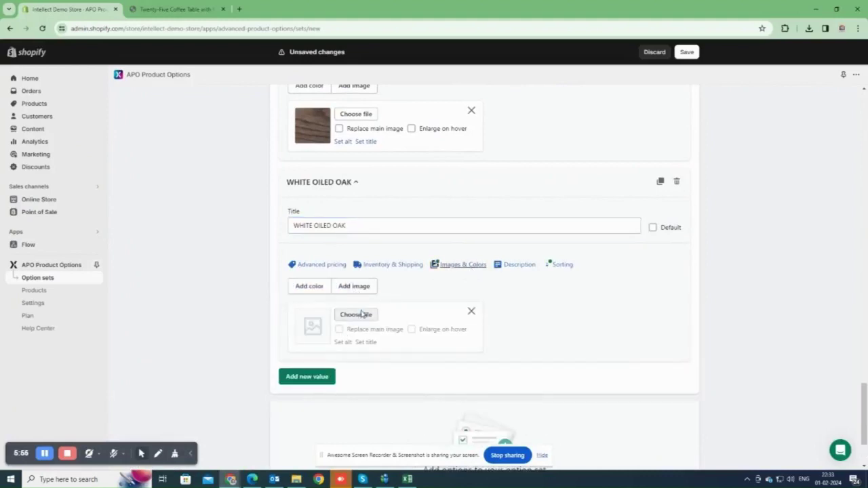
left_click(361, 314)
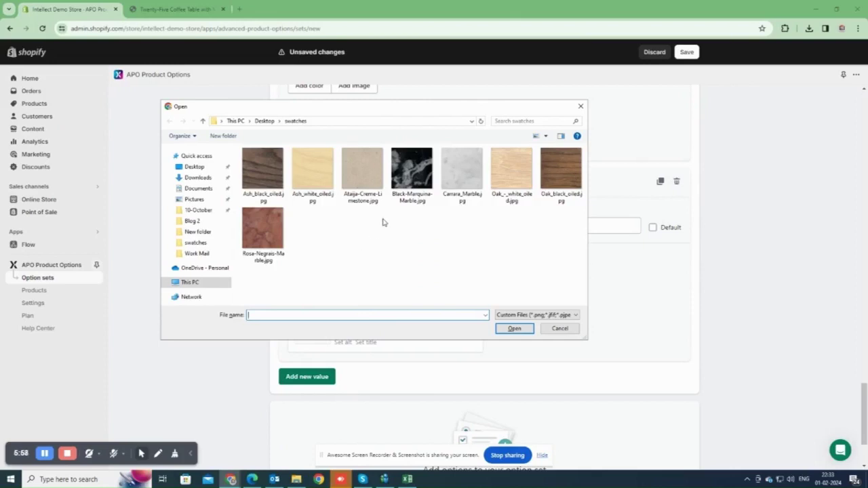
left_click(515, 169)
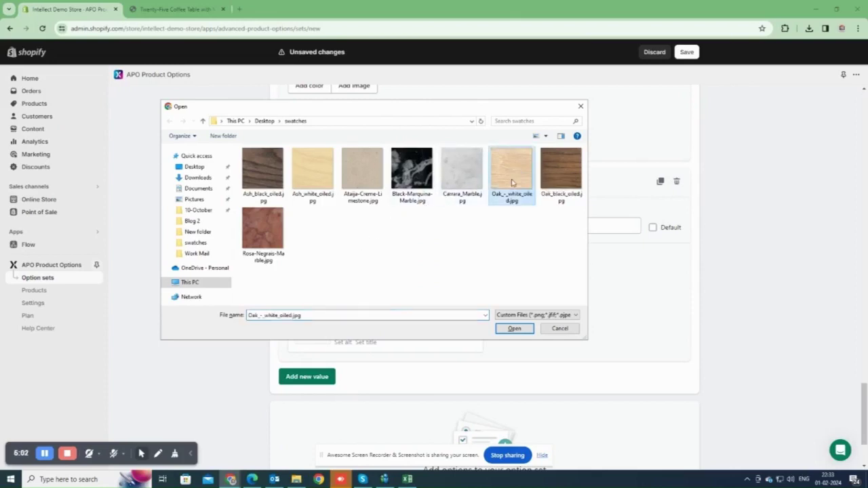
double_click(513, 175)
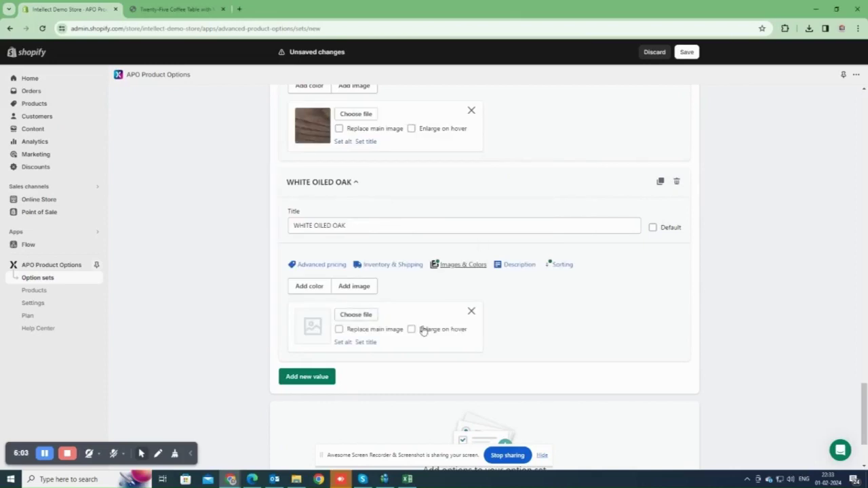
Add the value BLACK OILED OAK to the TIMBER OPTIONS option.
scroll(351, 370, "down", 1)
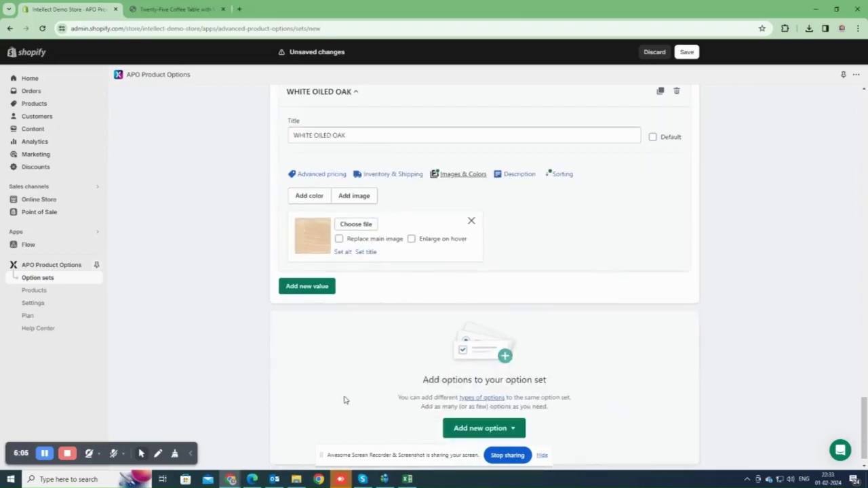
left_click(319, 289)
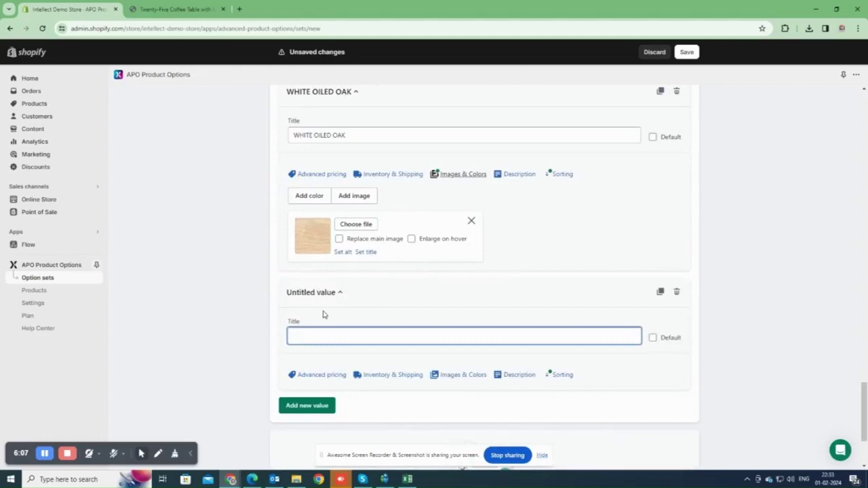
type("BLACK O")
type("ILED OAK")
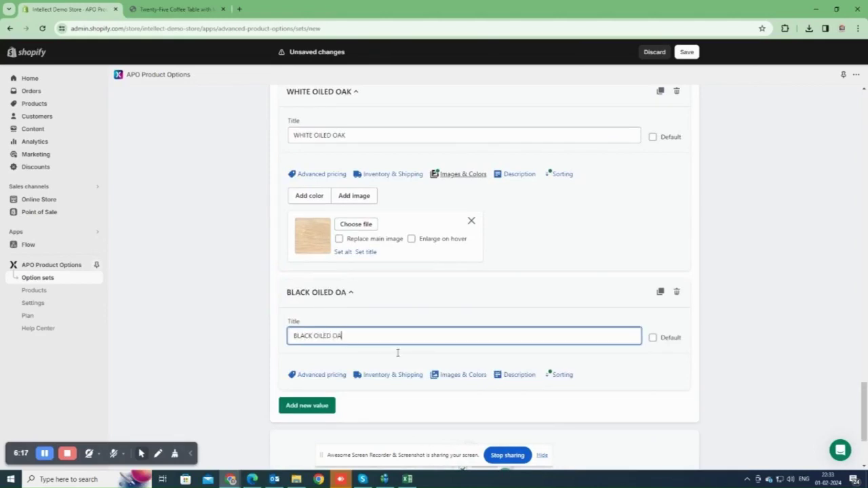
Add the image Oak_black_oiled.jpg from the swatches folder to the BLACK OILED OAK value.
left_click(459, 377)
scroll(407, 407, "down", 2)
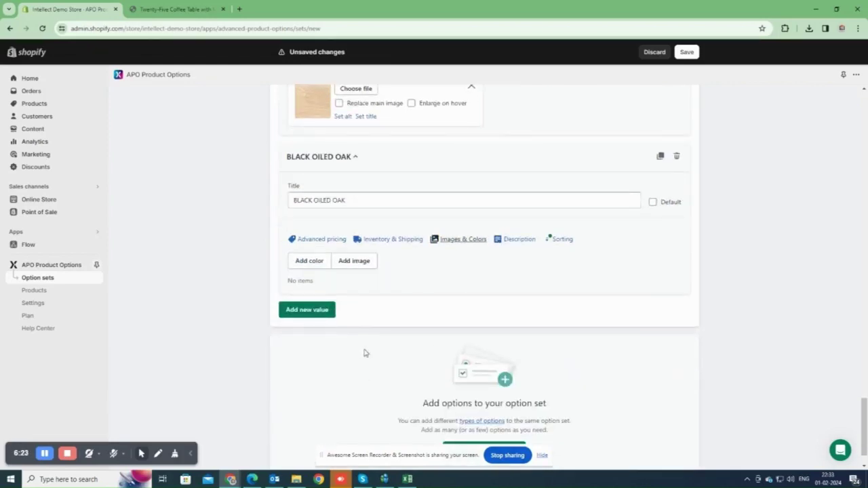
left_click(350, 261)
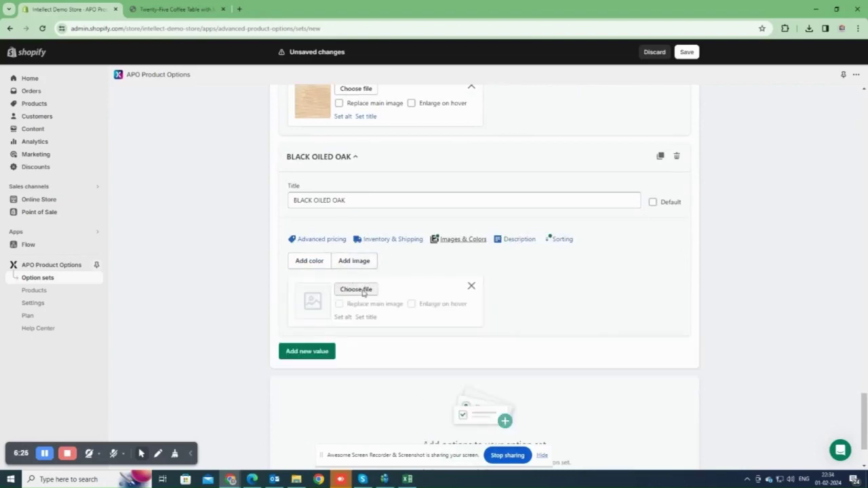
left_click(356, 289)
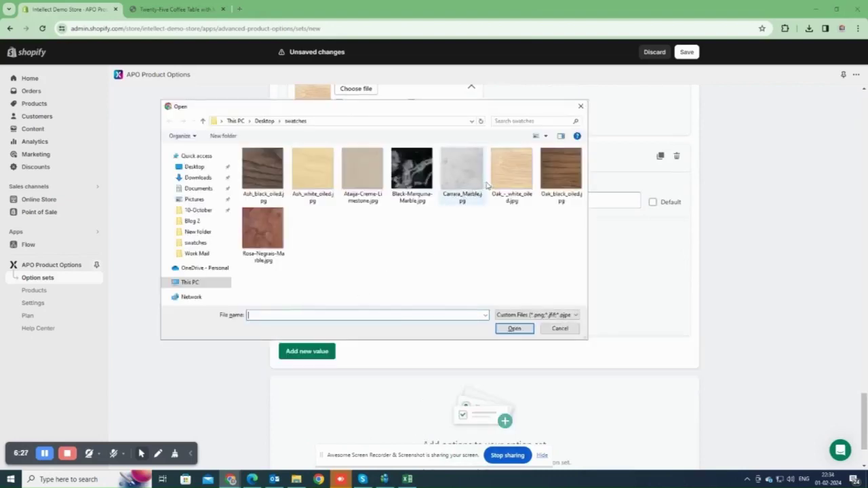
double_click(553, 175)
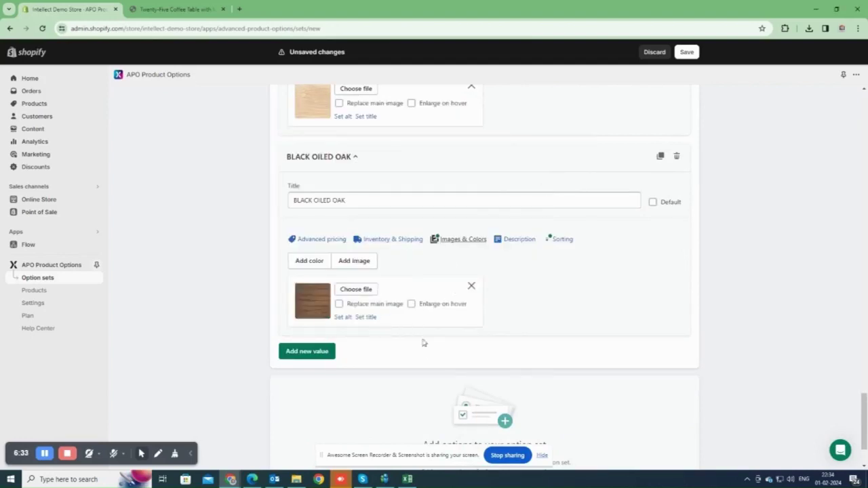
Copy the STONE OPTIONS heading from cell E1 of the Excel sheet and return to the option set in Chrome.
scroll(535, 350, "down", 3)
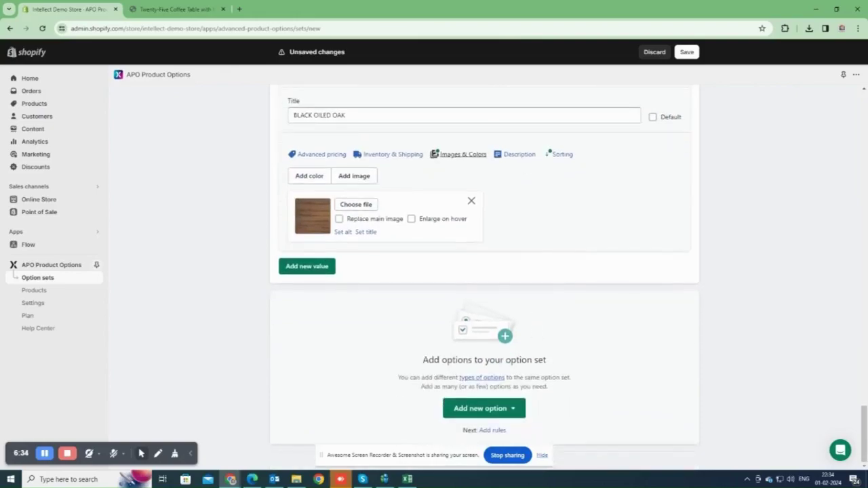
left_click(407, 479)
key("Up")
key("Up")
key("Up")
key("Right")
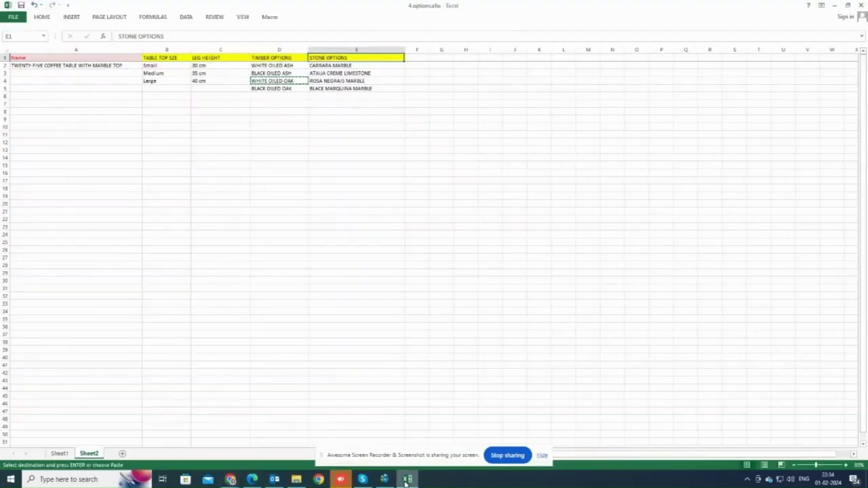
key("ctrl+c")
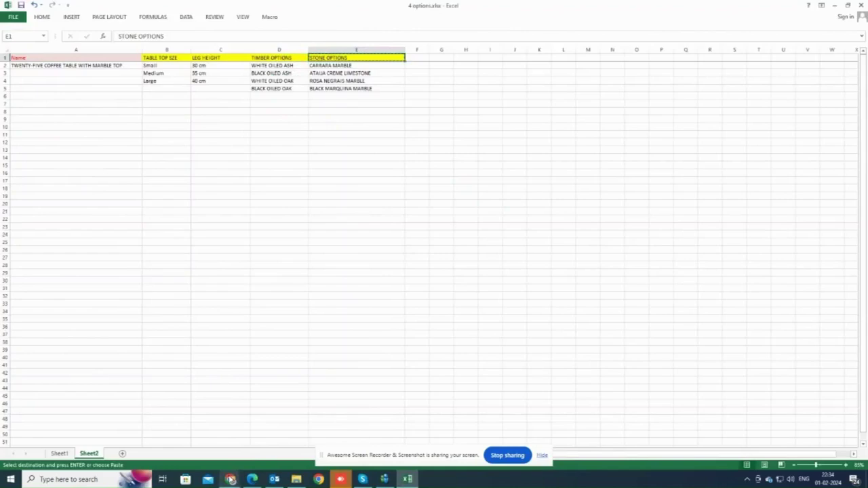
mouse_move(231, 479)
left_click(197, 434)
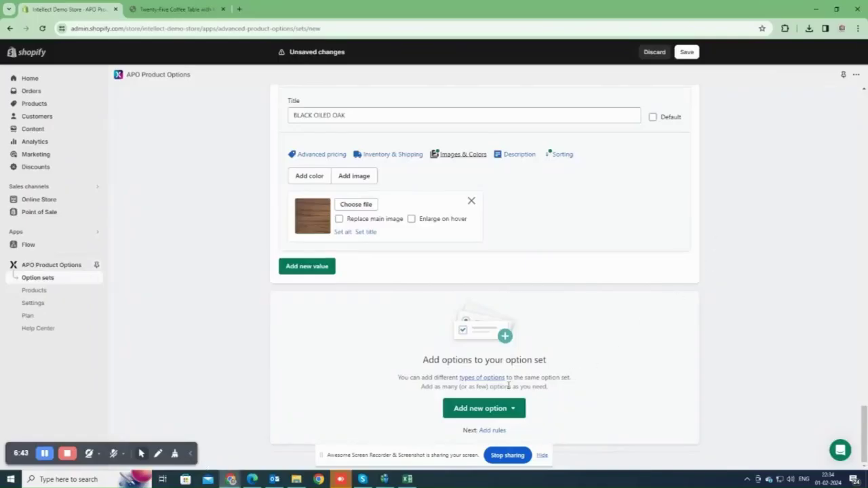
Add a new Swatch option with the copied title STONE OPTIONS and make it required.
left_click(472, 411)
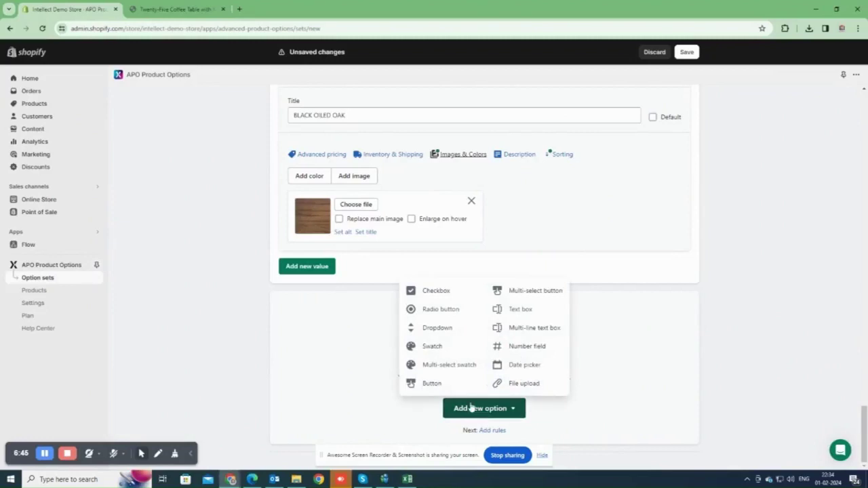
left_click(433, 350)
scroll(629, 341, "down", 2)
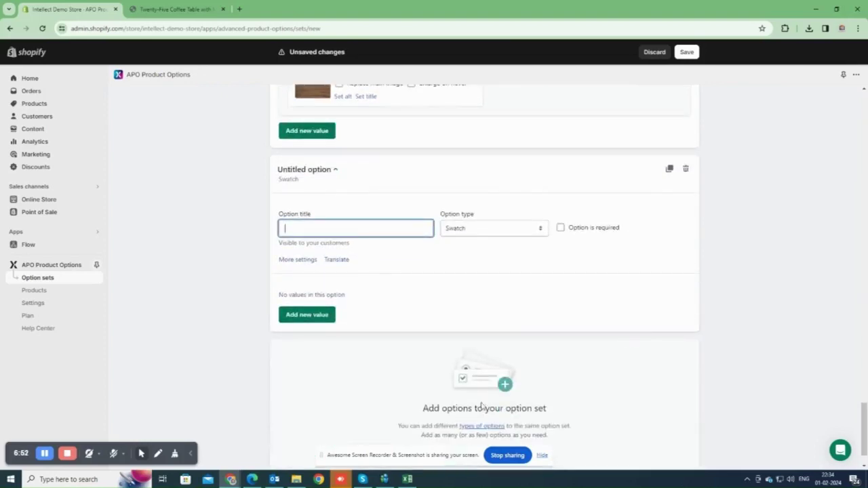
key("ctrl+v")
left_click(560, 228)
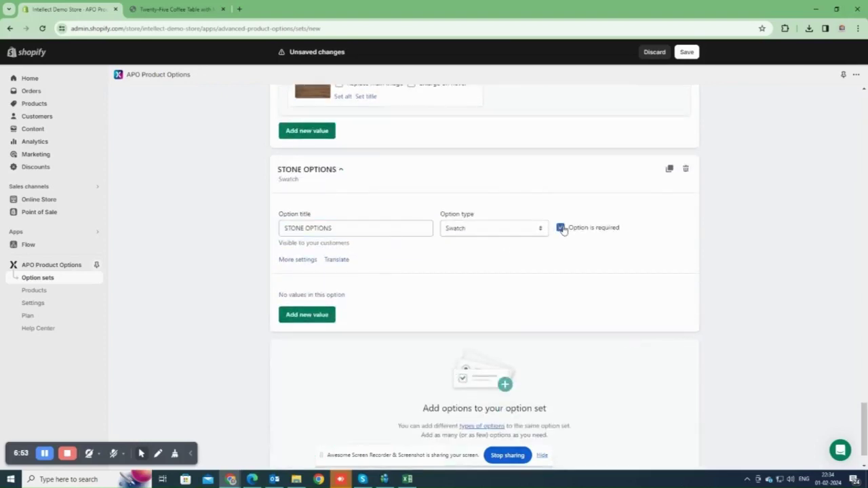
scroll(406, 295, "down", 1)
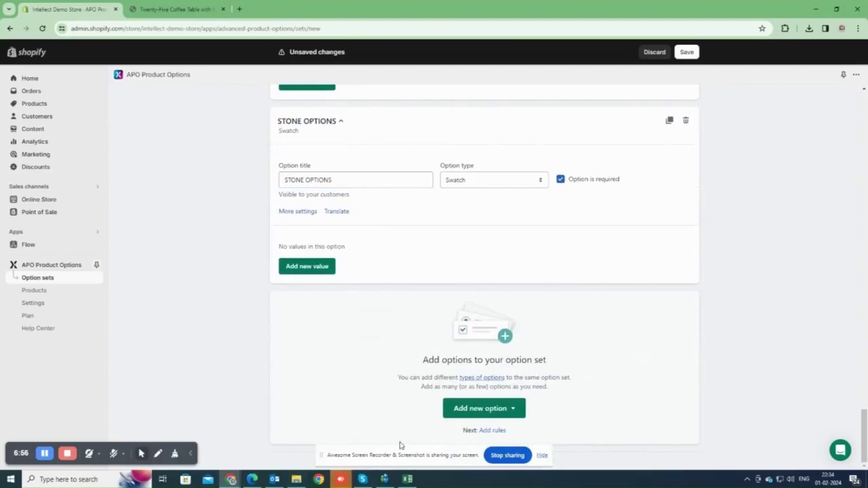
Add the value CARRARA MARBLE to the STONE OPTIONS option, copying its title from cell E2 of the Excel sheet.
left_click(407, 479)
key("Down")
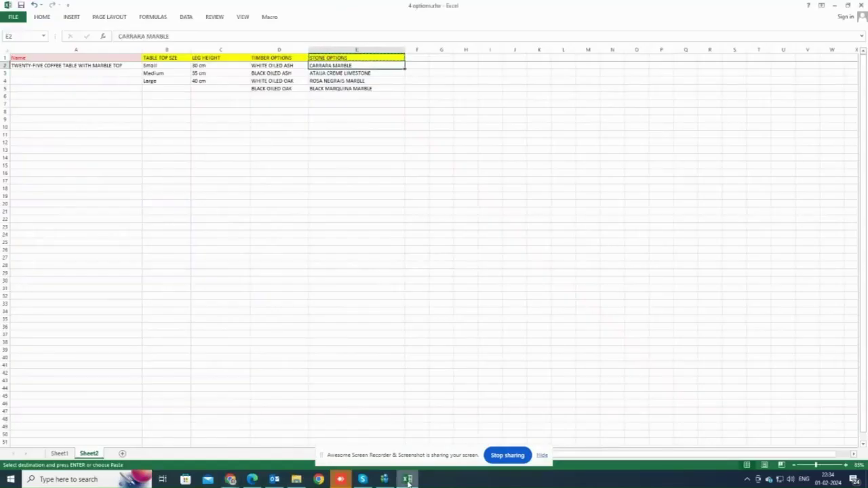
key("ctrl+c")
key("Down")
key("ctrl+c")
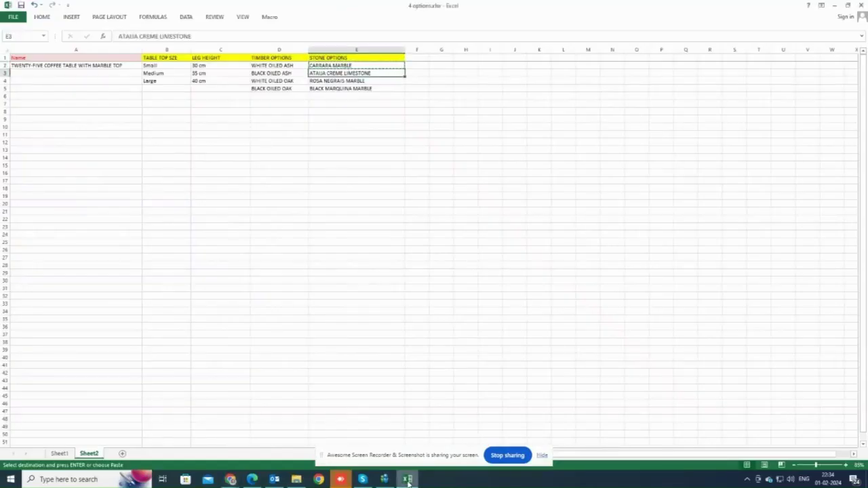
left_click(407, 479)
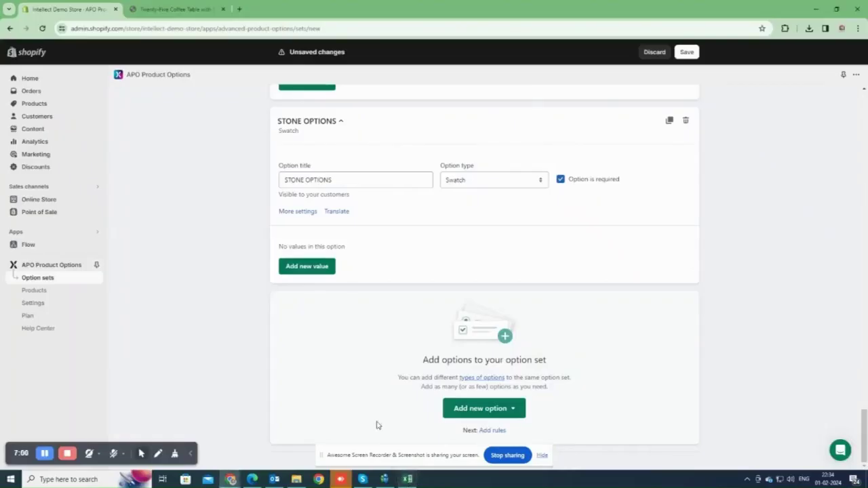
left_click(330, 267)
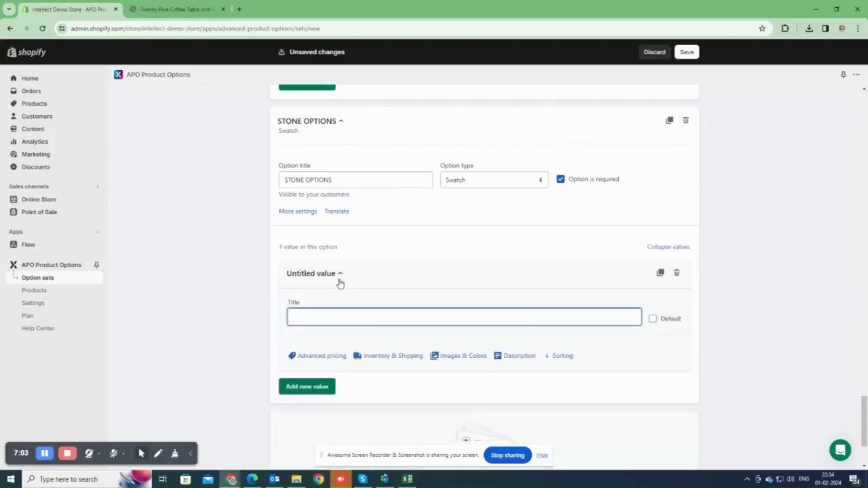
key("ctrl+v")
Add the image Carrara_Marble.jpg from the swatches folder to the CARRARA MARBLE value.
scroll(394, 298, "down", 2)
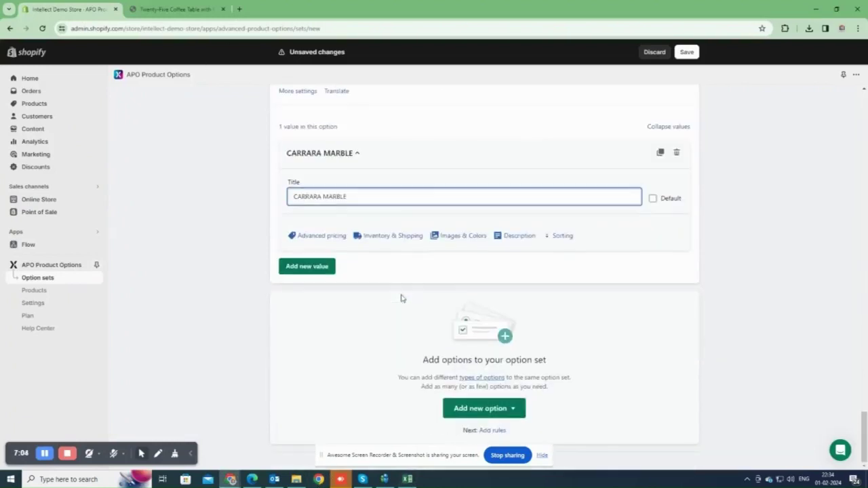
left_click(462, 237)
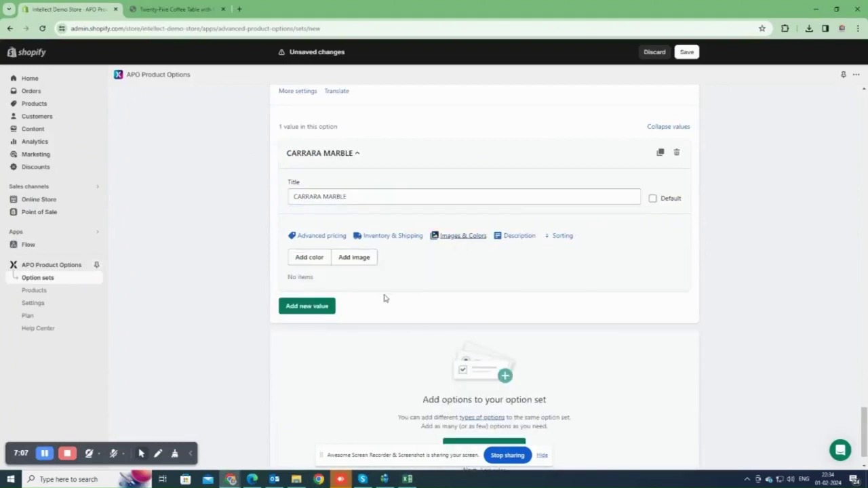
left_click(367, 258)
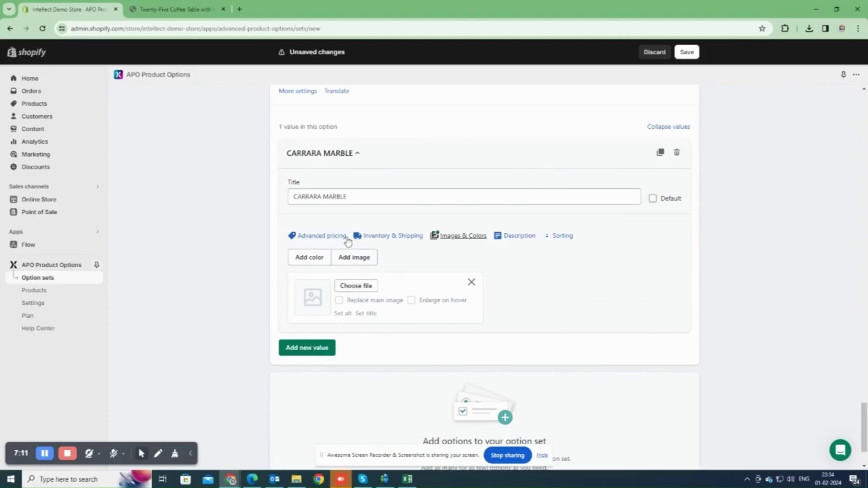
left_click(356, 285)
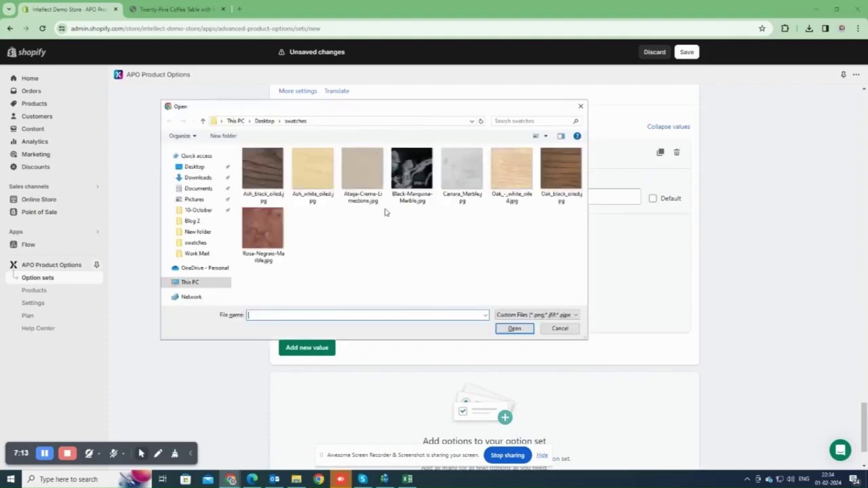
double_click(461, 169)
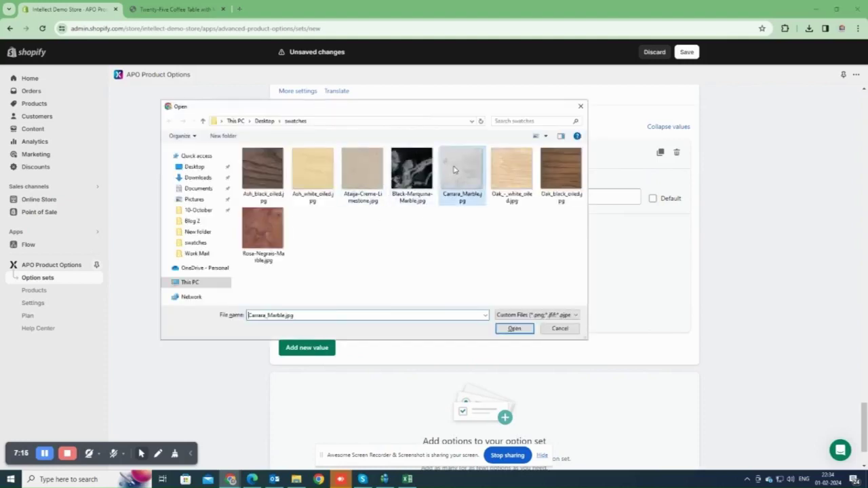
Add the value ATAIJA CREME LIMESTONE to the STONE OPTIONS option, copying its title from cell E3 of the Excel sheet.
left_click(407, 479)
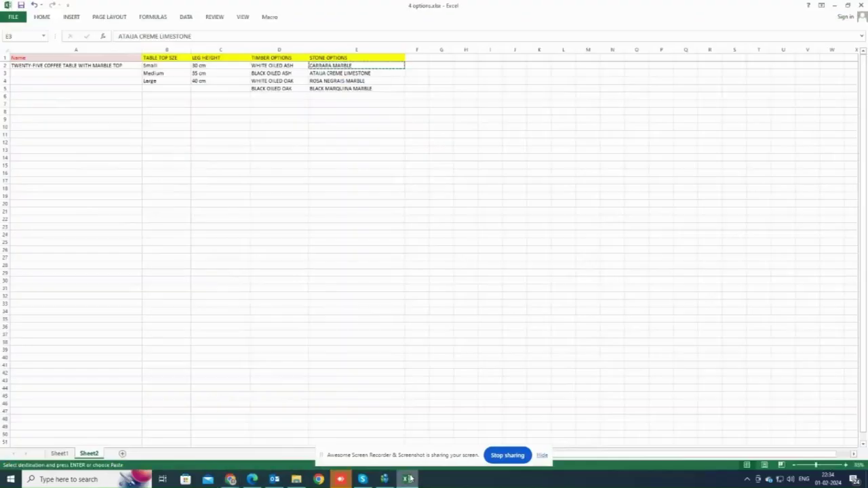
key("Down")
key("ctrl+c")
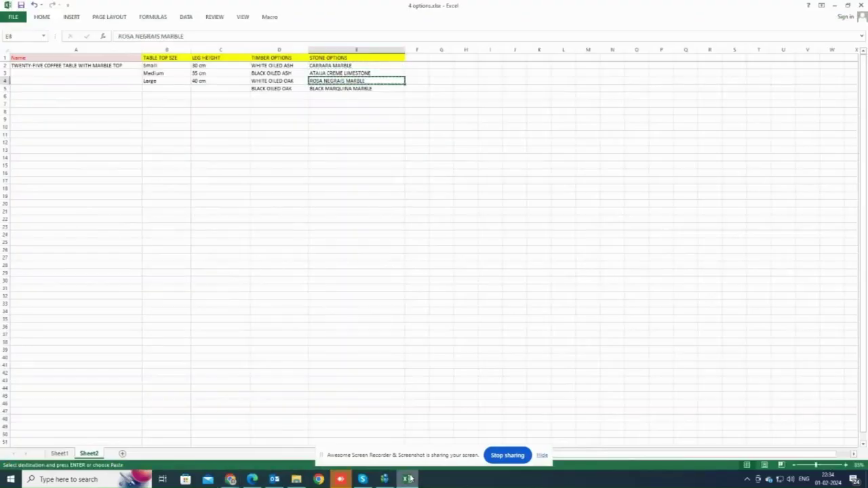
key("Up")
key("ctrl+c")
left_click(408, 479)
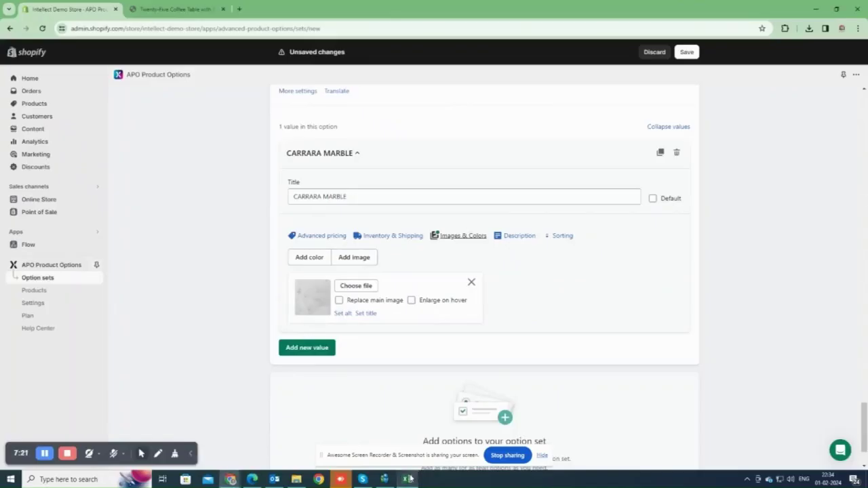
left_click(329, 348)
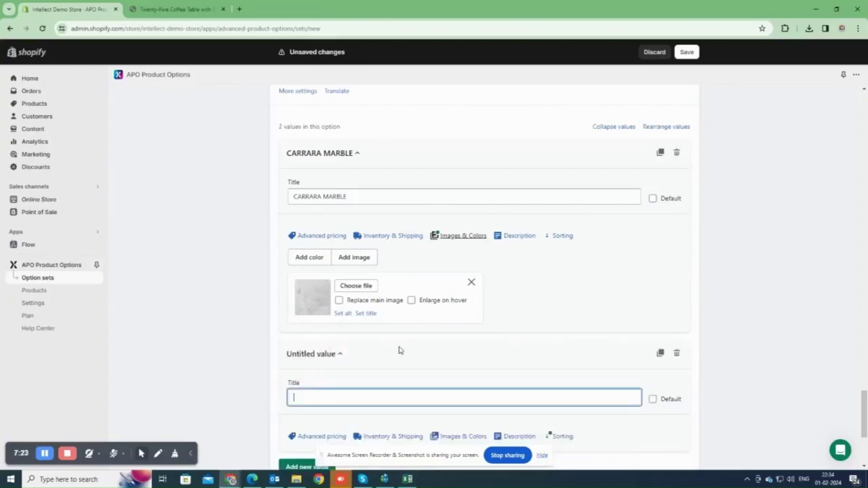
scroll(400, 347, "down", 2)
key("ctrl+v")
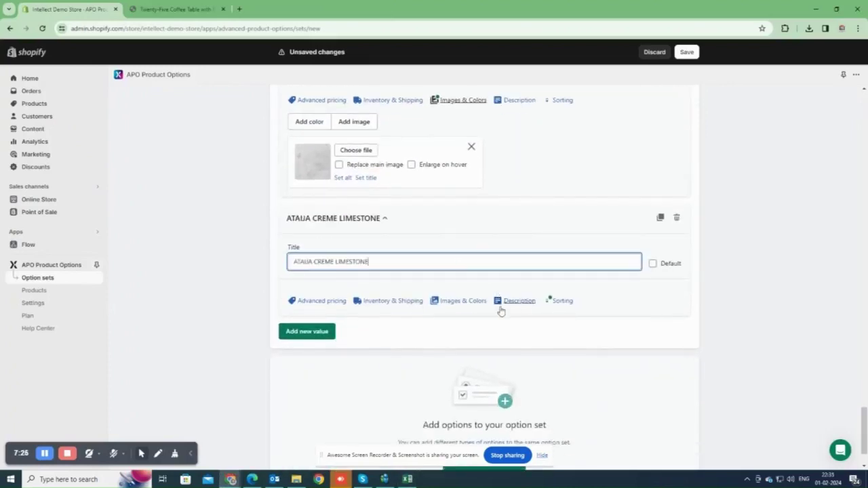
Add the image Ataija-Creme-Limestone.jpg from the swatches folder to the ATAIJA CREME LIMESTONE value.
left_click(459, 305)
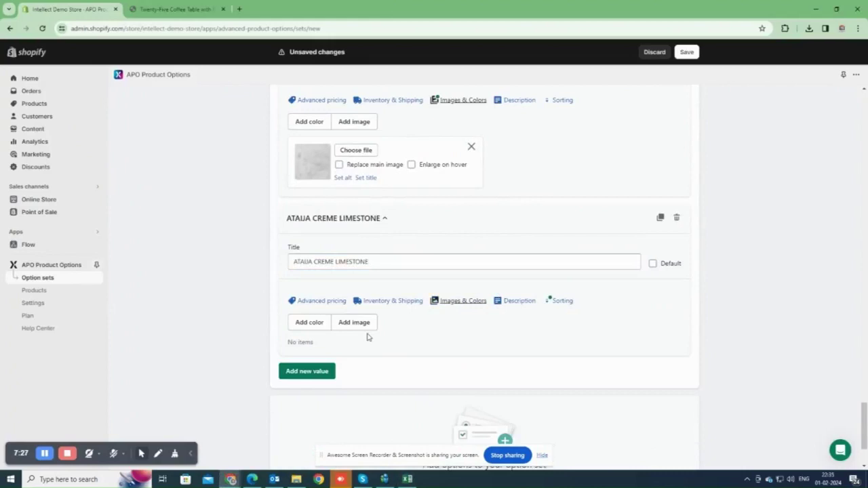
left_click(360, 324)
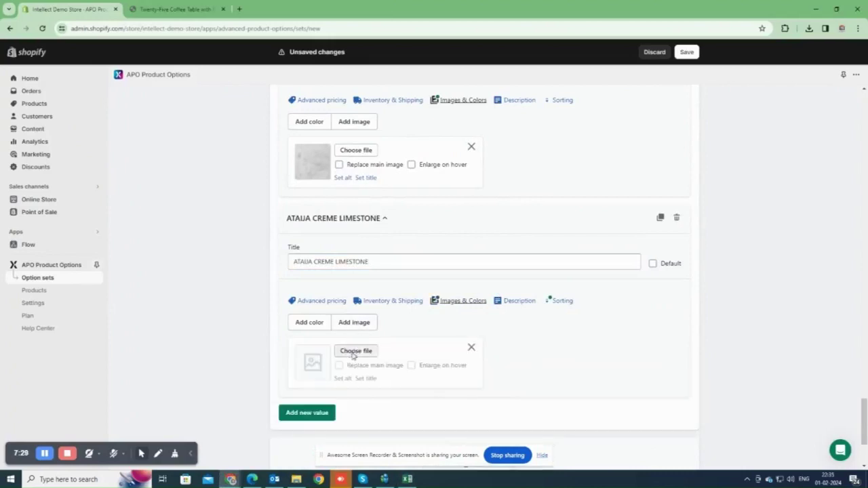
left_click(353, 351)
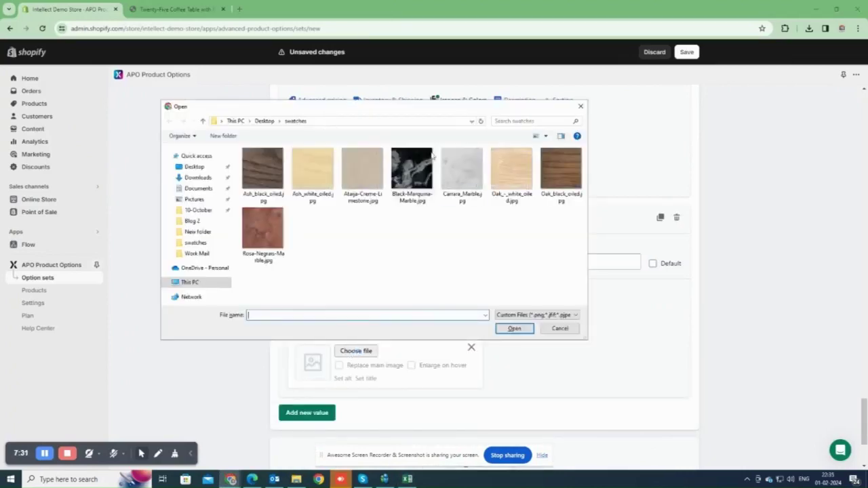
double_click(369, 180)
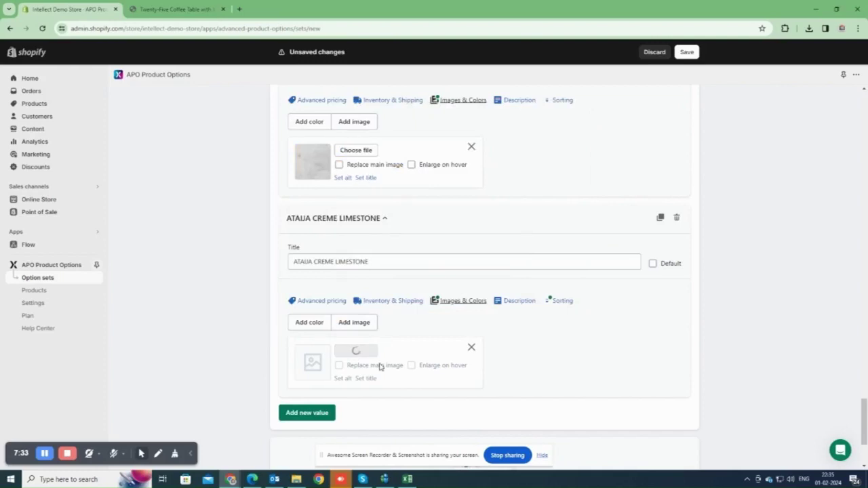
Add the value ROSA NEGRAIS MARBLE to the STONE OPTIONS option, copying its title from cell E4 of the Excel sheet.
scroll(382, 367, "down", 2)
left_click(307, 266)
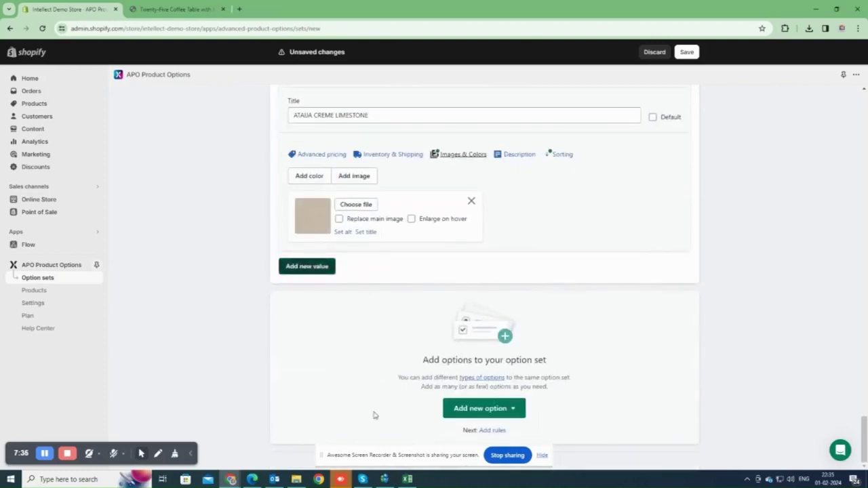
left_click(407, 479)
key("Down")
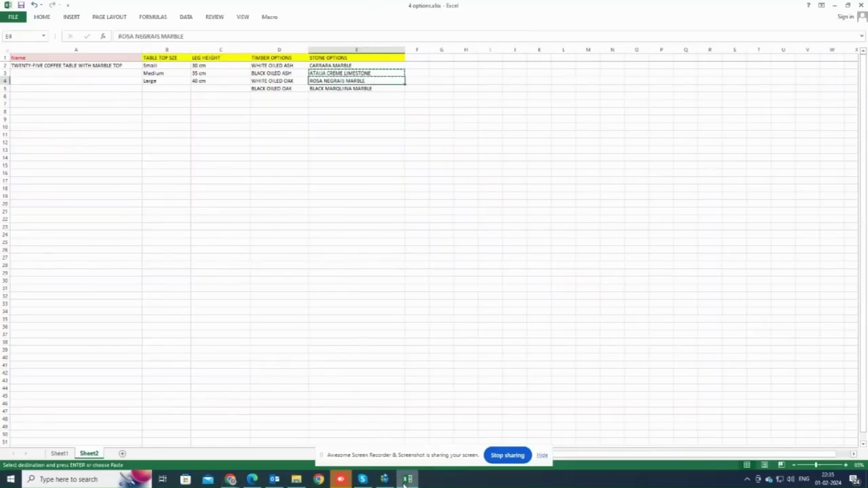
key("ctrl+c")
left_click(406, 480)
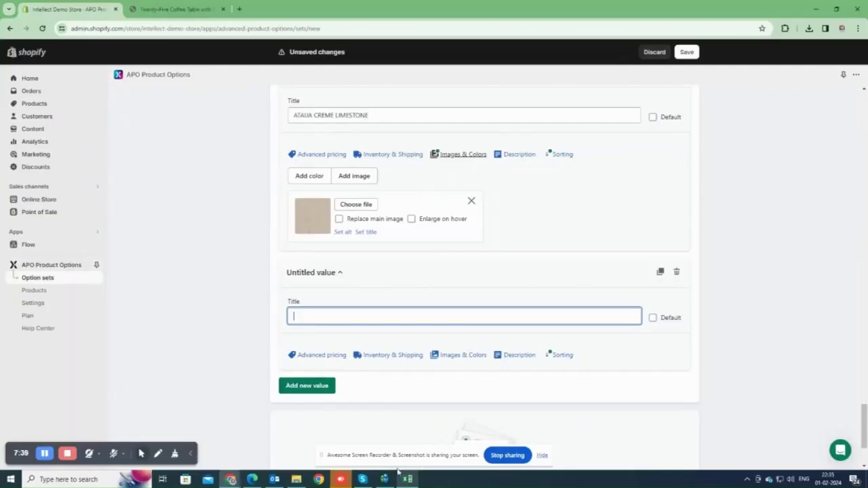
key("ctrl+v")
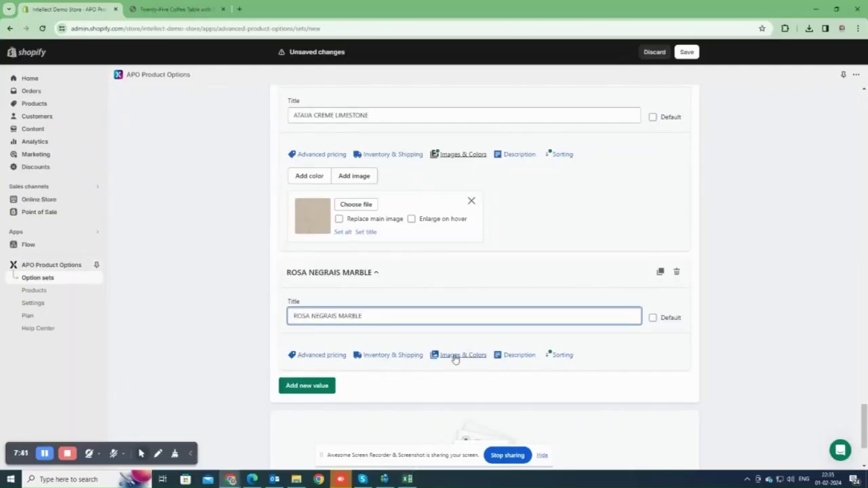
Add the image Rosa-Negrais-Marble.jpg from the swatches folder to the ROSA NEGRAIS MARBLE value.
left_click(455, 357)
left_click(349, 377)
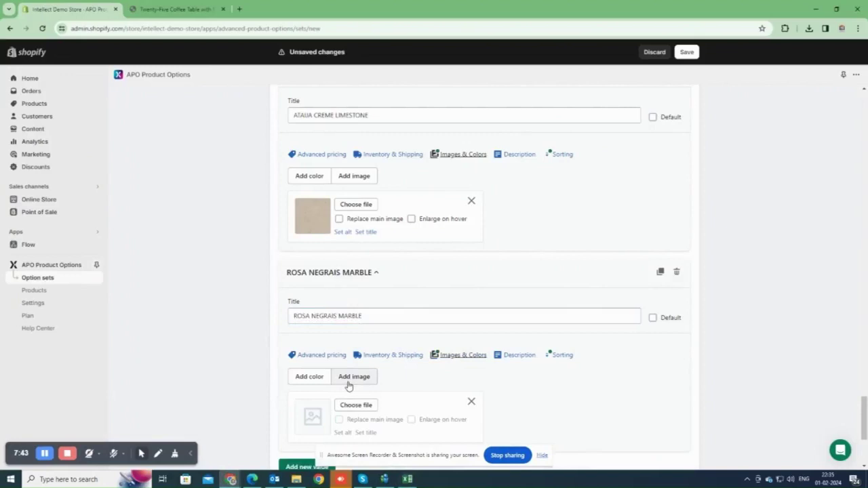
left_click(344, 404)
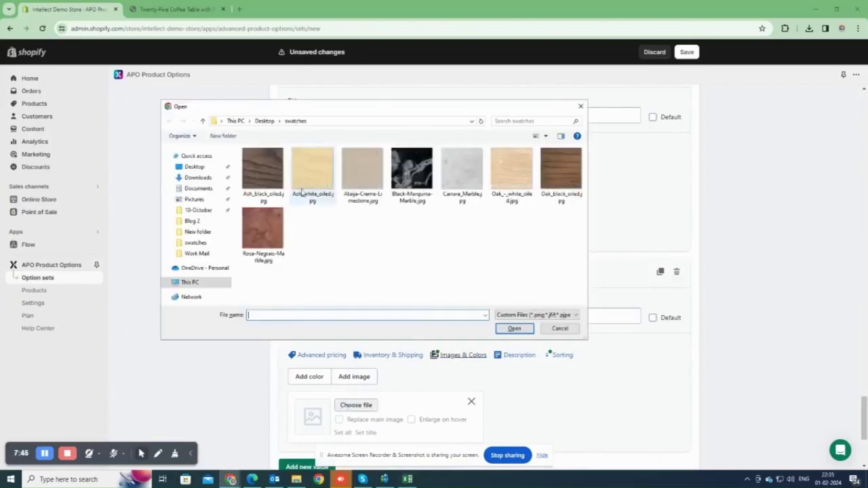
double_click(263, 230)
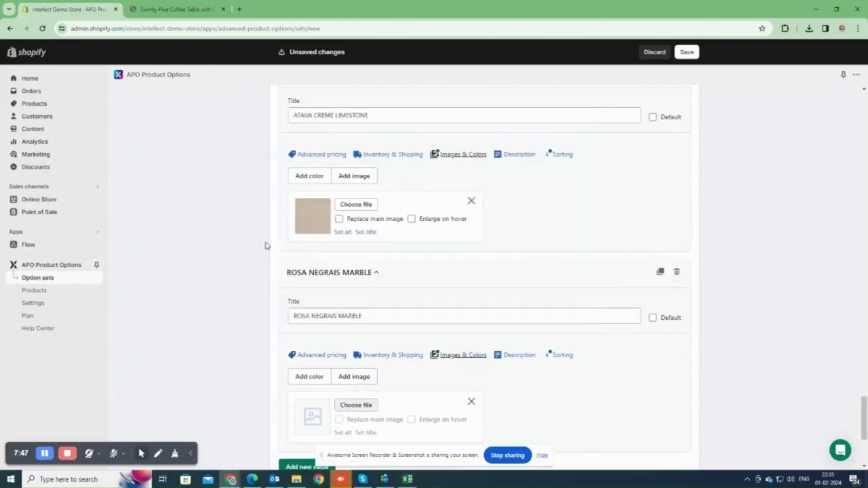
Add the value BLACK MARQUINA MARBLE to the STONE OPTIONS option, copying its title from cell E5 of the Excel sheet.
left_click(405, 479)
key("Down")
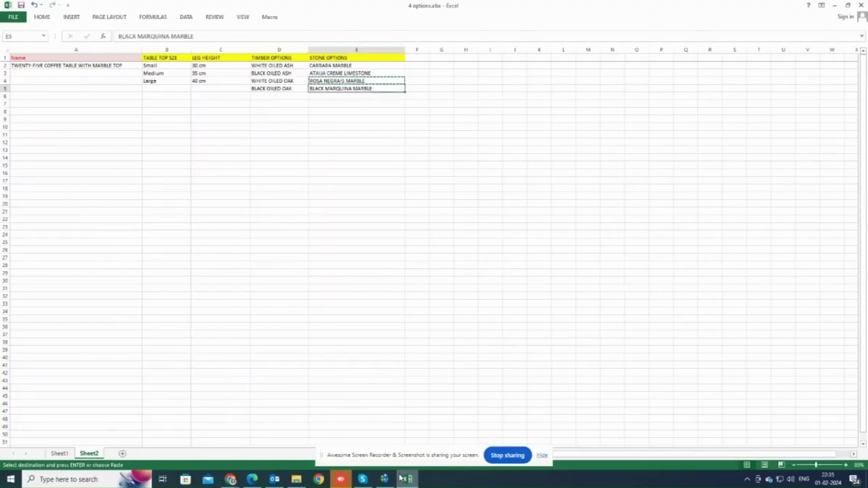
key("ctrl+c")
key("alt+Tab")
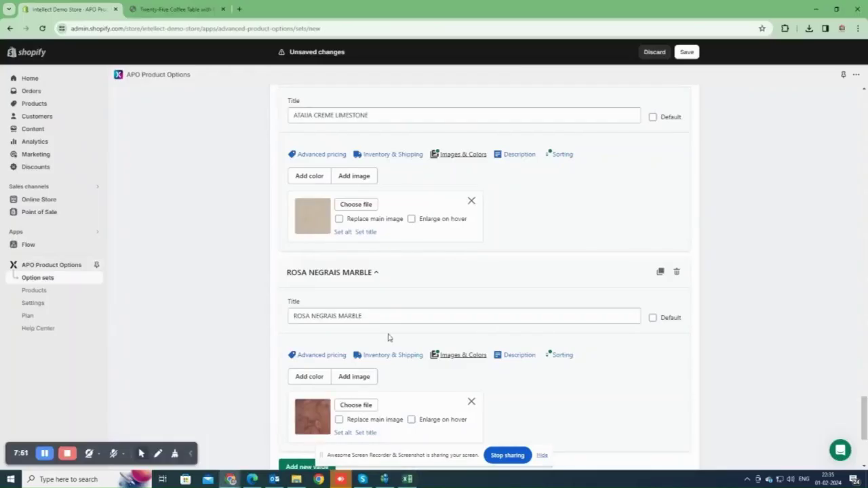
scroll(387, 337, "down", 3)
left_click(321, 269)
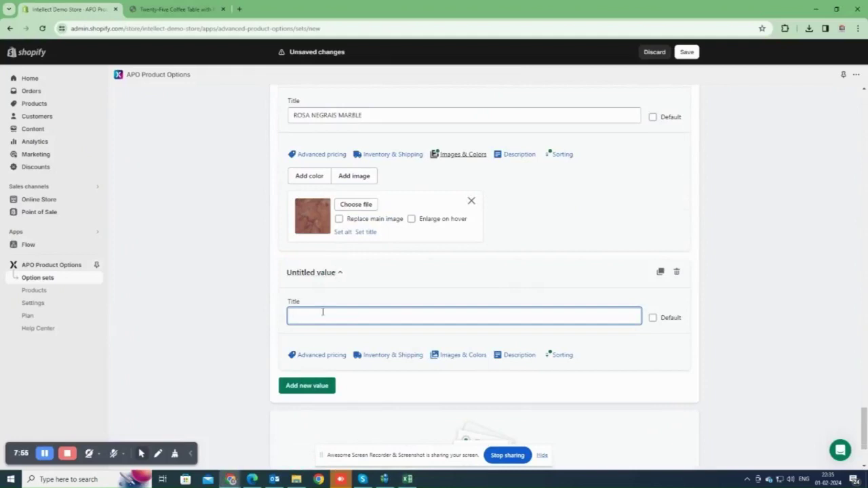
key("ctrl+v")
Add the image Black-Marquina-Marble.jpg from the swatches folder to the BLACK MARQUINA MARBLE value.
left_click(451, 356)
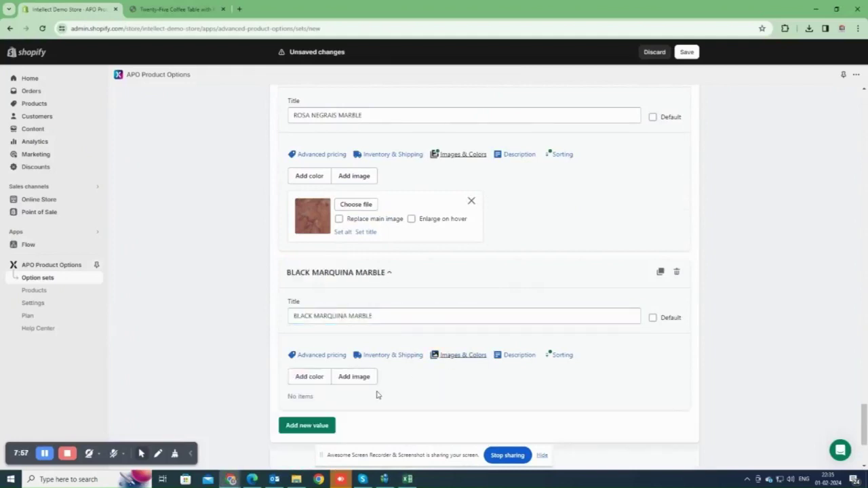
left_click(361, 376)
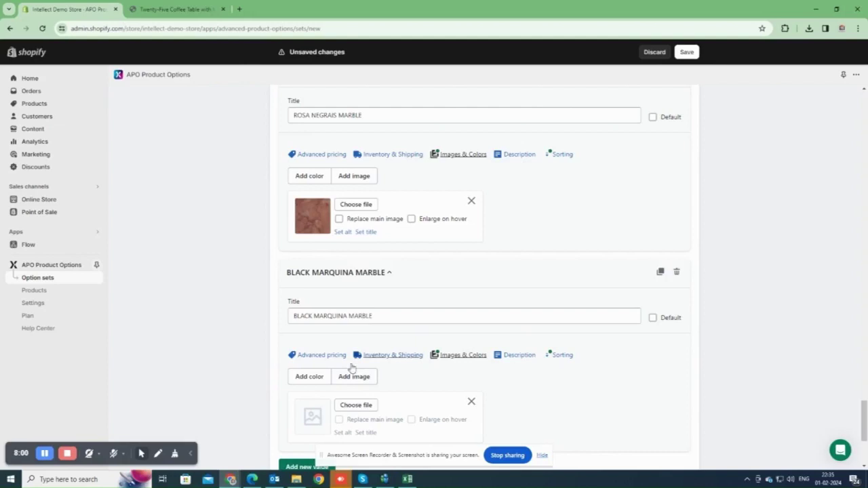
left_click(353, 407)
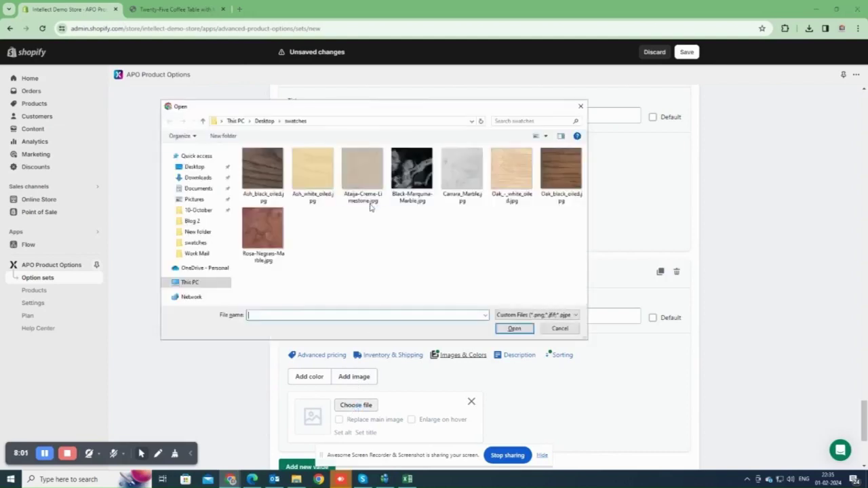
double_click(400, 197)
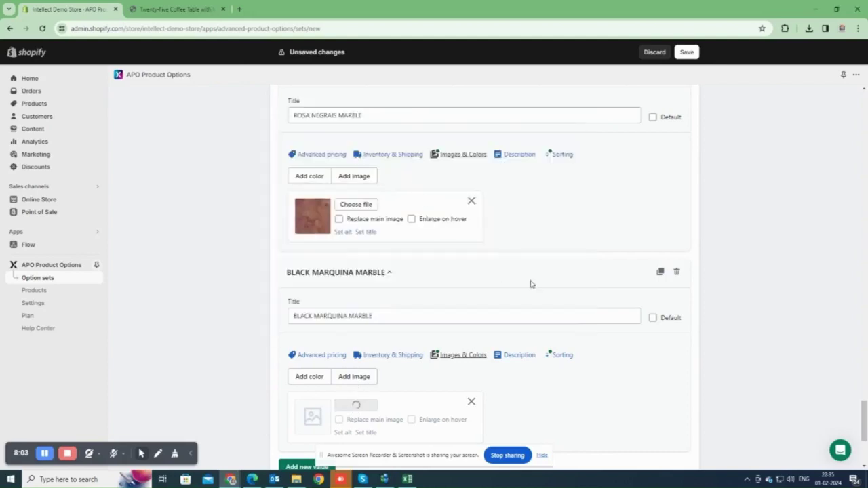
Enable advanced pricing for the ROSA NEGRAIS MARBLE value with a price of 1 and the price type Percent.
scroll(766, 366, "down", 2)
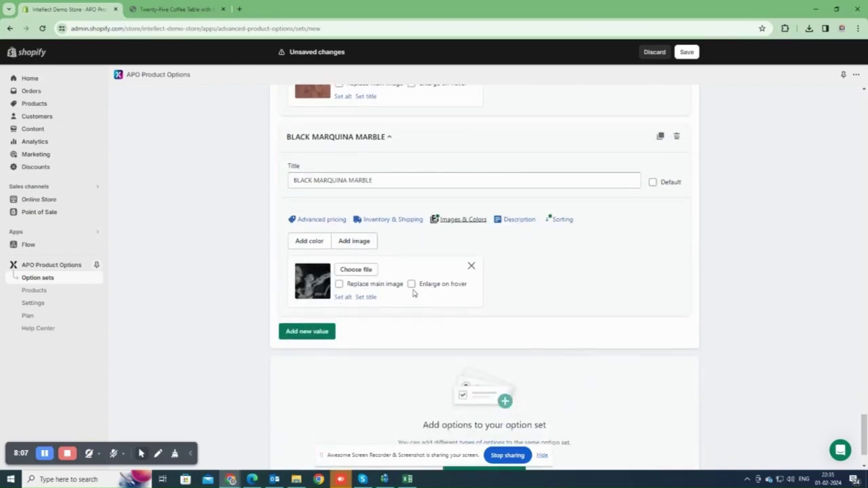
scroll(413, 293, "up", 2)
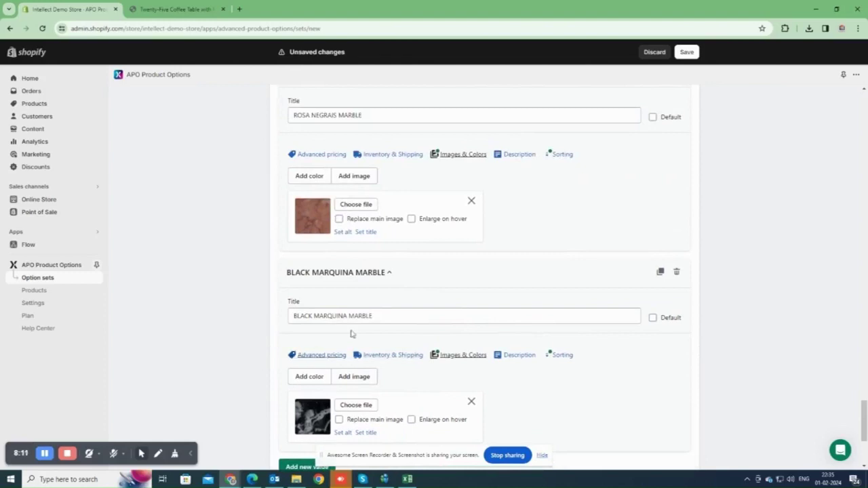
scroll(358, 243, "up", 3)
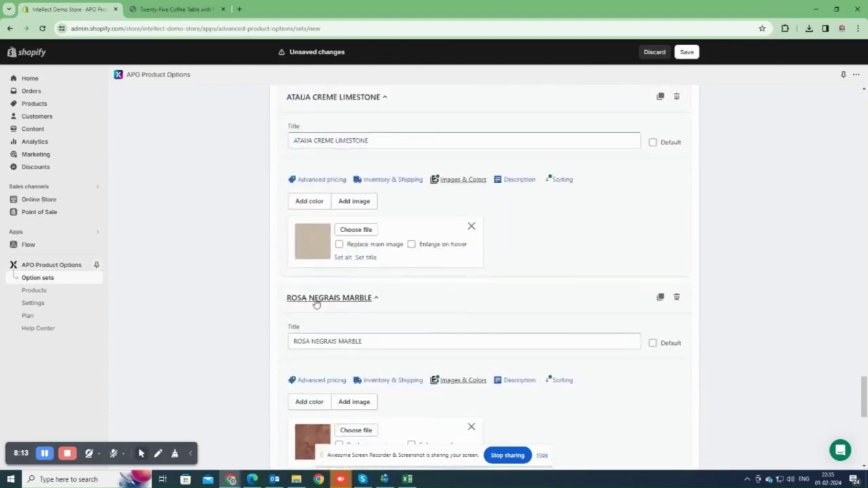
scroll(316, 302, "down", 2)
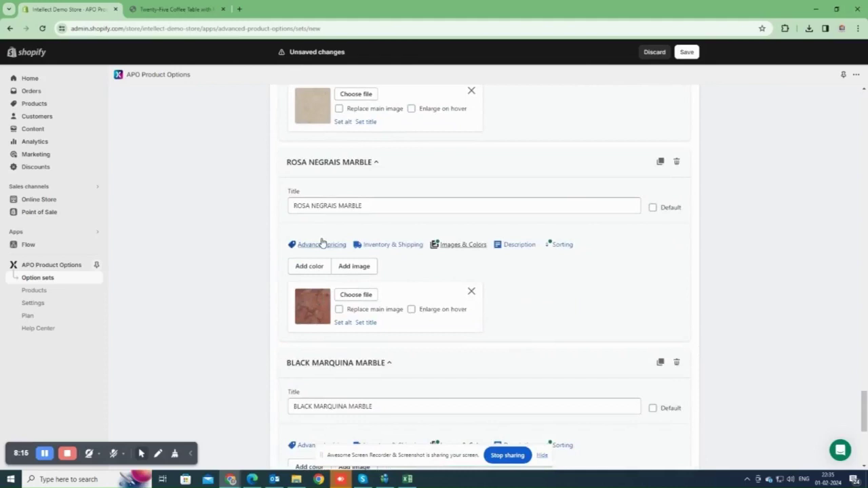
left_click(322, 243)
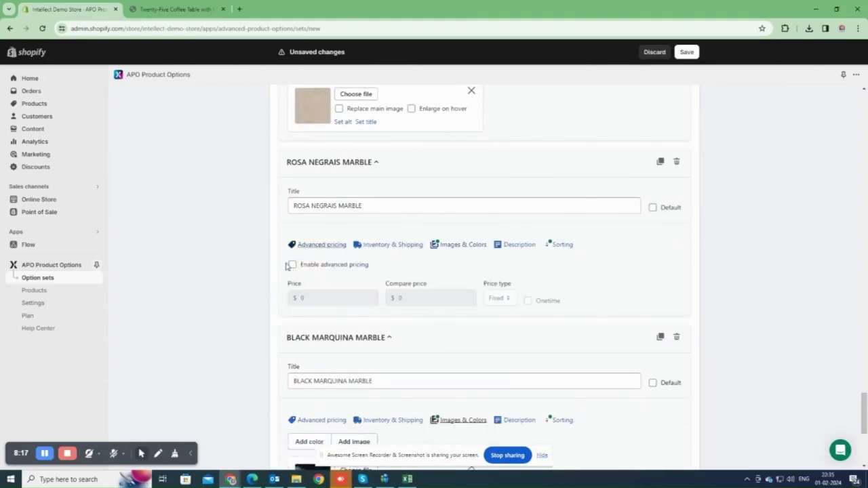
left_click(292, 265)
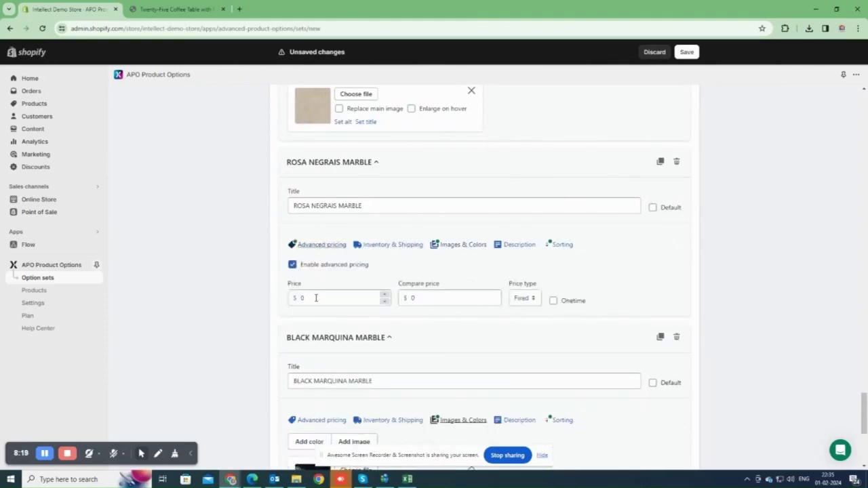
left_click(315, 297)
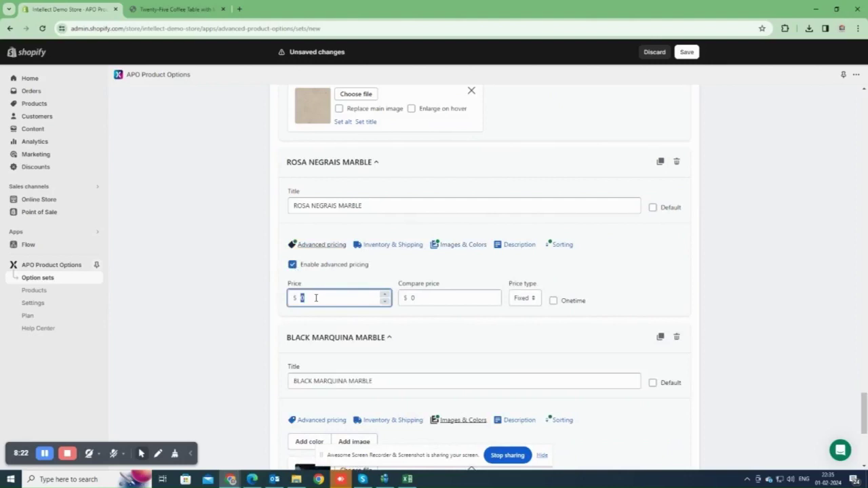
left_click(533, 301)
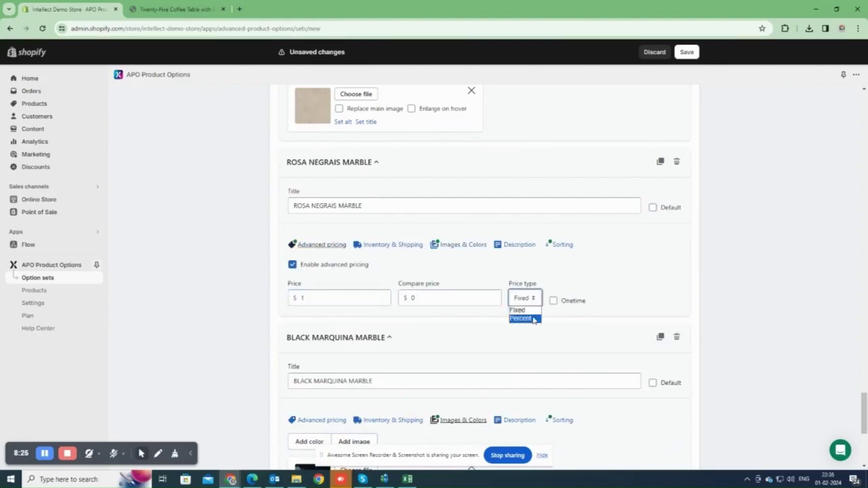
left_click(533, 319)
Enable advanced pricing for the BLACK MARQUINA MARBLE value with a price of 1 and the price type Percent.
scroll(533, 320, "down", 1)
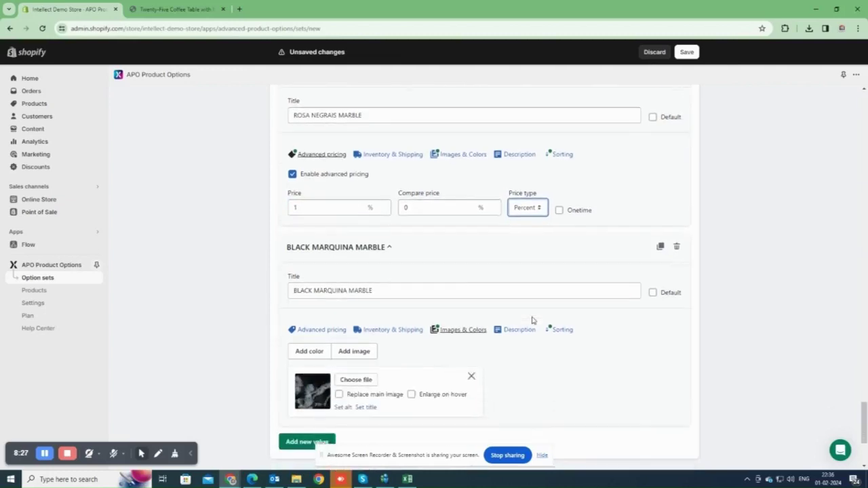
scroll(532, 320, "down", 1)
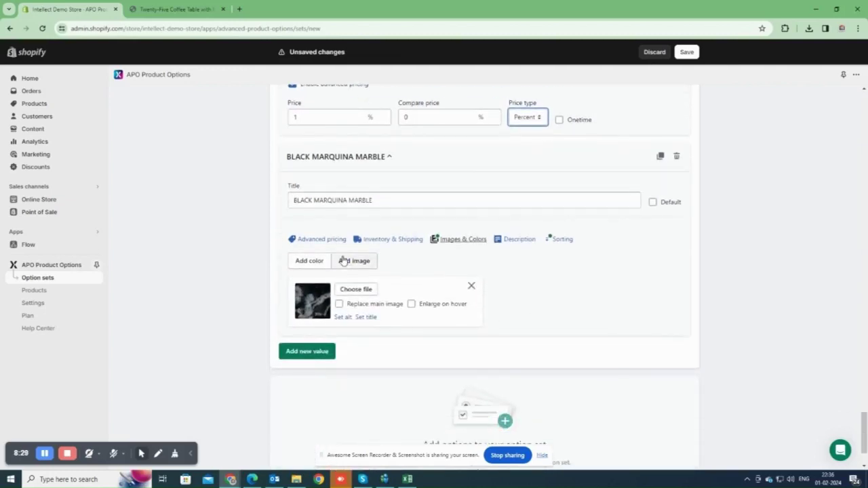
left_click(338, 241)
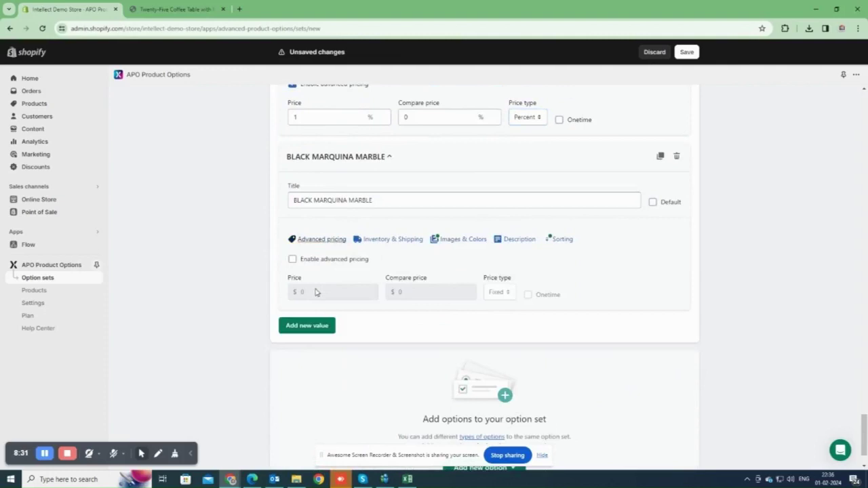
left_click(293, 259)
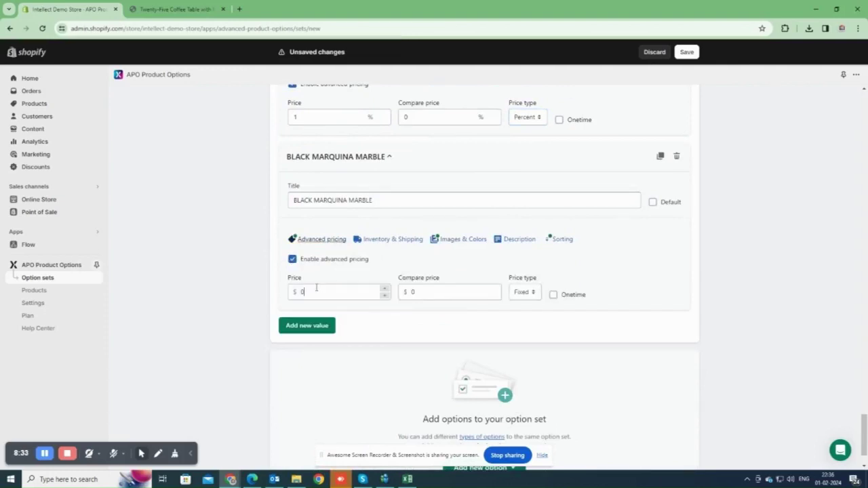
left_click(316, 288)
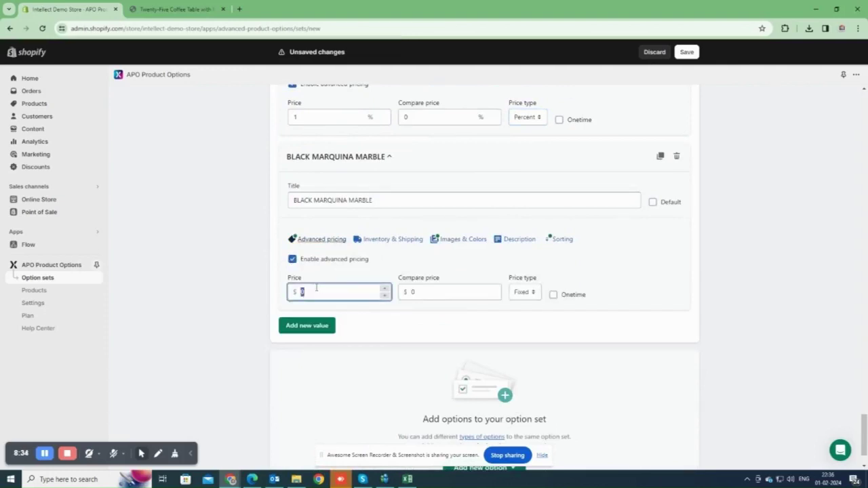
left_click(524, 295)
left_click(524, 312)
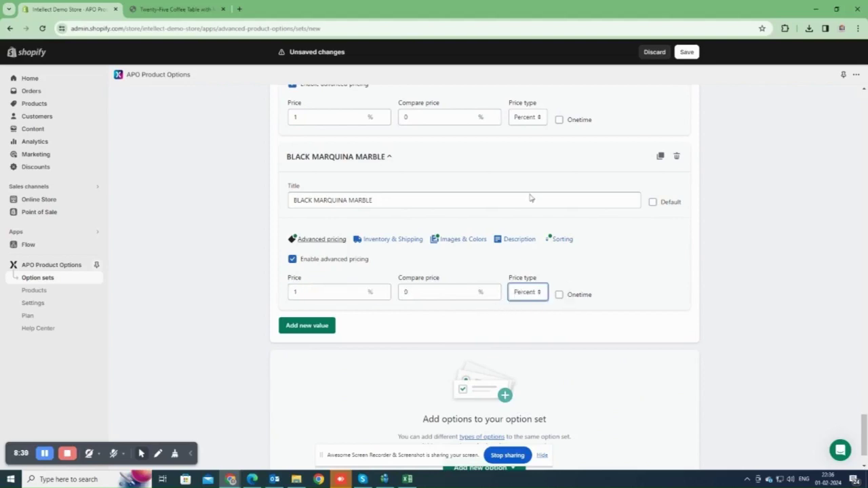
scroll(643, 283, "up", 5)
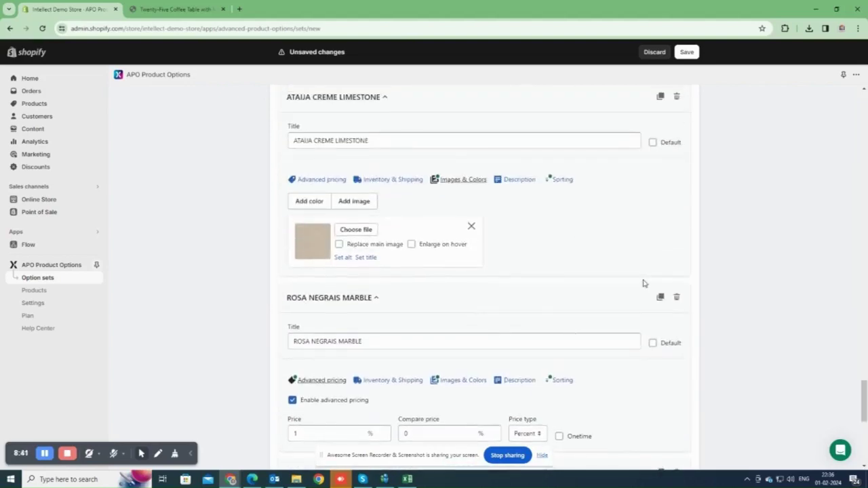
scroll(711, 265, "up", 3)
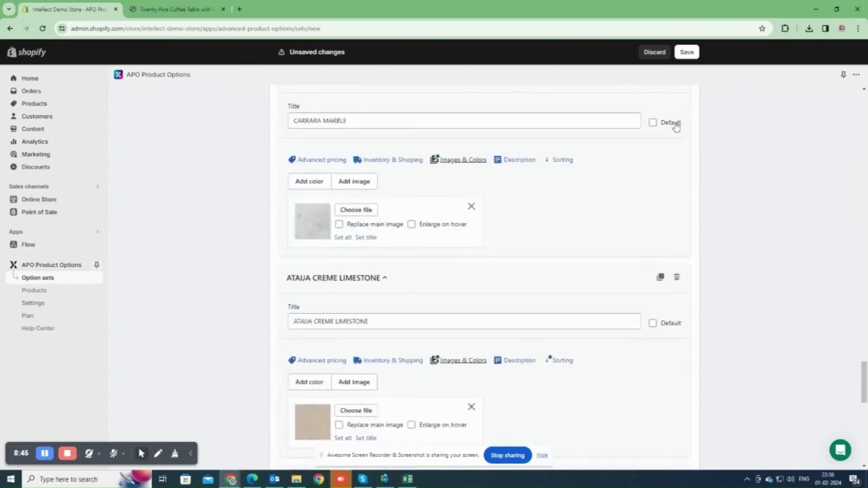
scroll(587, 208, "up", 2)
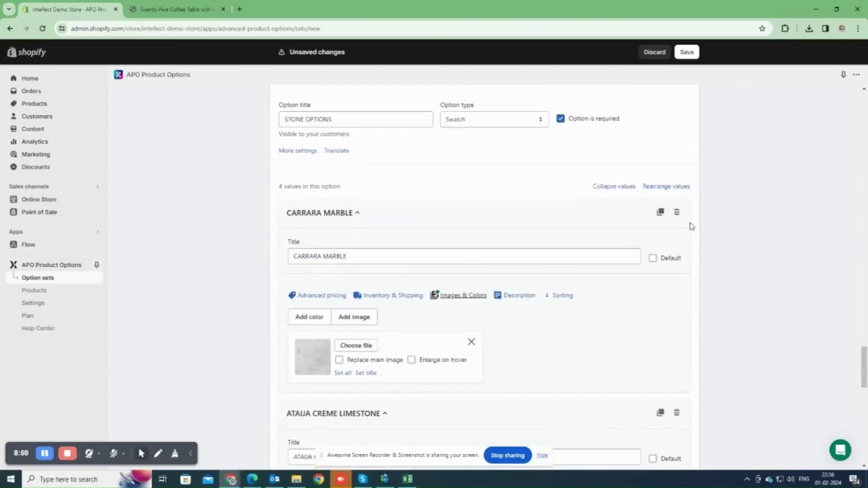
Review the option values and save the new option set.
scroll(674, 155, "up", 8)
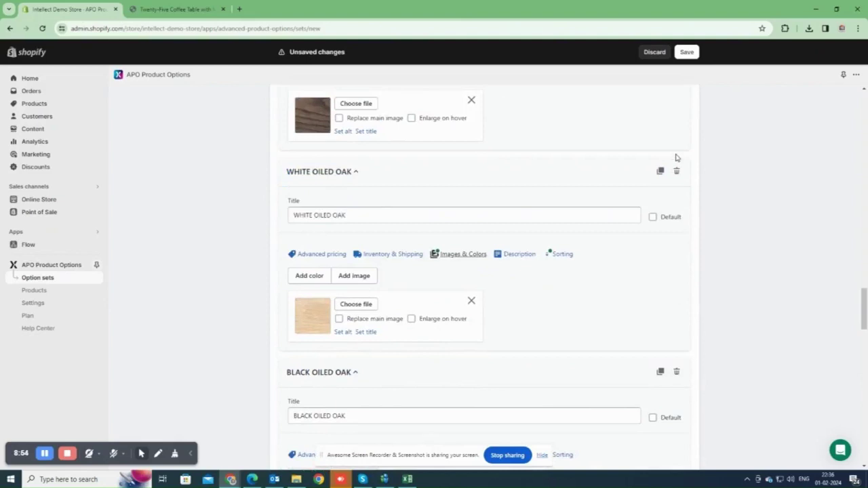
scroll(675, 157, "up", 10)
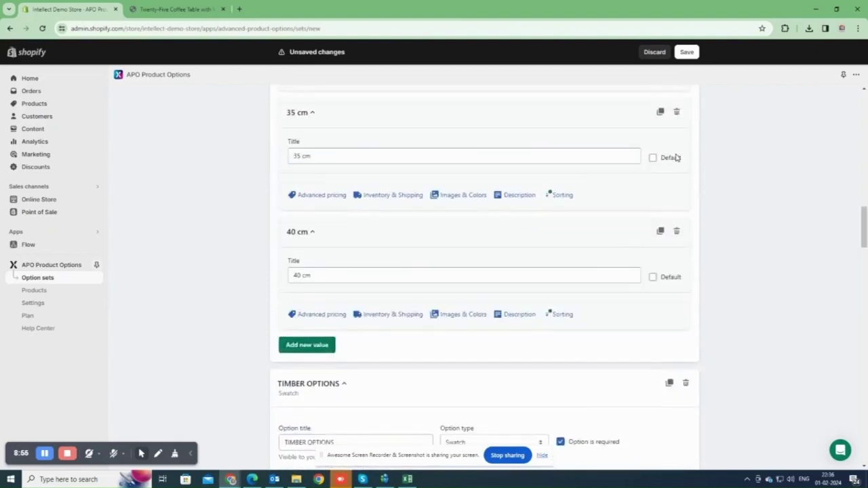
scroll(675, 157, "up", 3)
scroll(675, 158, "down", 8)
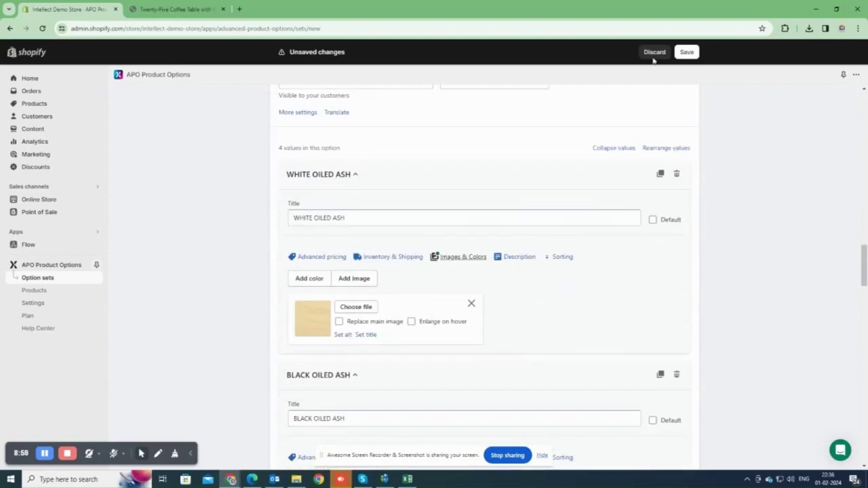
left_click(685, 56)
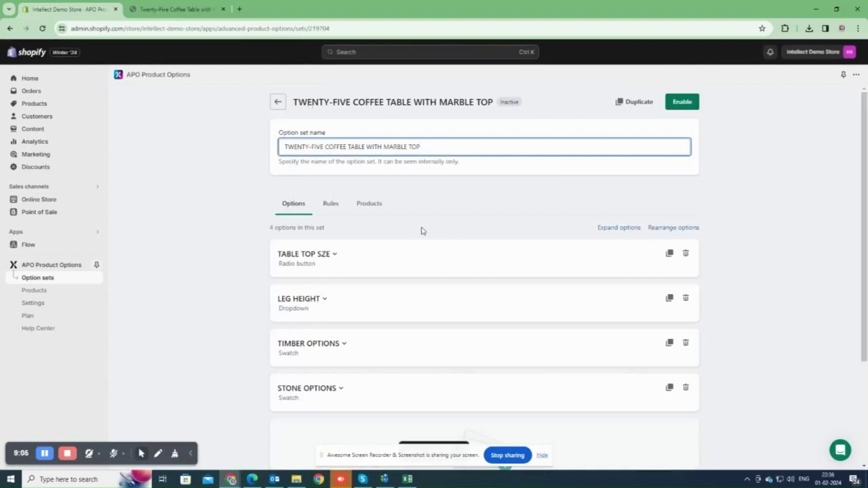
Reopen the TWENTY-FIVE COFFEE TABLE WITH MARBLE TOP set from the option sets list and add a new rule to it.
left_click(41, 278)
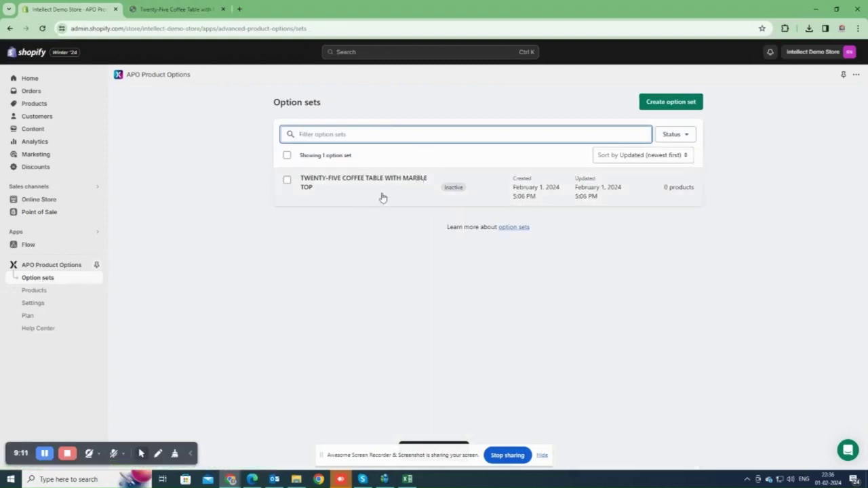
left_click(333, 186)
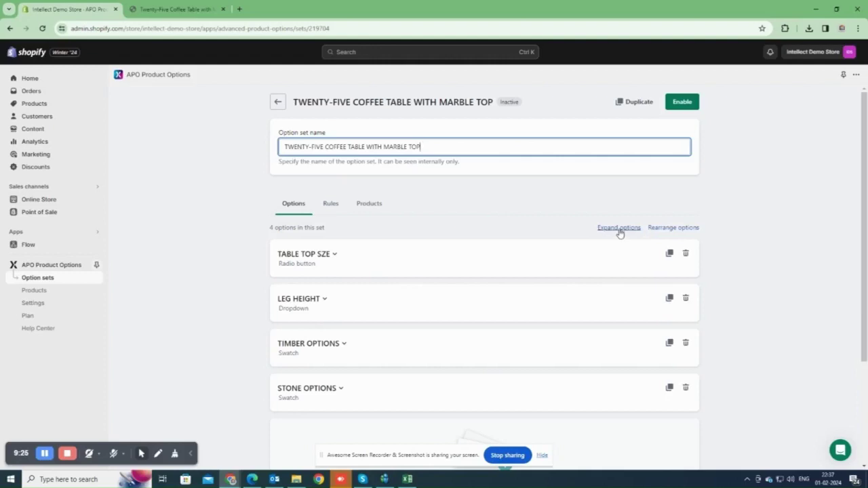
left_click(331, 202)
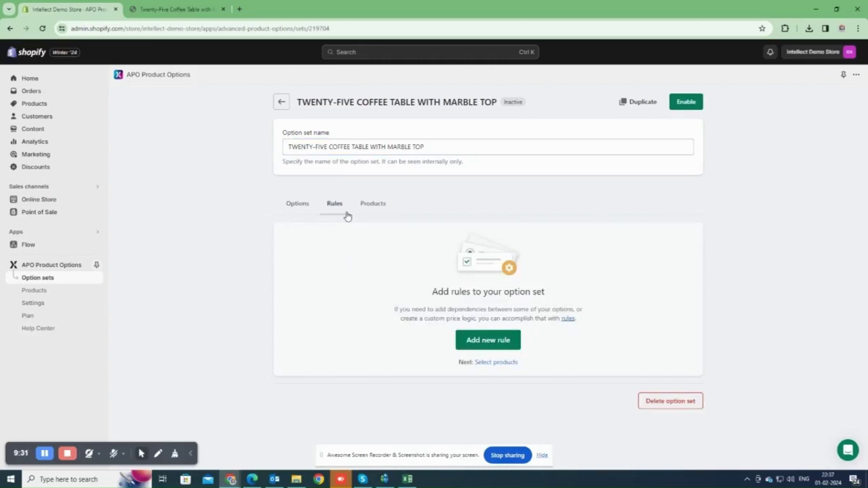
left_click(476, 342)
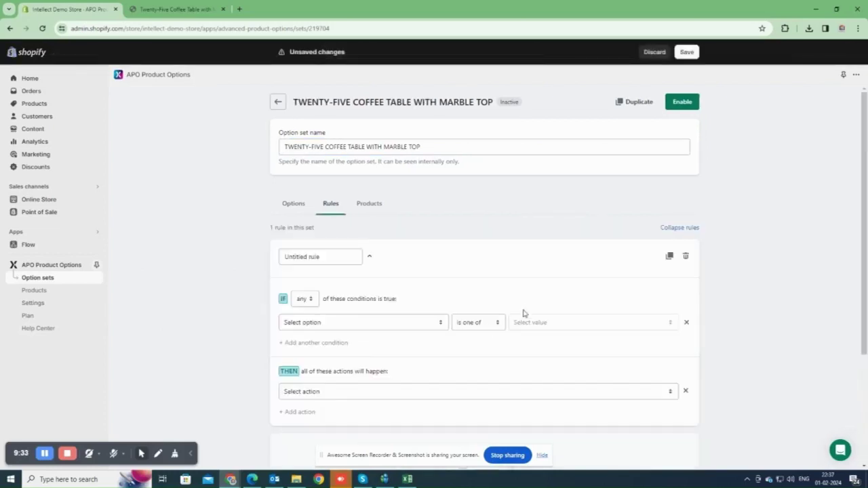
scroll(542, 296, "down", 2)
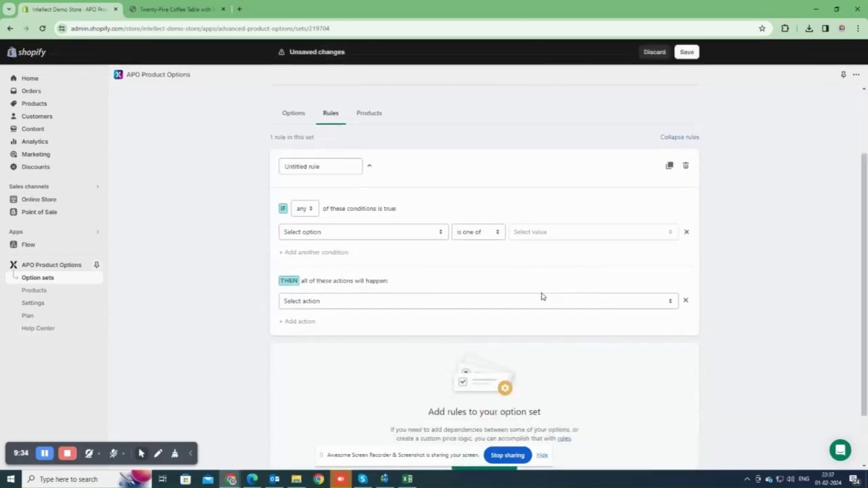
Set the rule's first condition to TABLE TOP SZE is one of Medium, keeping the match type at any.
left_click(312, 212)
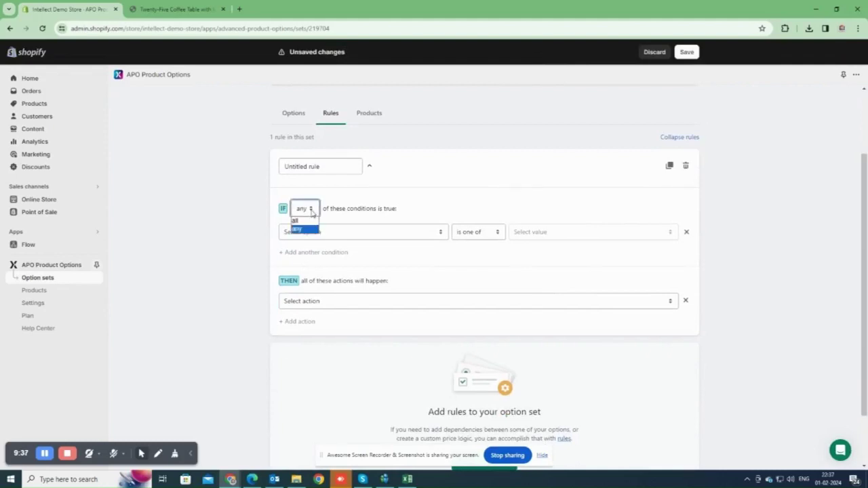
left_click(311, 211)
left_click(344, 234)
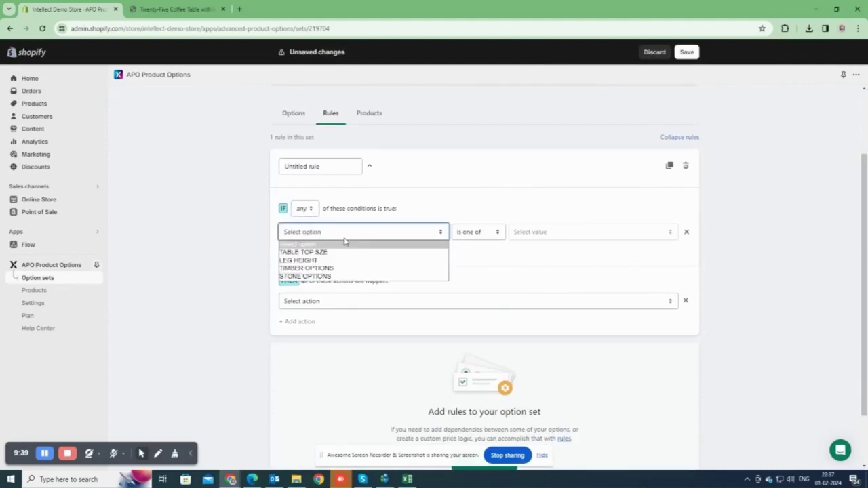
left_click(373, 252)
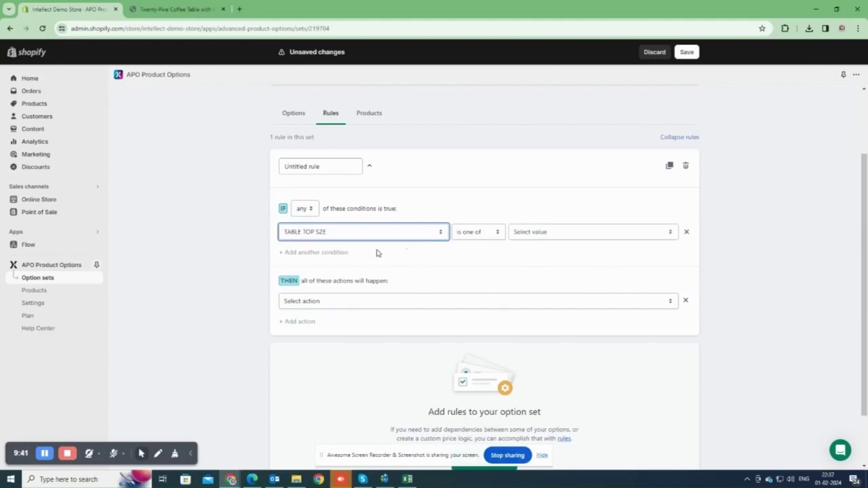
left_click(475, 235)
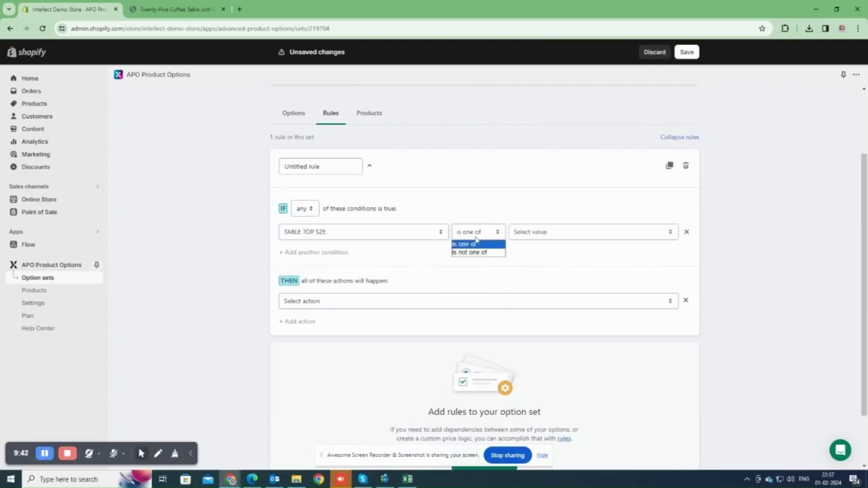
left_click(539, 235)
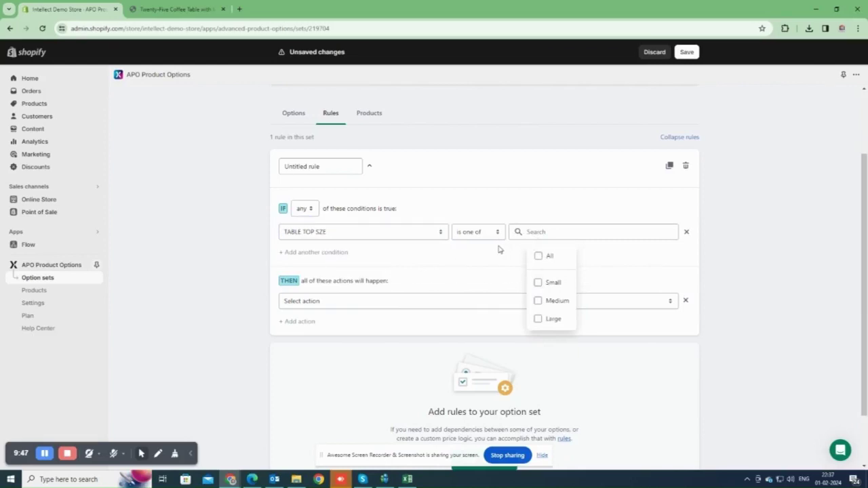
left_click(538, 300)
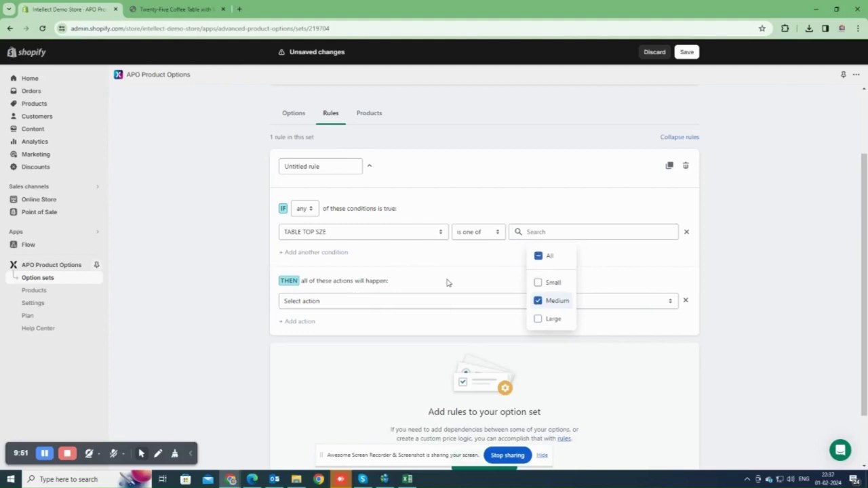
left_click(444, 305)
Look through the available rule actions and check the coffee table's price in the store preview.
left_click(431, 310)
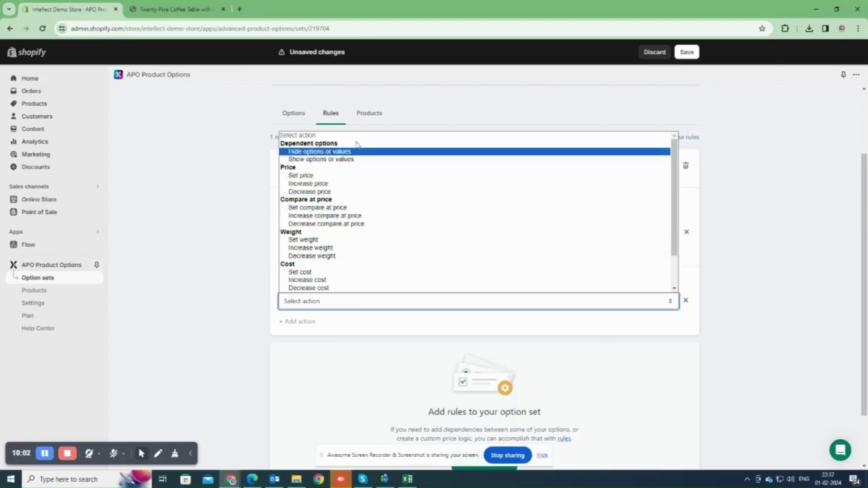
left_click(241, 224)
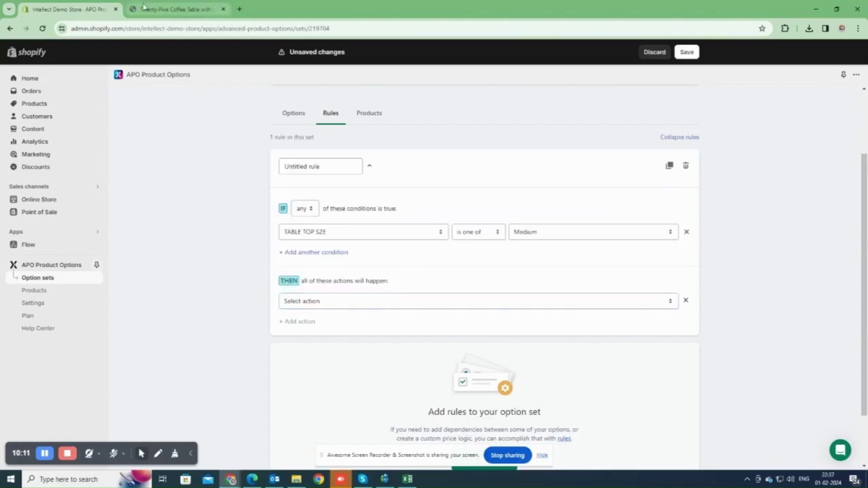
mouse_move(143, 7)
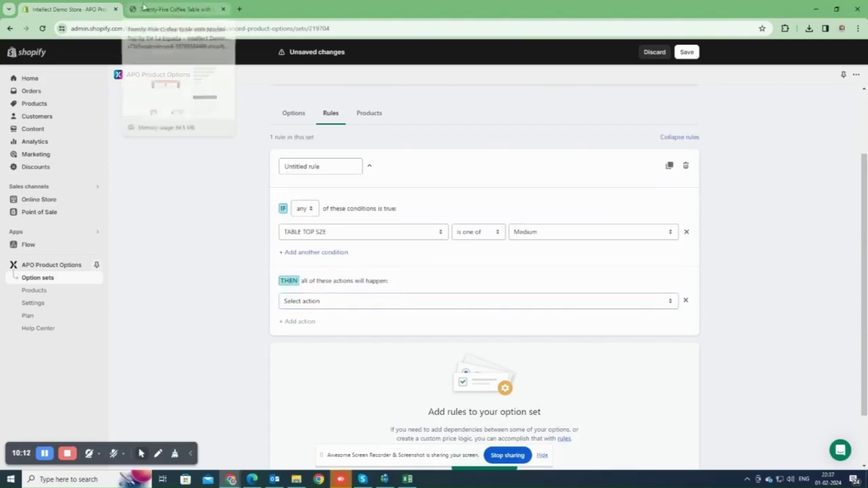
left_click(145, 8)
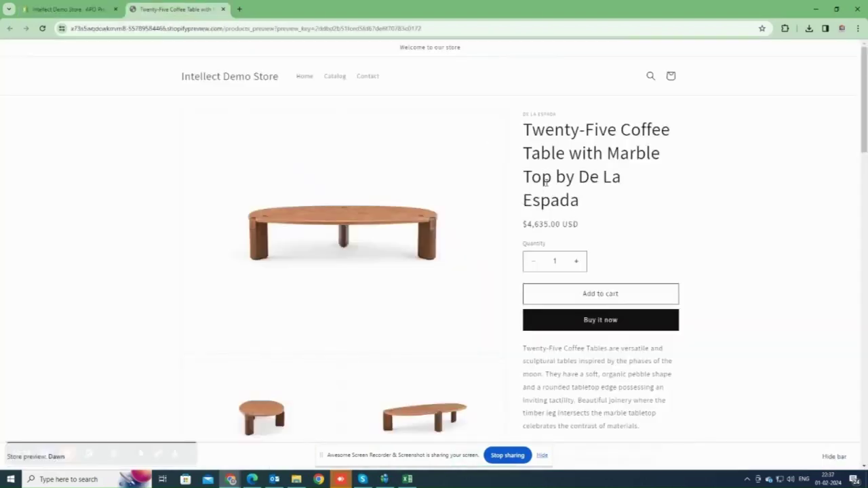
left_click_drag(520, 227, 555, 226)
left_click(34, 8)
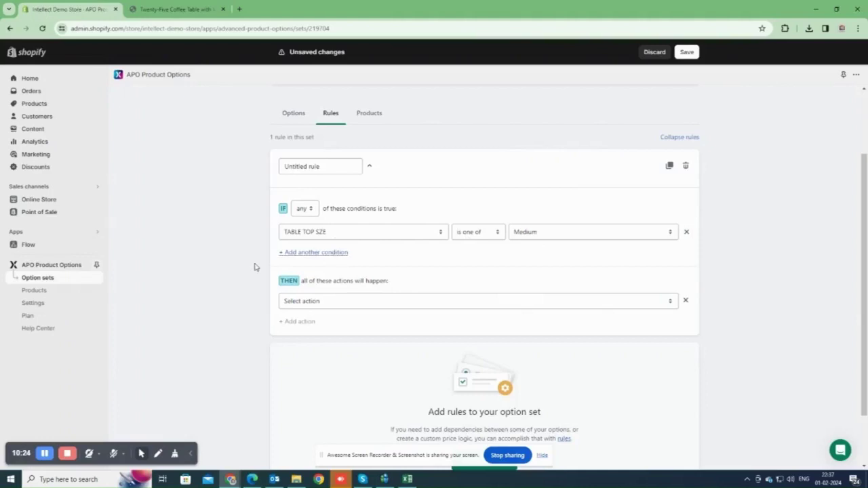
Add a second condition to the rule: TIMBER OPTIONS is one of WHITE OILED ASH, BLACK OILED ASH.
left_click(307, 253)
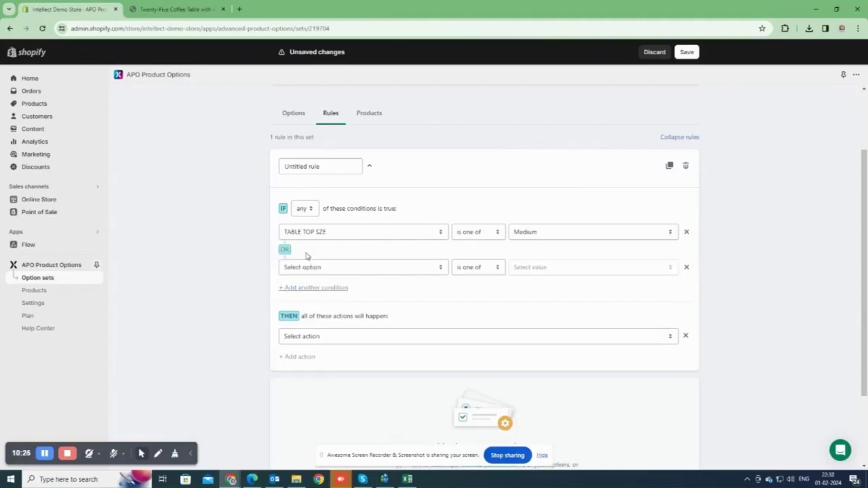
left_click(348, 269)
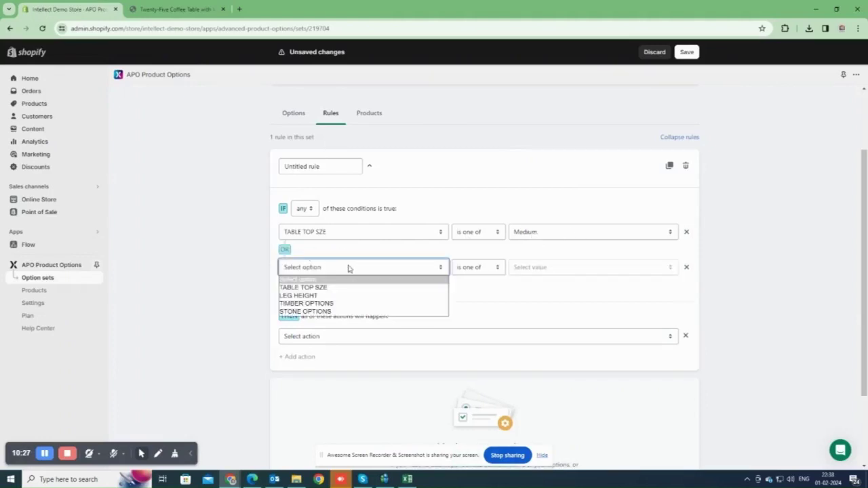
left_click(328, 304)
left_click(527, 269)
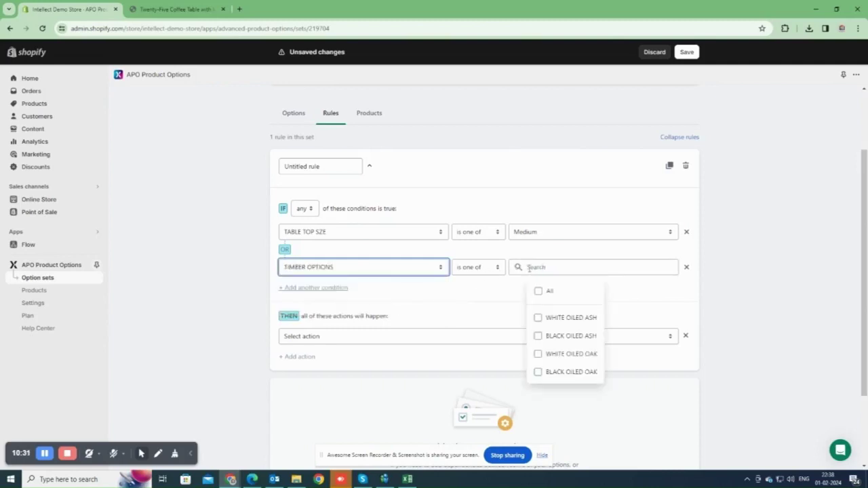
left_click(537, 336)
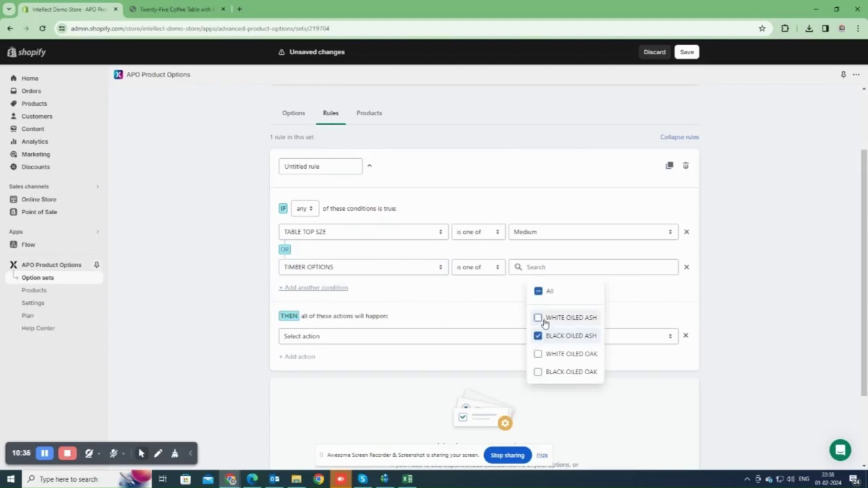
left_click(648, 300)
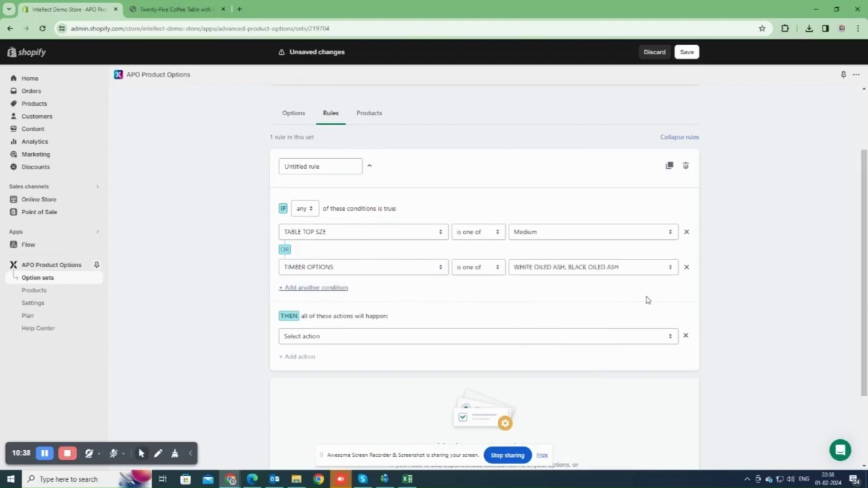
Give the rule a Set price action of $5000 and save the option set.
left_click(305, 339)
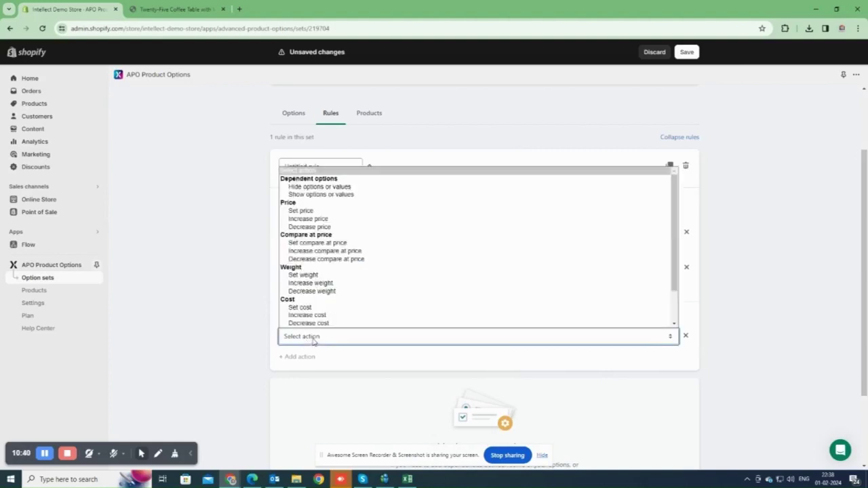
left_click(311, 211)
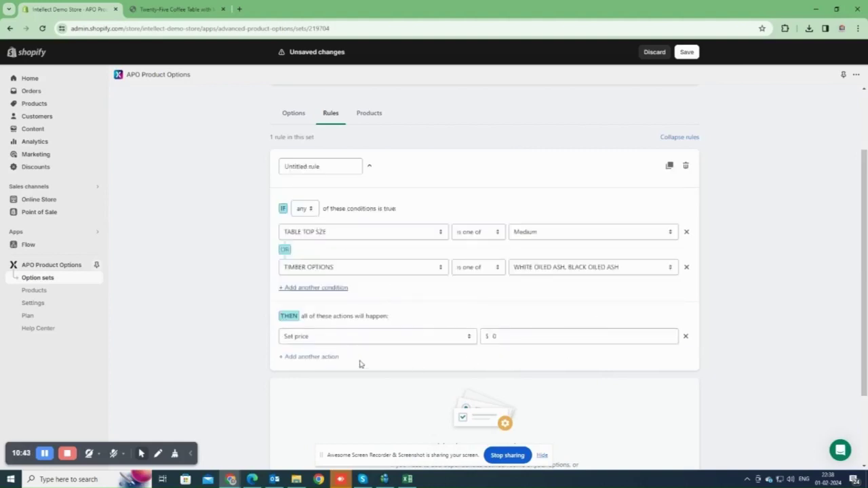
left_click(512, 335)
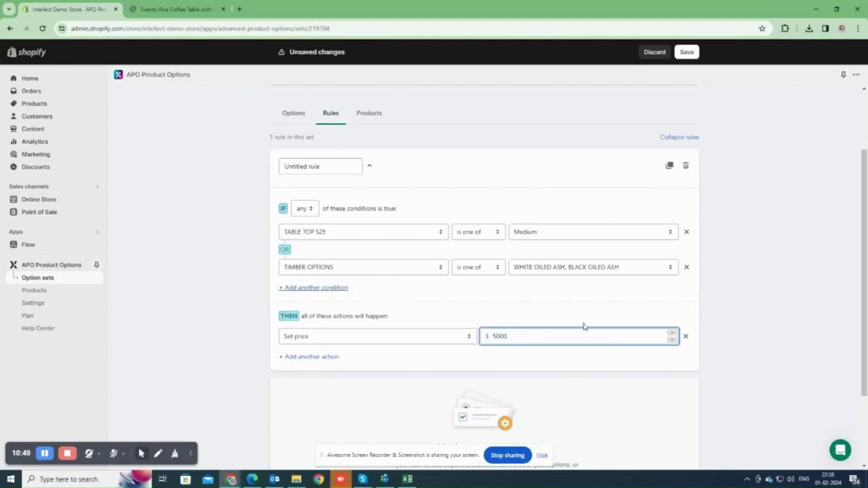
scroll(562, 380, "down", 1)
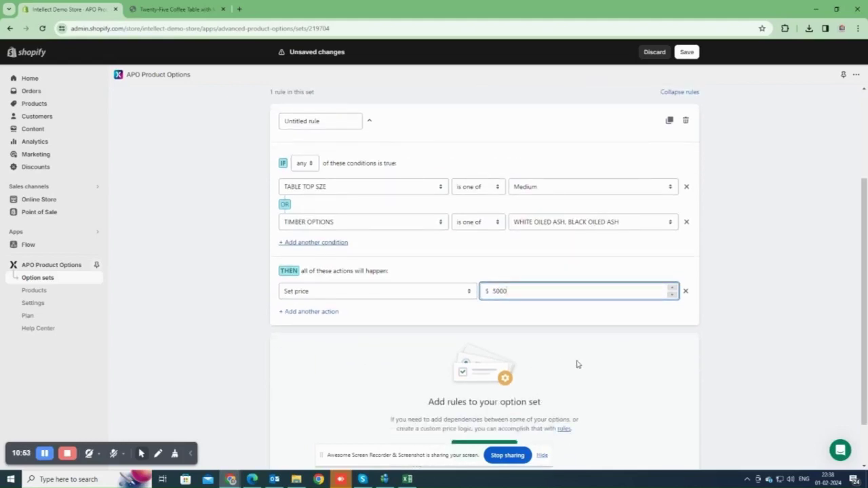
left_click(686, 54)
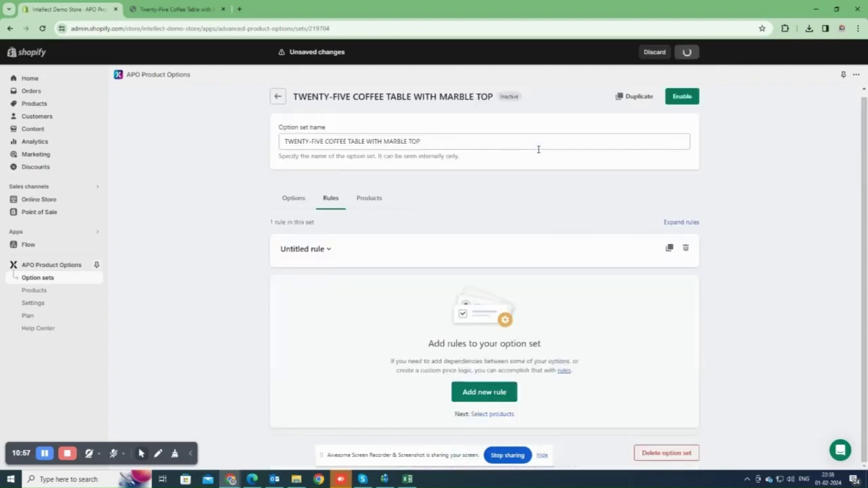
Examine the automatic product assignment conditions for the option set, including the available product types, and return to manual assignment.
left_click(372, 198)
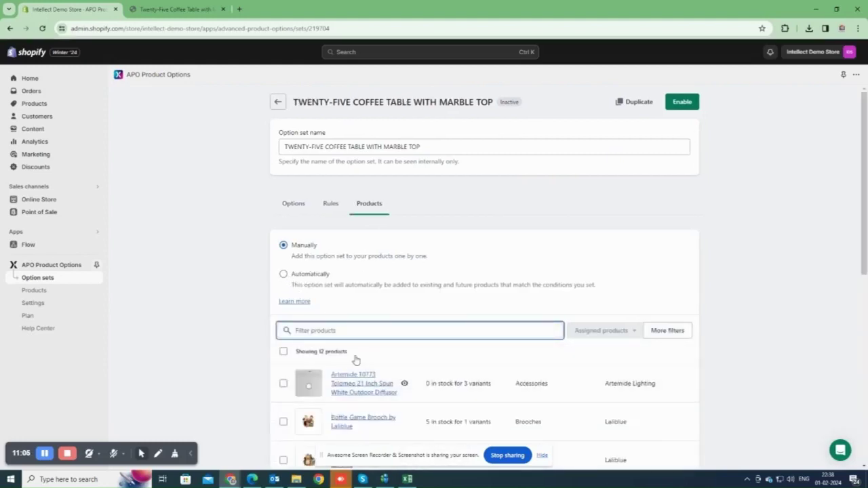
left_click(283, 274)
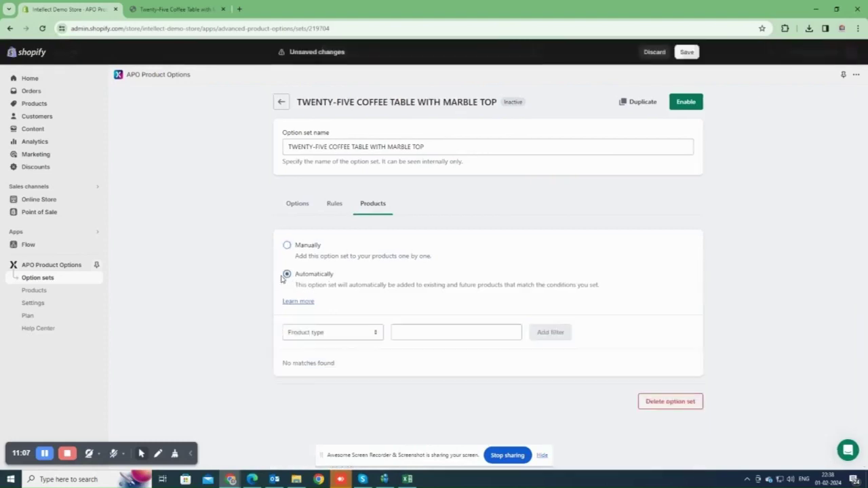
left_click(326, 333)
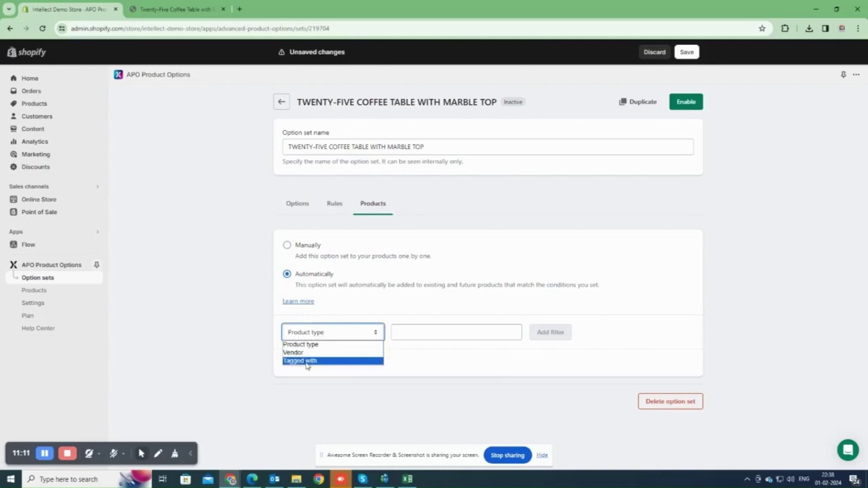
left_click(316, 346)
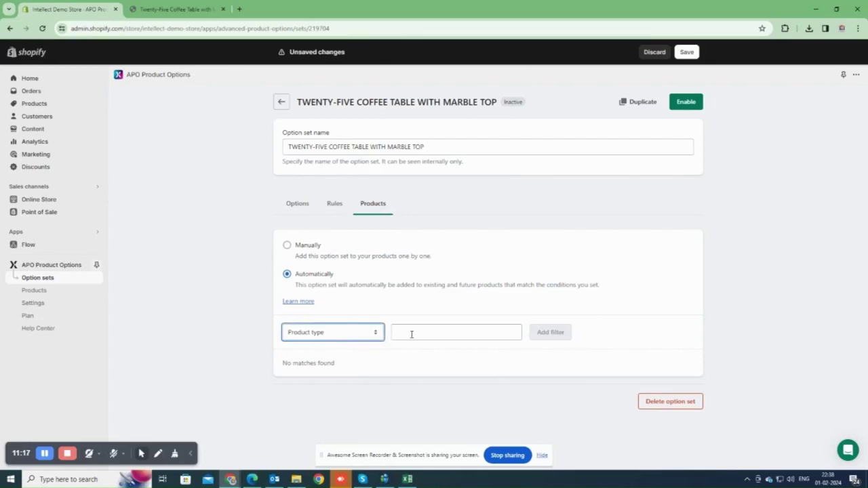
left_click(411, 335)
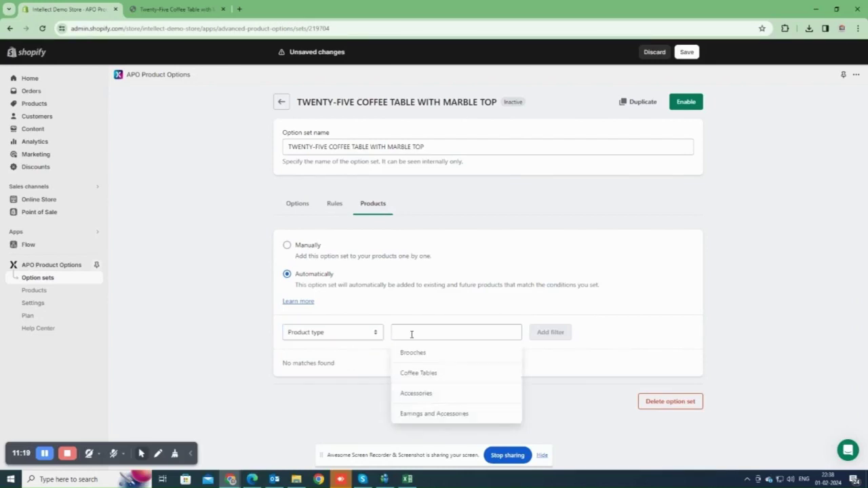
left_click(308, 331)
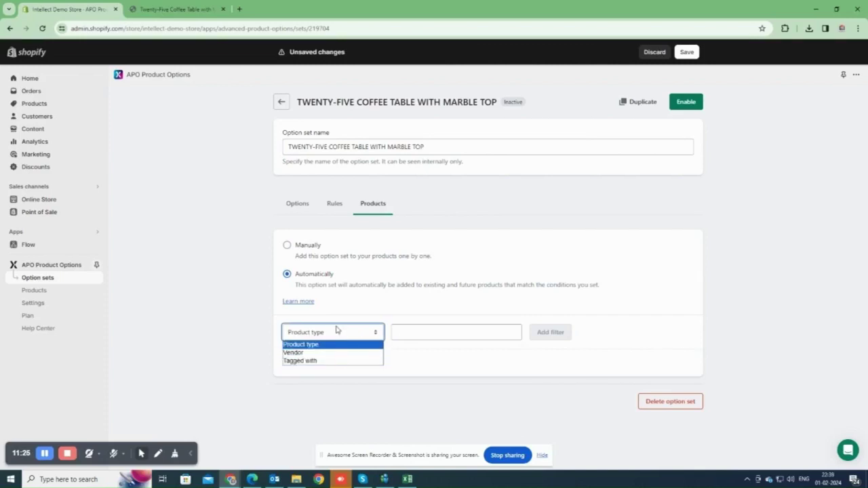
left_click(287, 245)
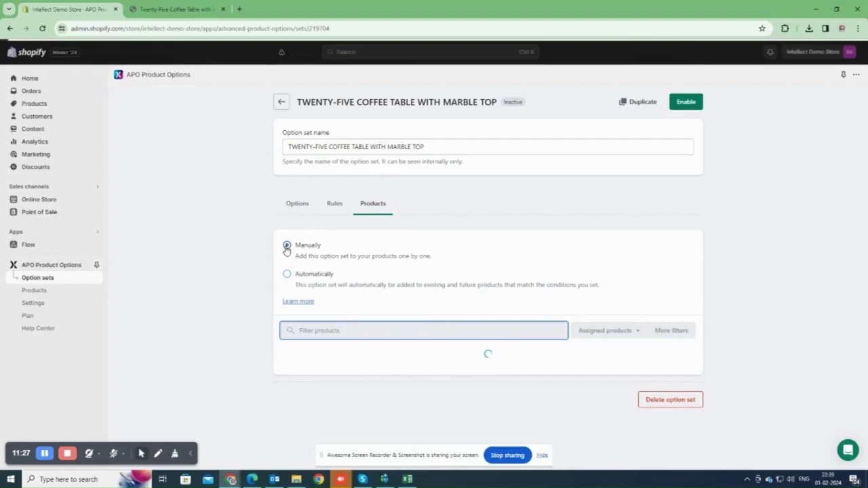
Manually assign Twenty-Five Coffee Table with Marble Top by De La Espada to the option set, then save and enable the set.
left_click(135, 9)
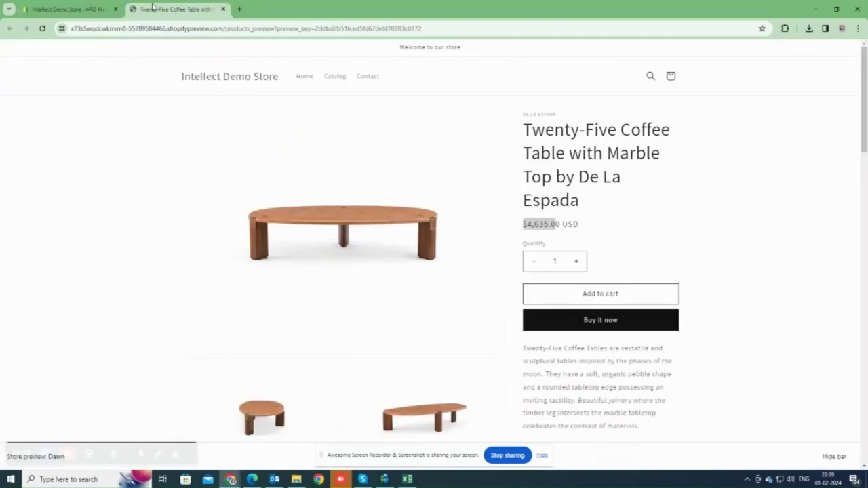
triple_click(589, 143)
key("ctrl+c")
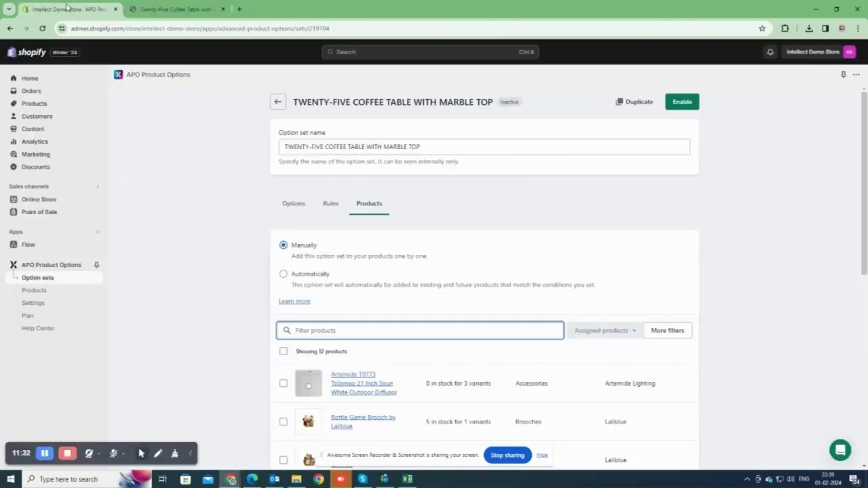
left_click(67, 9)
key("ctrl+v")
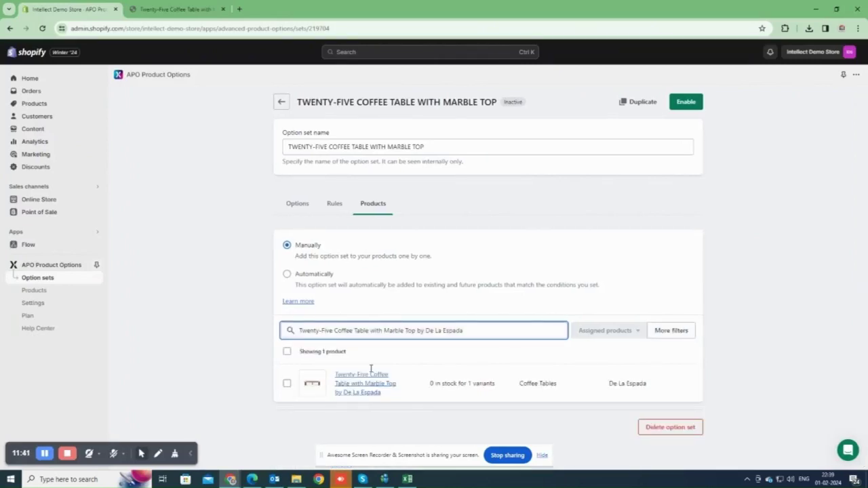
left_click(287, 383)
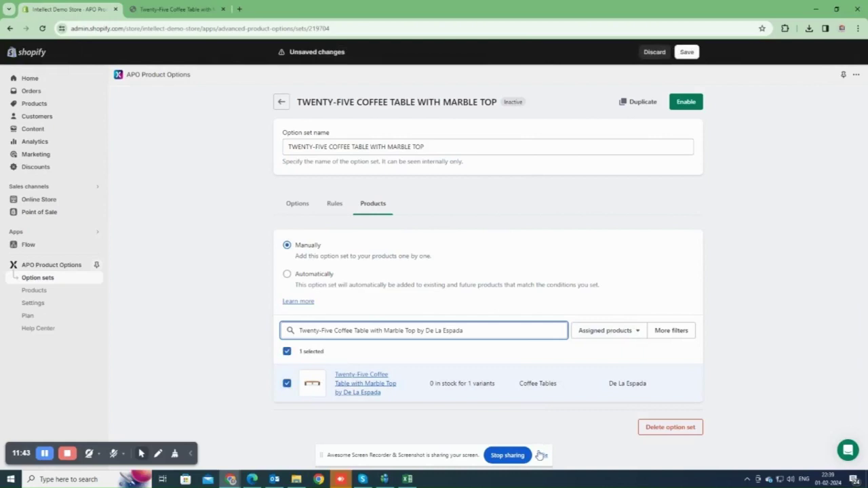
left_click(689, 52)
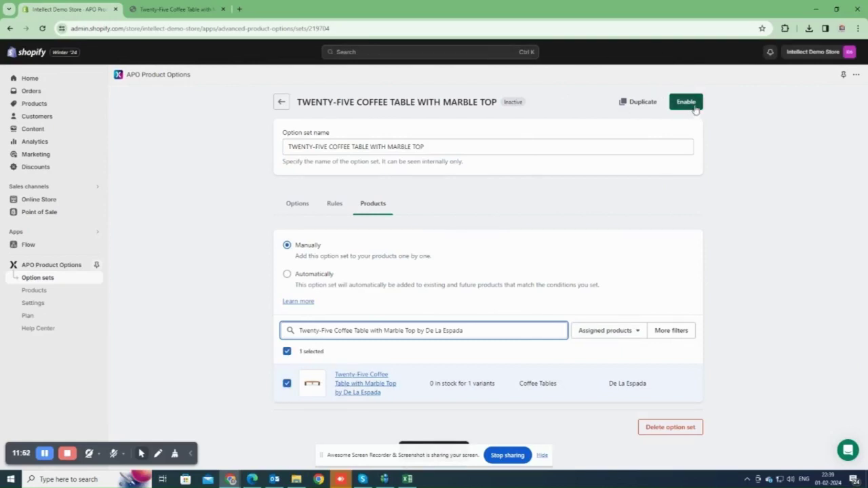
left_click(695, 109)
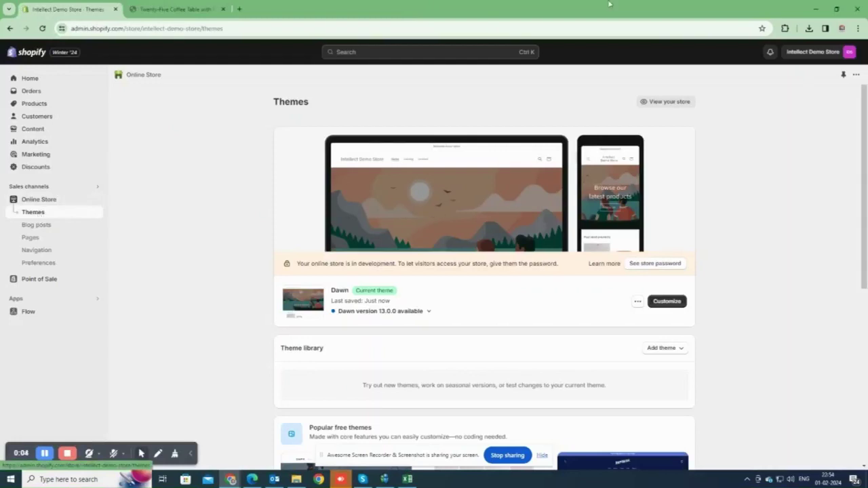
Turn on the APO Product Options app embed in the Dawn theme and save the theme.
left_click(677, 301)
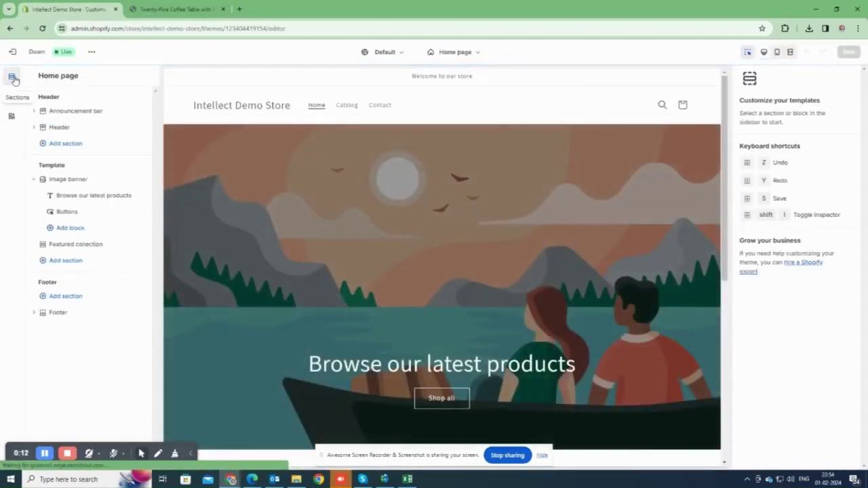
left_click(11, 118)
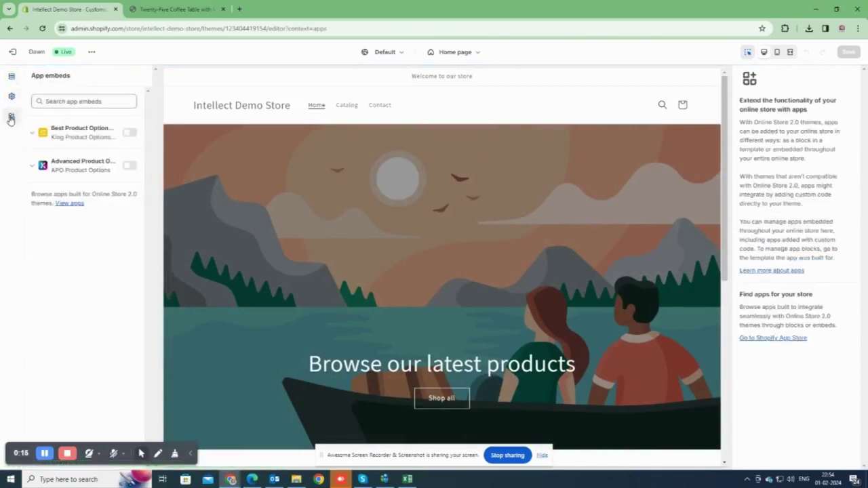
left_click(130, 167)
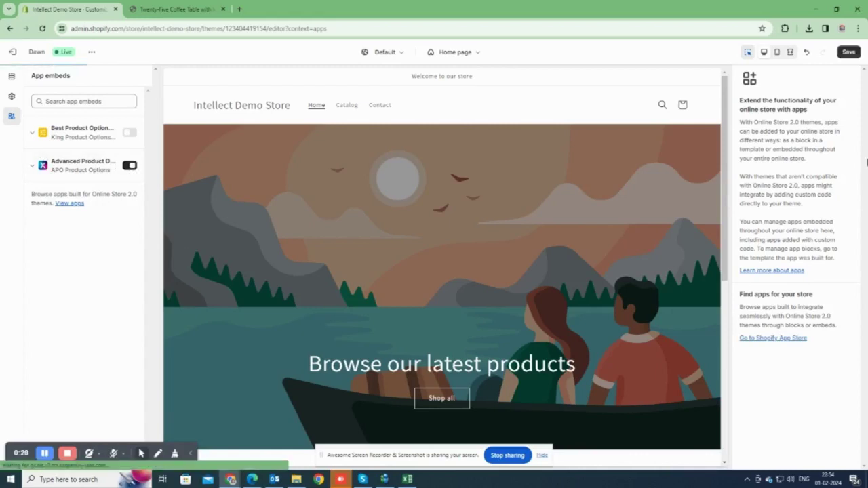
left_click(850, 54)
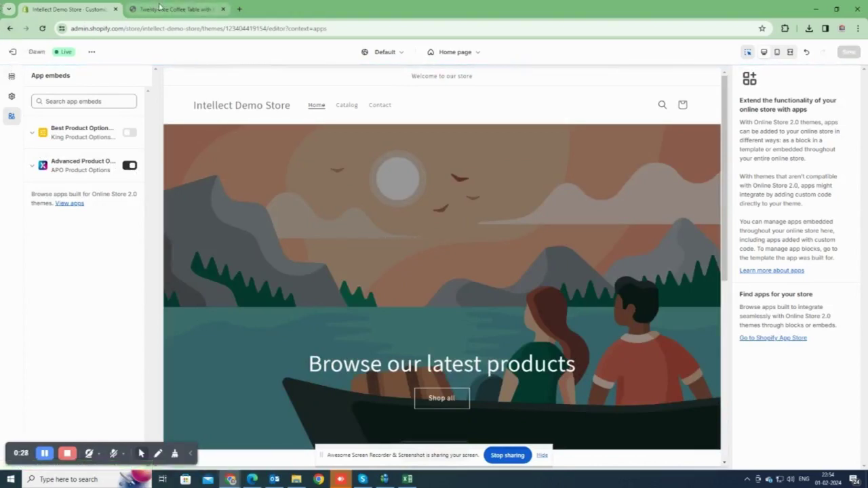
left_click(9, 53)
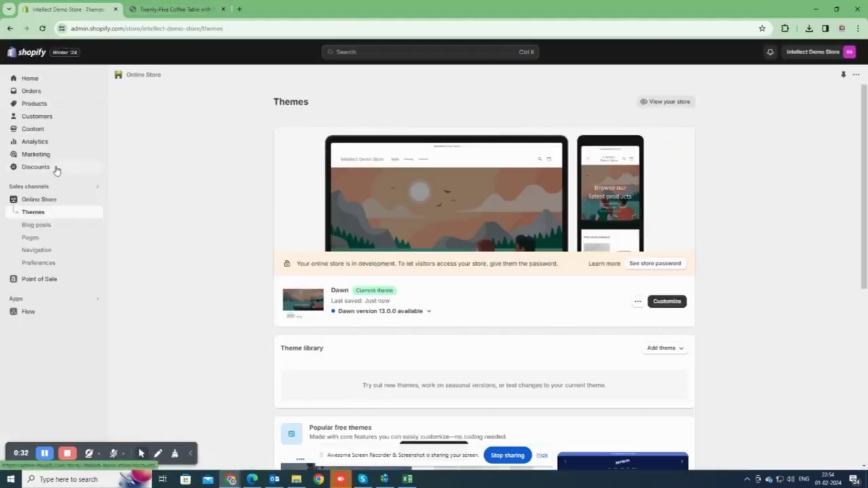
Open the online store preview of the Twenty-Five Coffee Table with Marble Top from the store's product list.
left_click(33, 103)
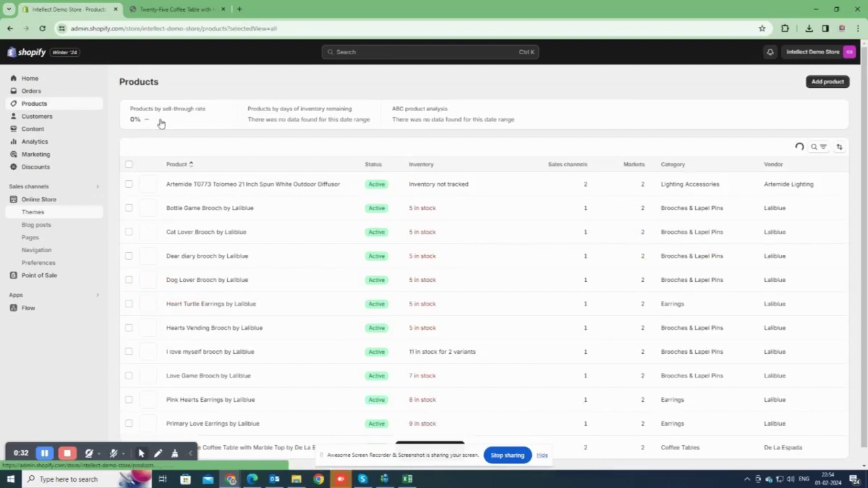
scroll(353, 312, "down", 1)
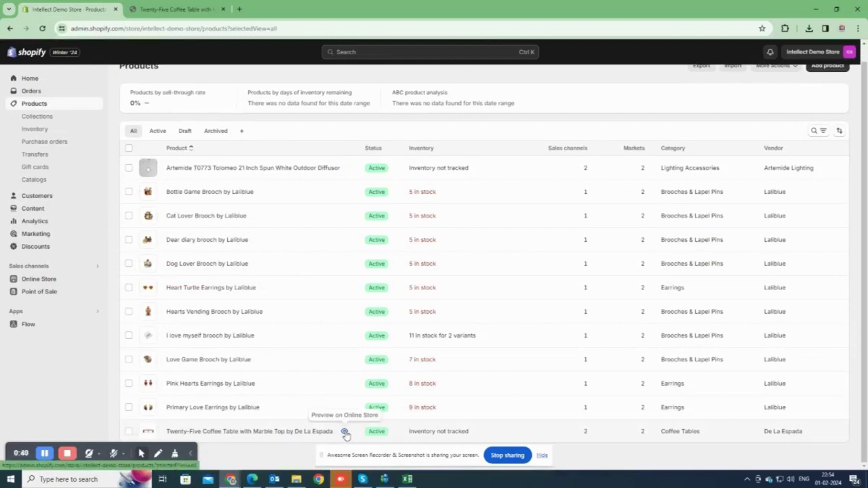
left_click(344, 432)
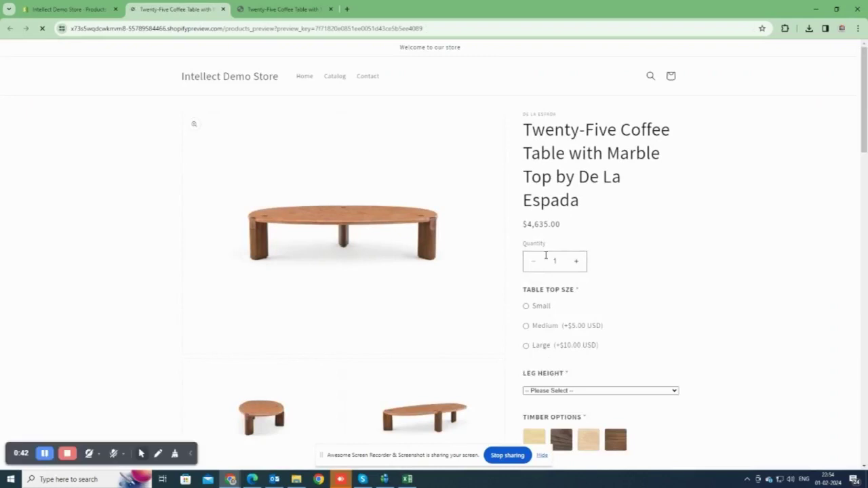
Try the Medium and Large TABLE TOP SZE options on the preview page and view the LEG HEIGHT choices.
scroll(620, 237, "down", 3)
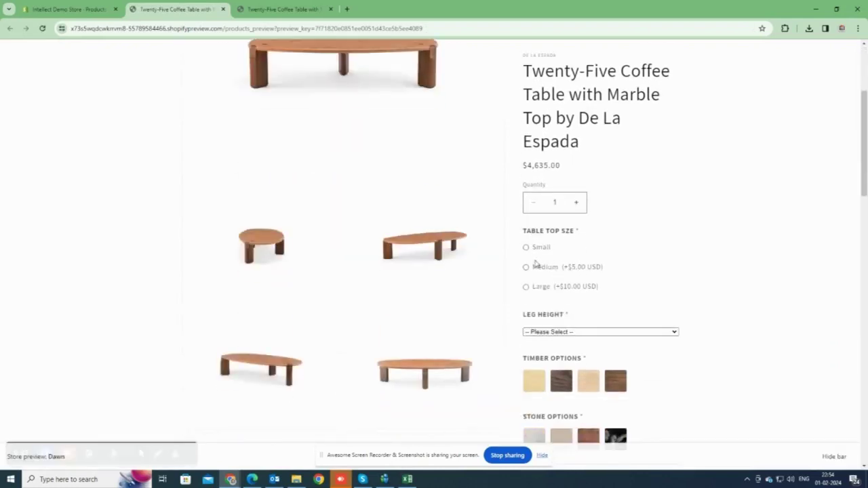
left_click(536, 267)
left_click(537, 289)
scroll(630, 285, "down", 1)
left_click(568, 263)
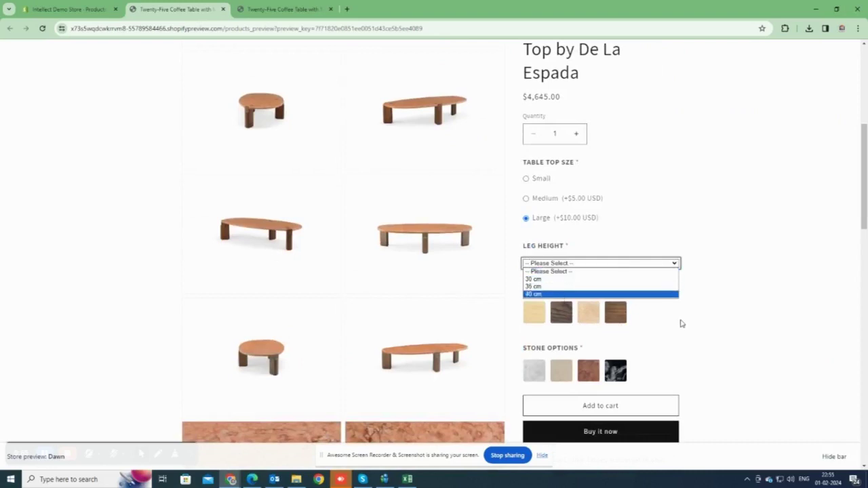
left_click(682, 323)
Check the preview price with timbers BLACK OILED ASH, WHITE OILED OAK and BLACK OILED OAK, and select CARRARA MARBLE as the stone.
left_click(557, 318)
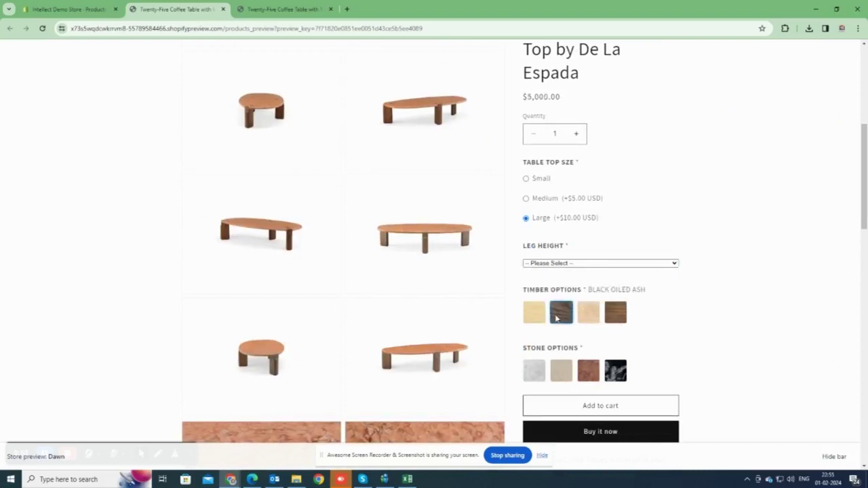
left_click(595, 317)
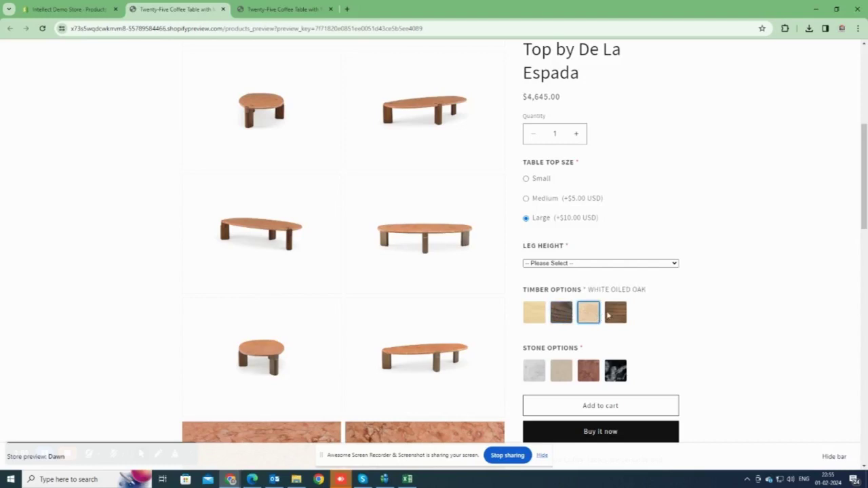
left_click(624, 311)
left_click(538, 379)
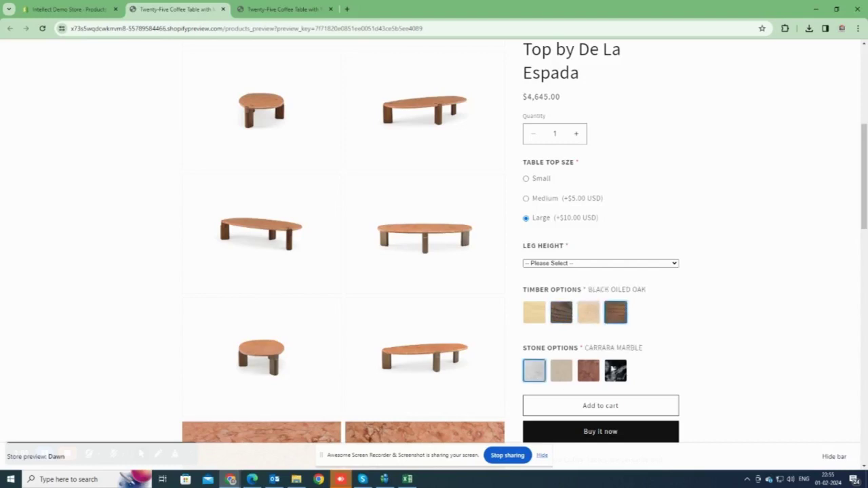
scroll(750, 337, "down", 3)
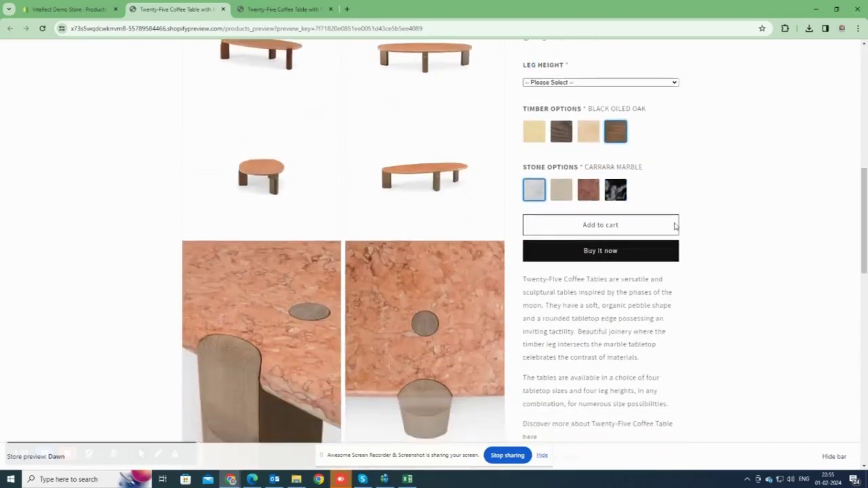
scroll(623, 215, "up", 4)
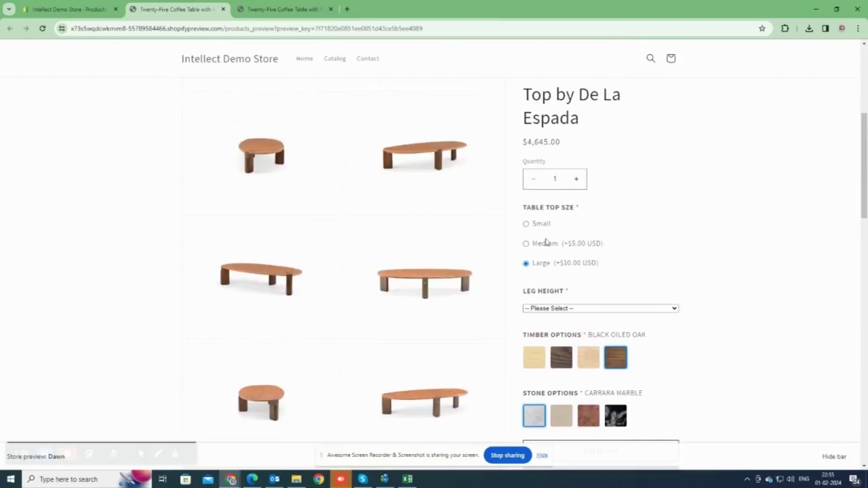